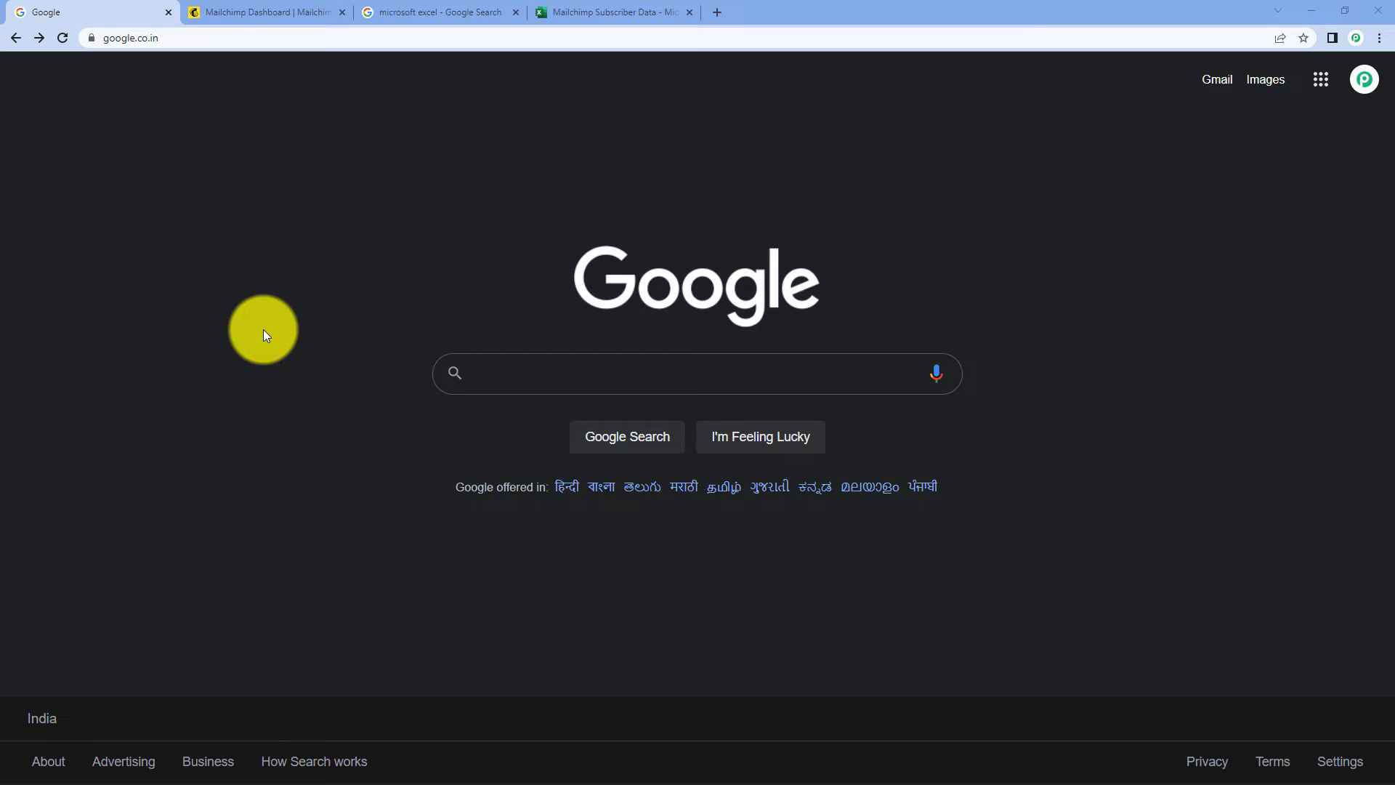
- Load the Pabbly Connect site at pabbly.com/connect in the first Chrome tab
left_click(211, 40)
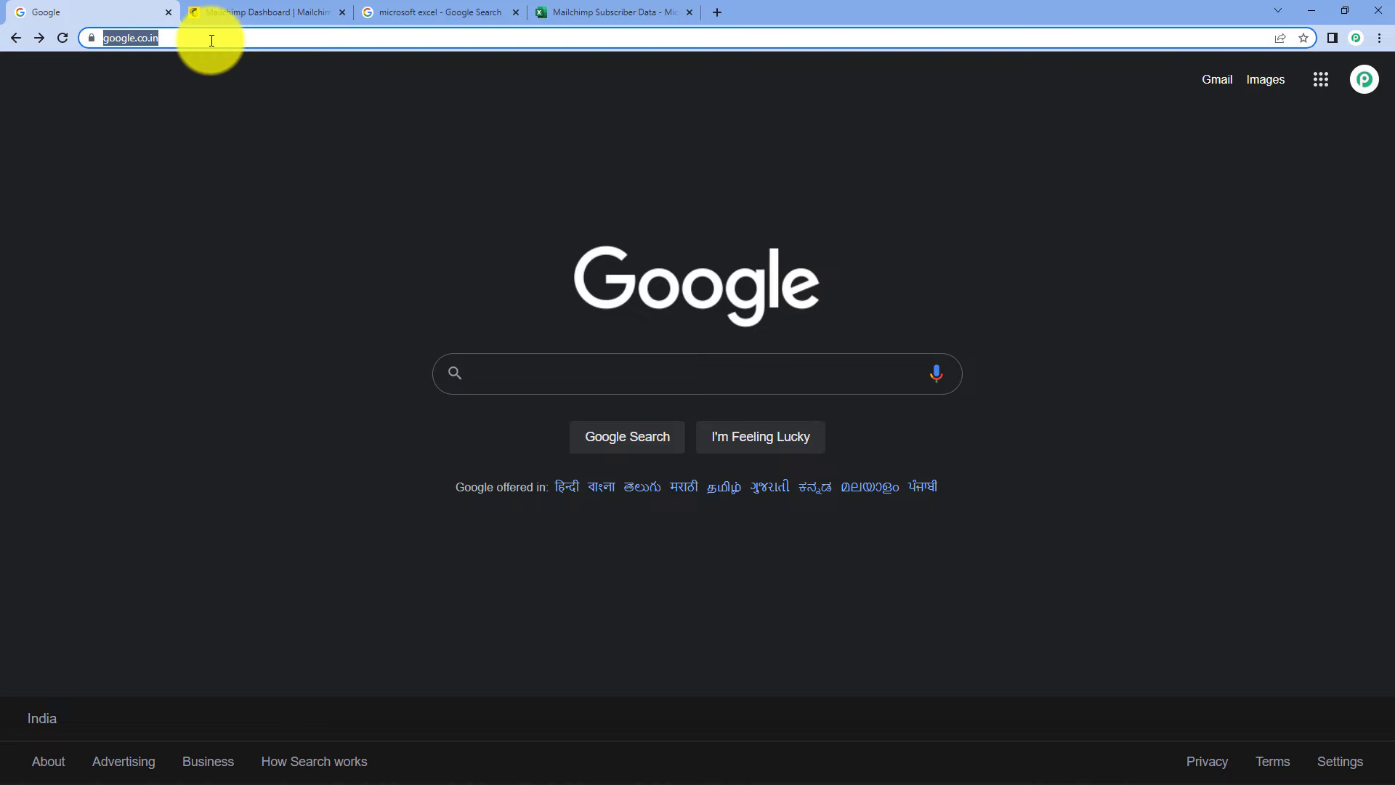
type("pabbl")
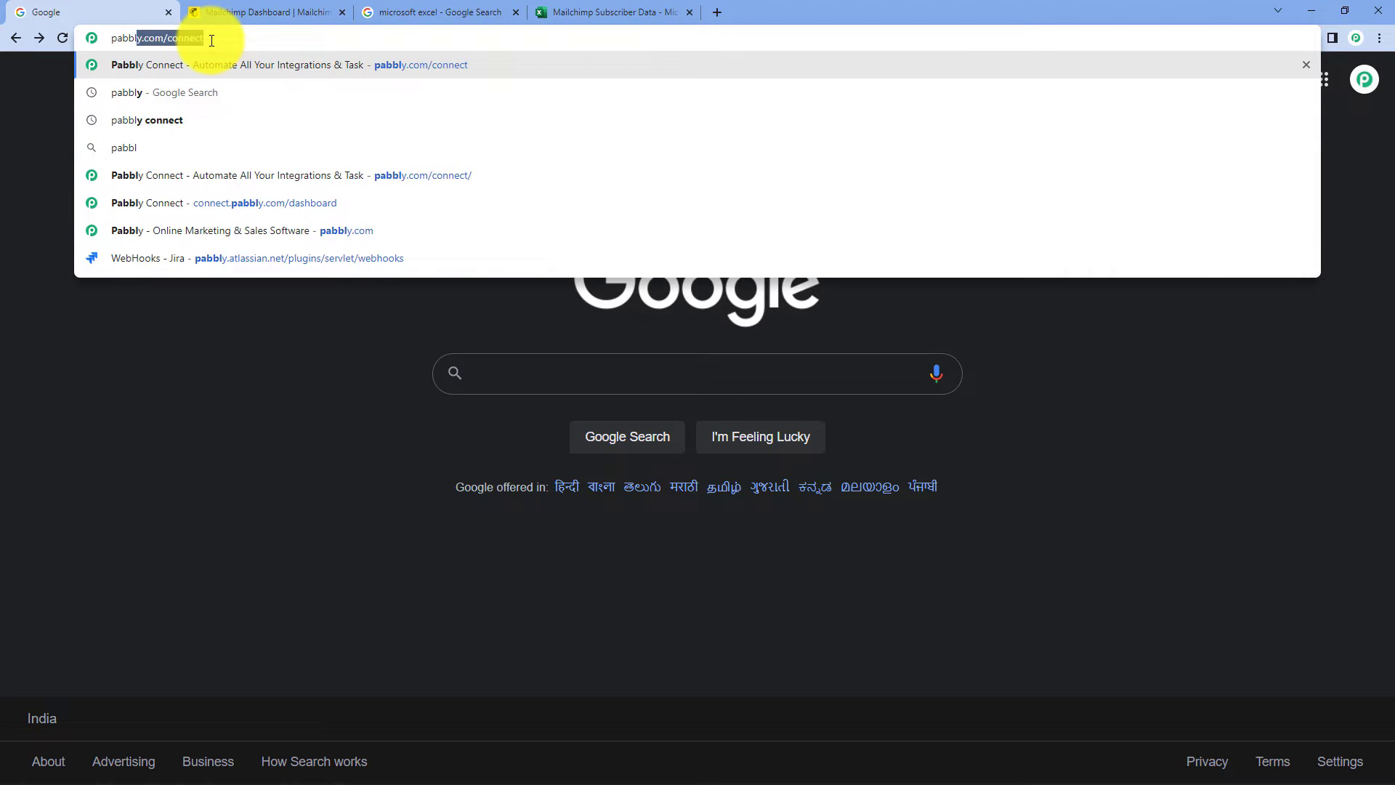
type("y.com/")
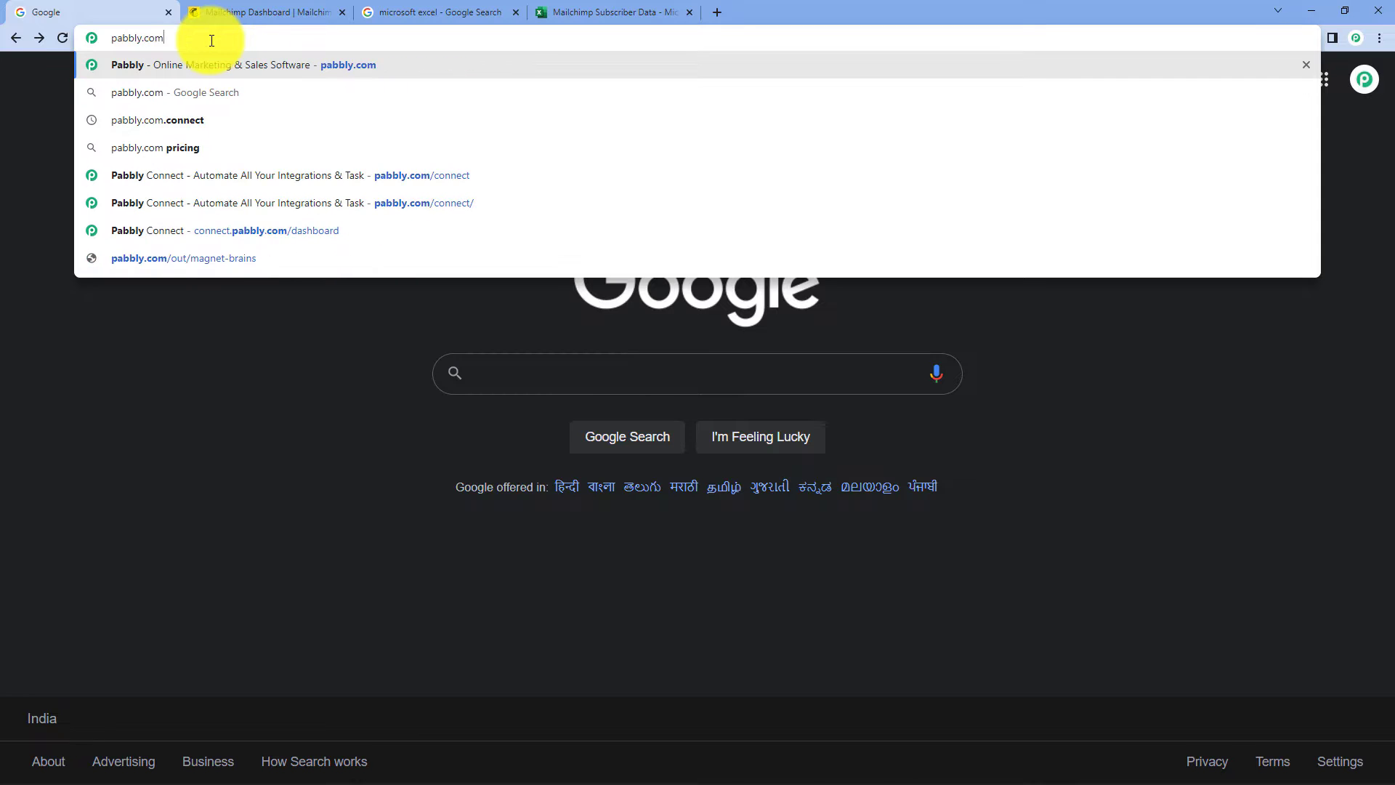
type("co")
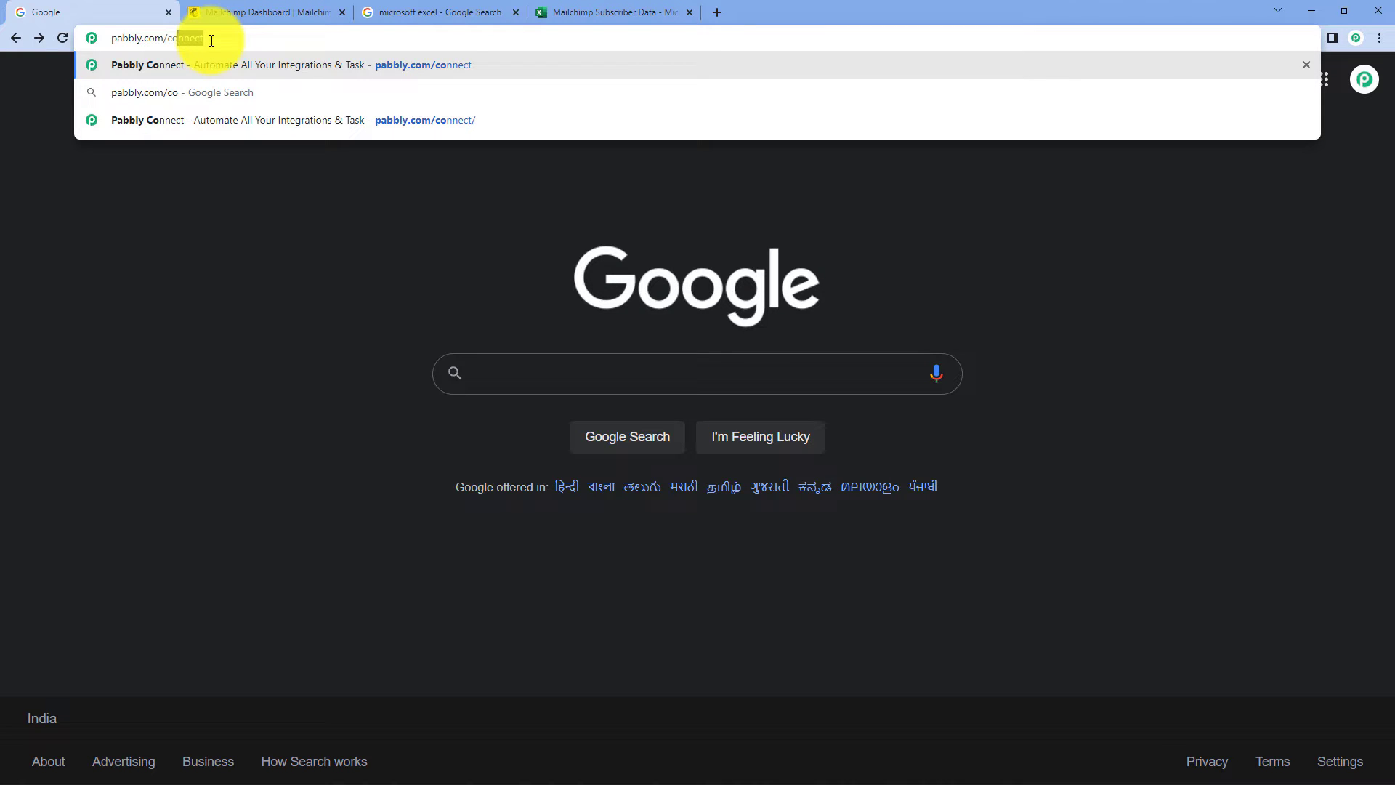
left_click(252, 65)
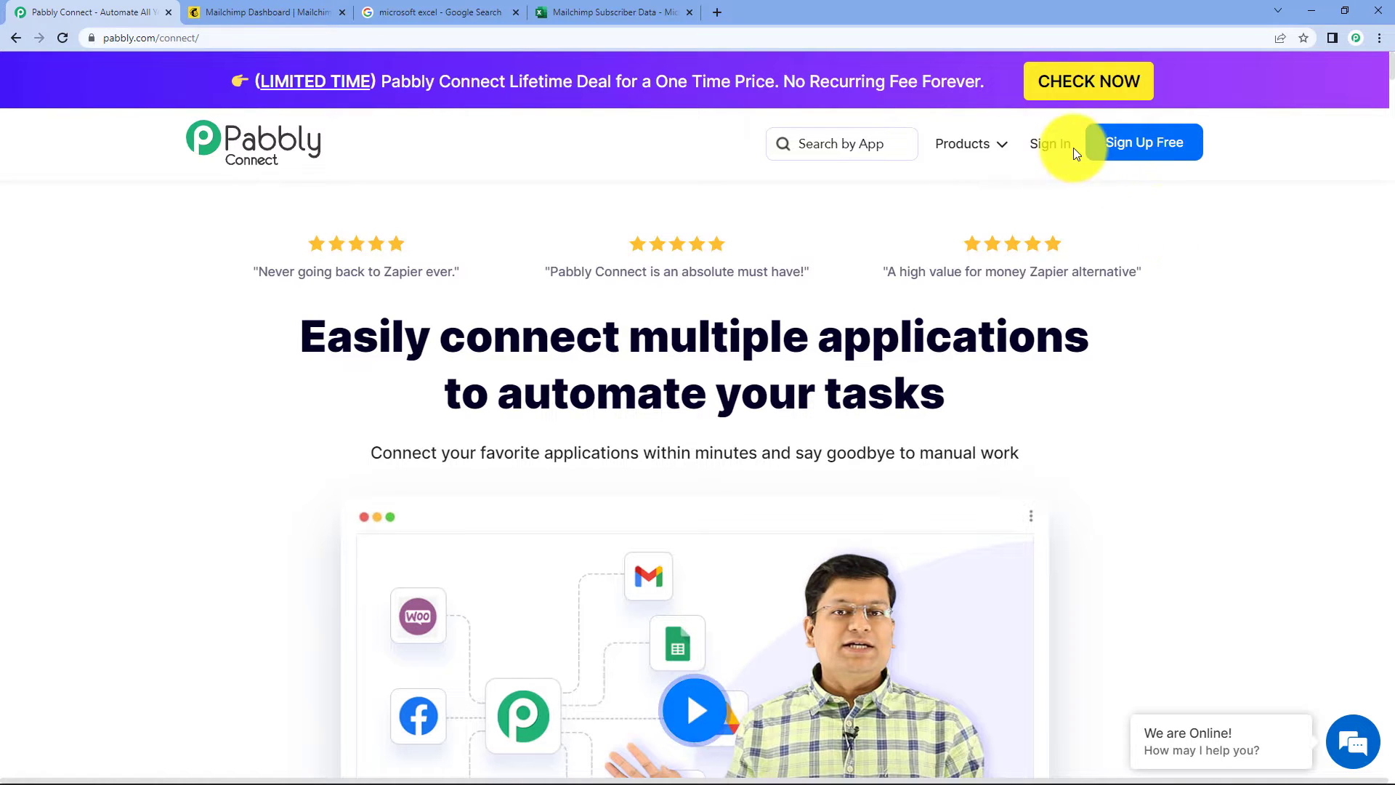
- Sign in, open Pabbly Connect and start a new workflow named 'Mailchimp to Microsoft Excel'
left_click(1053, 147)
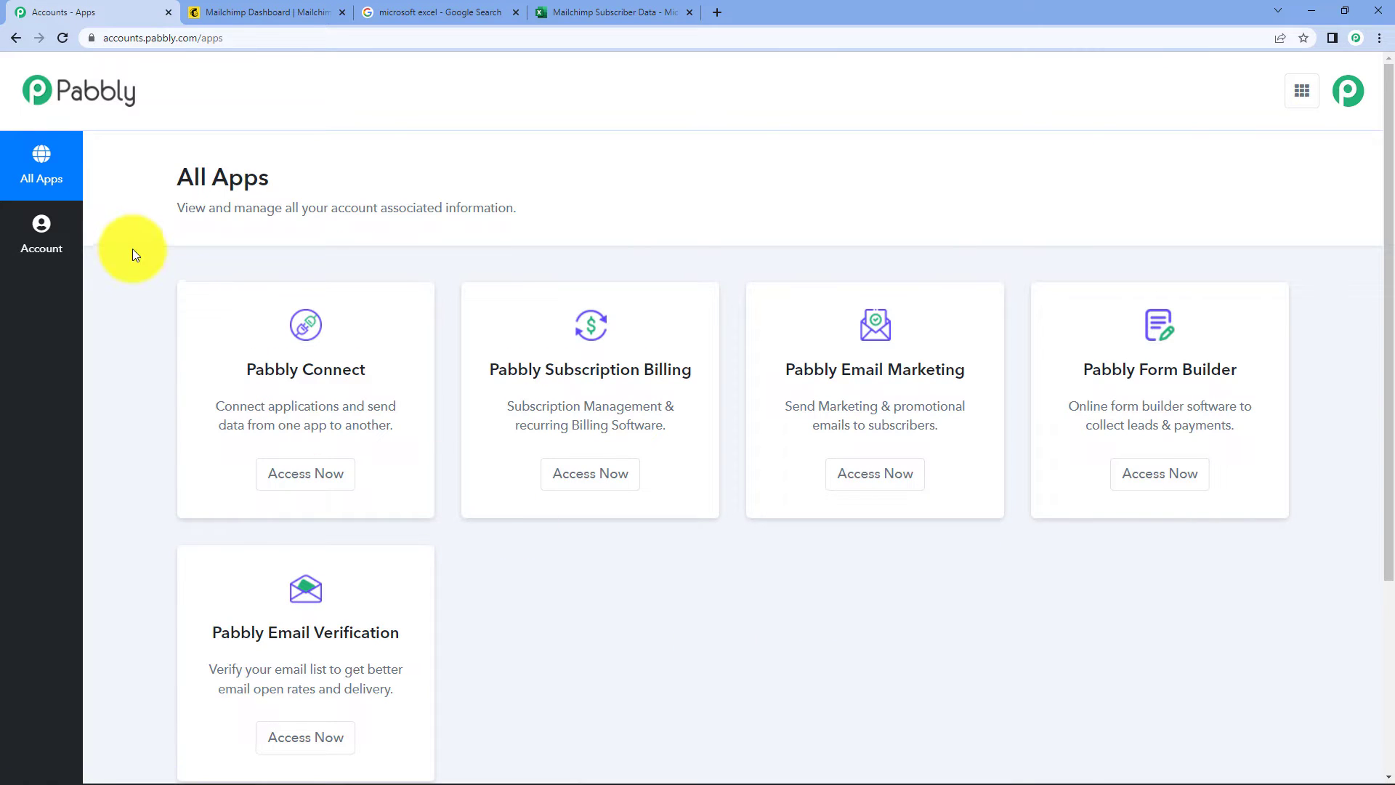
left_click_drag(221, 366, 343, 382)
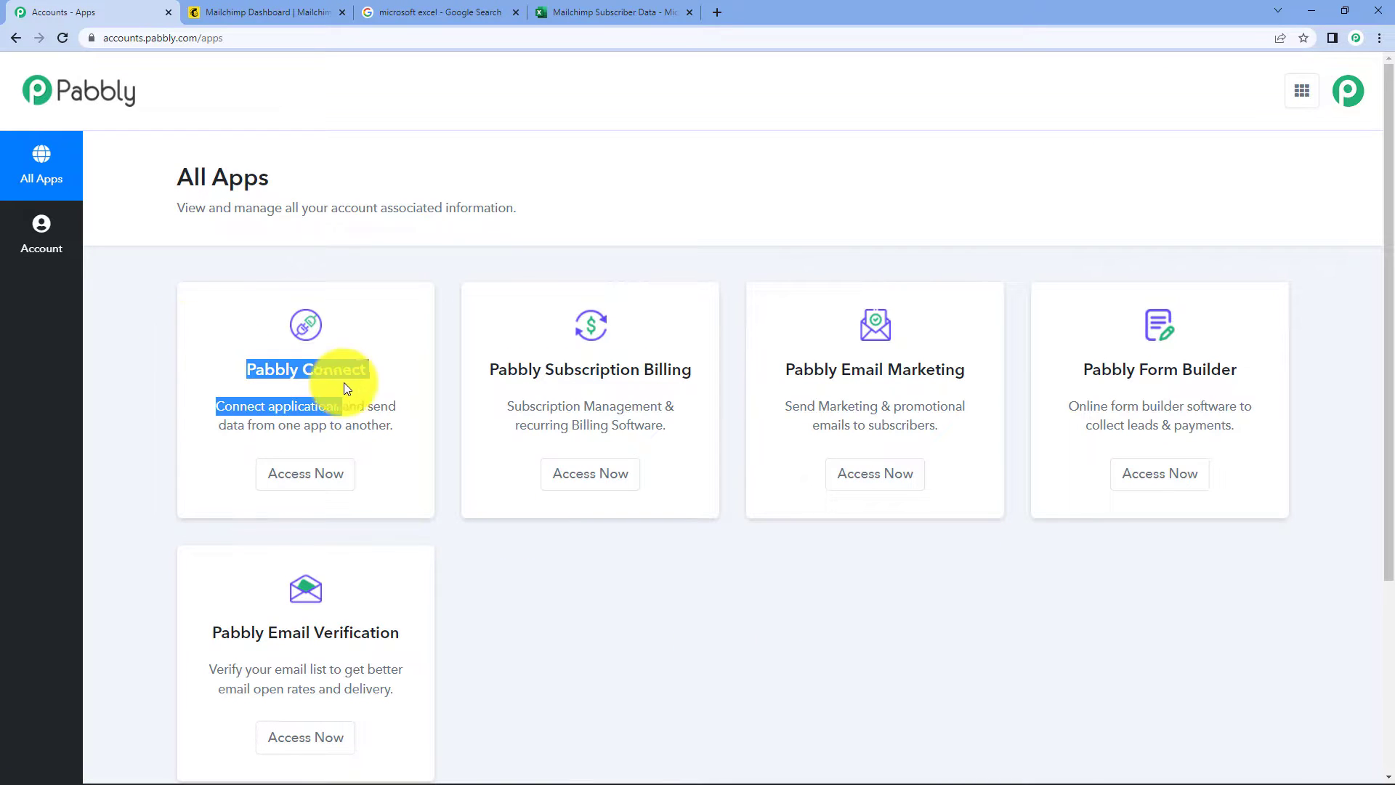
left_click(389, 473)
left_click(306, 476)
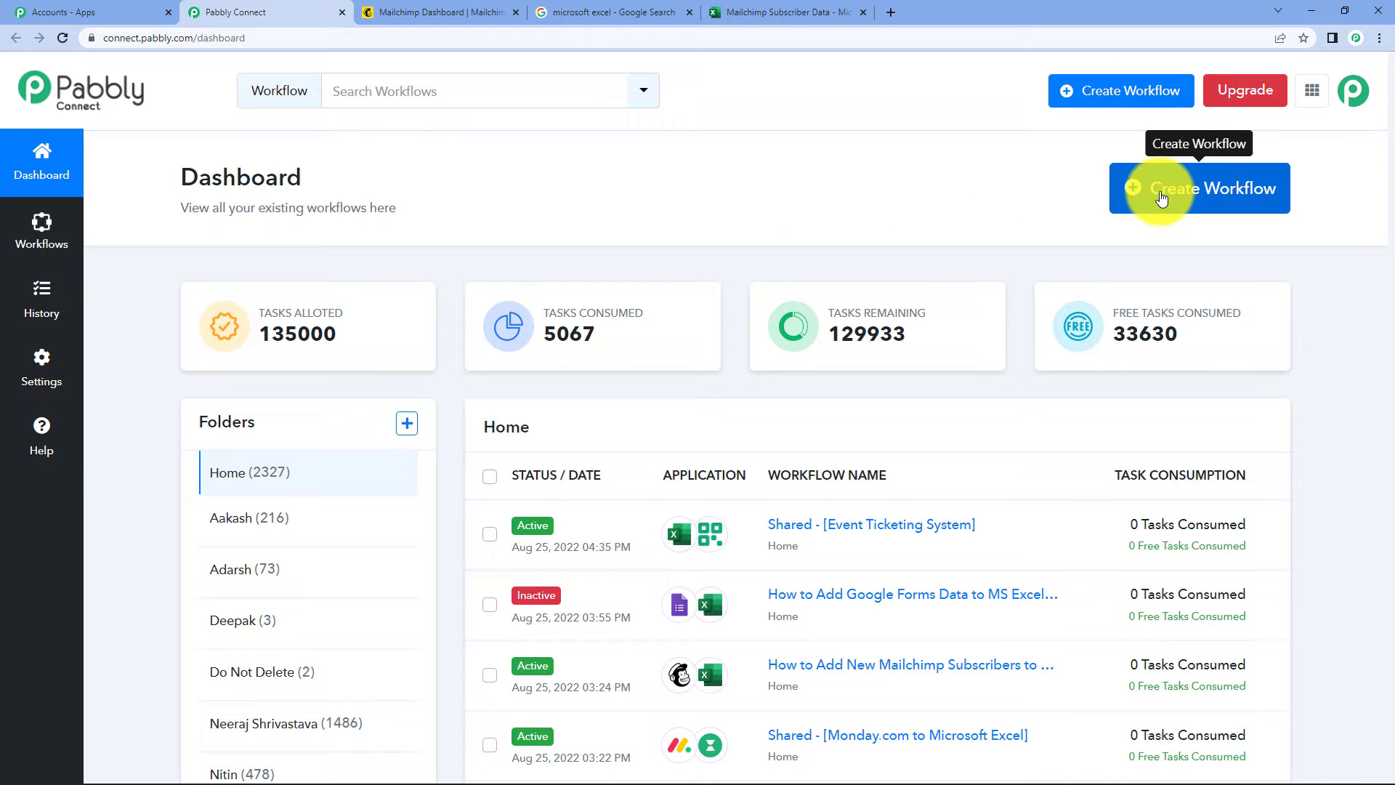
left_click(1228, 195)
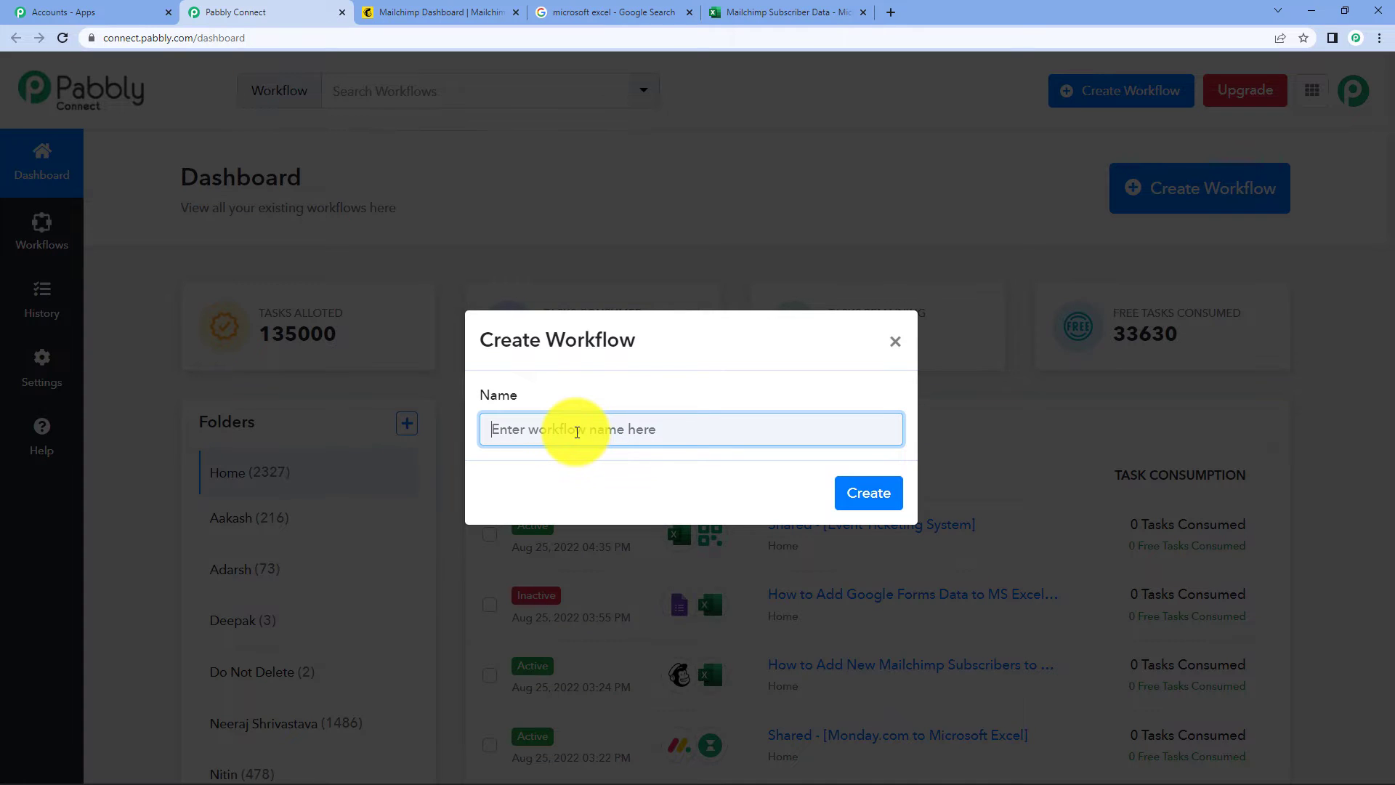
type("mp to Microsoft Excel")
- Create the workflow and expand its trigger step
left_click(871, 491)
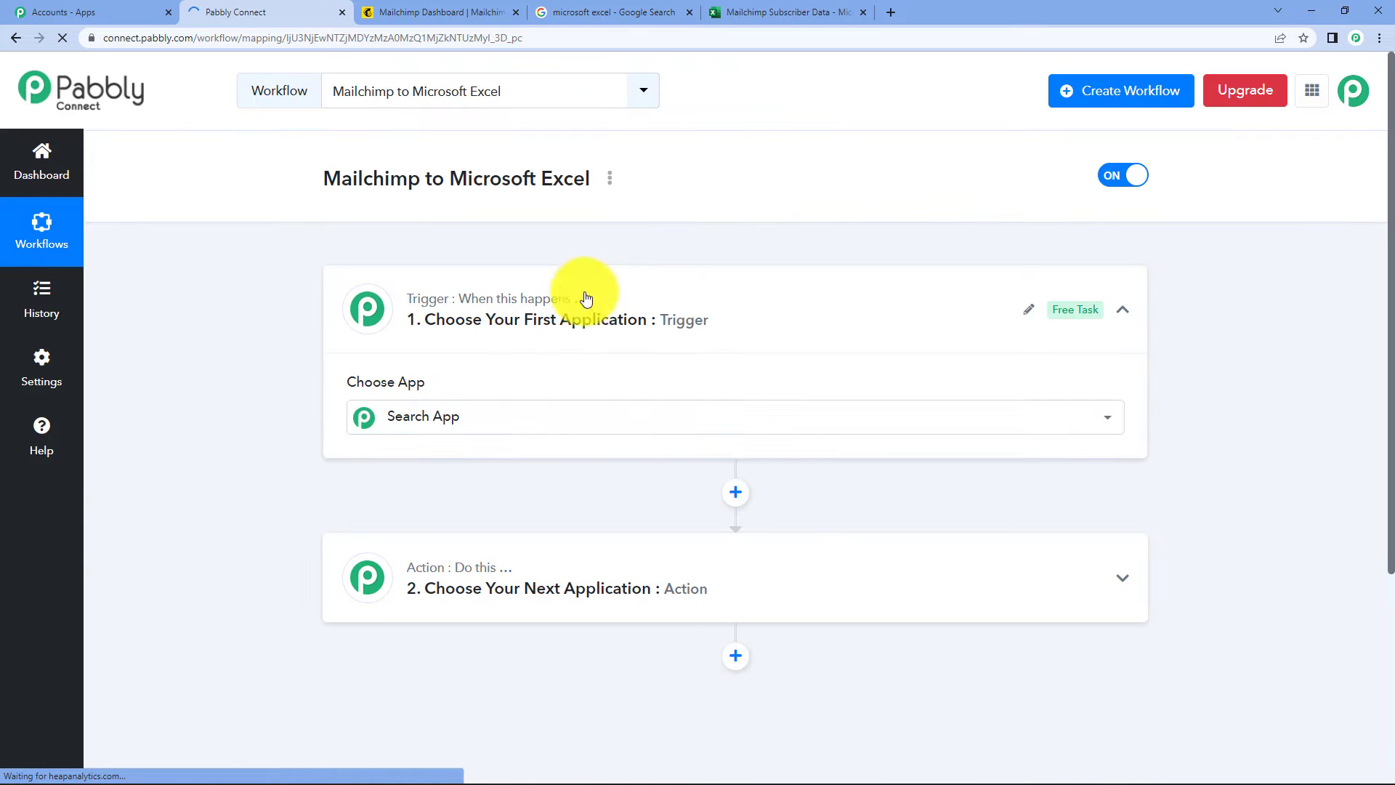
left_click(504, 280)
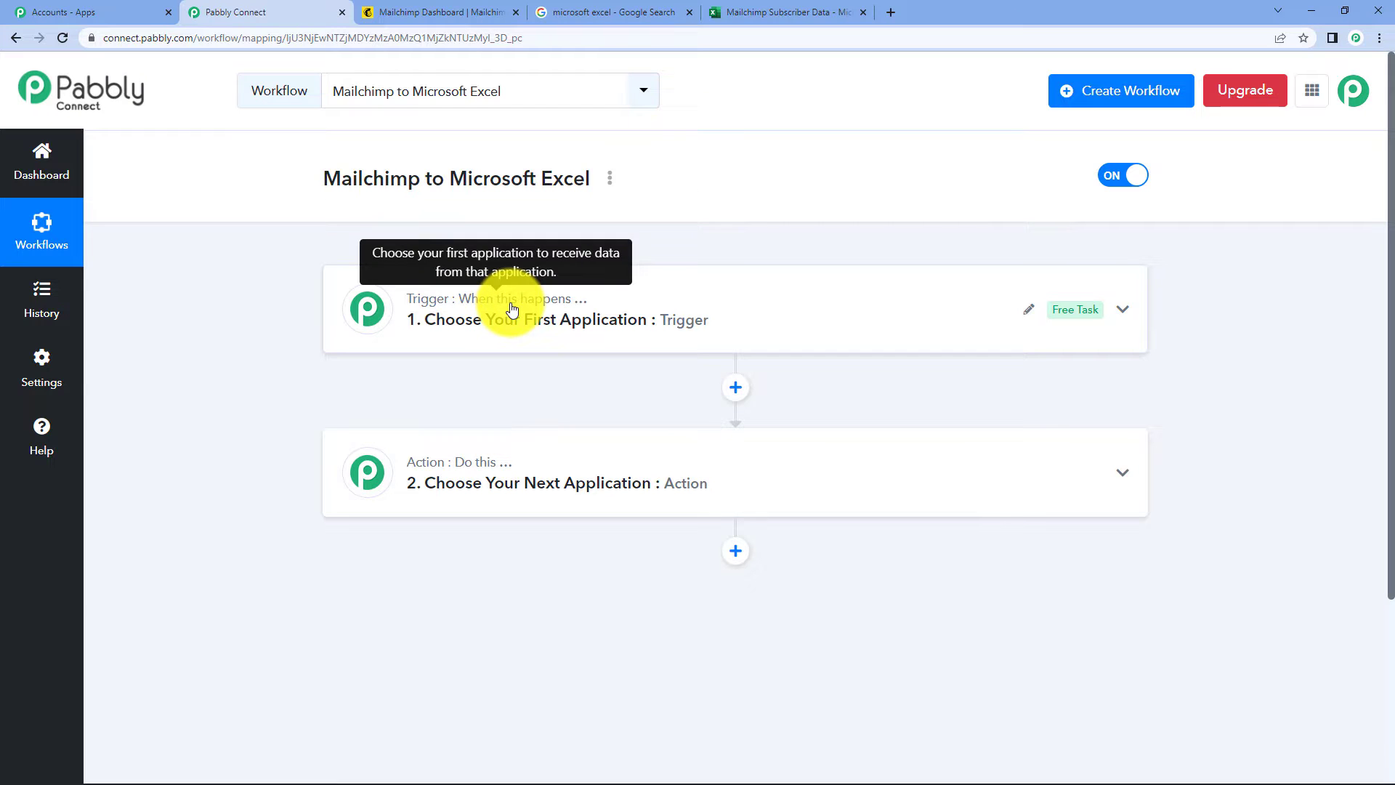
mouse_move(734, 578)
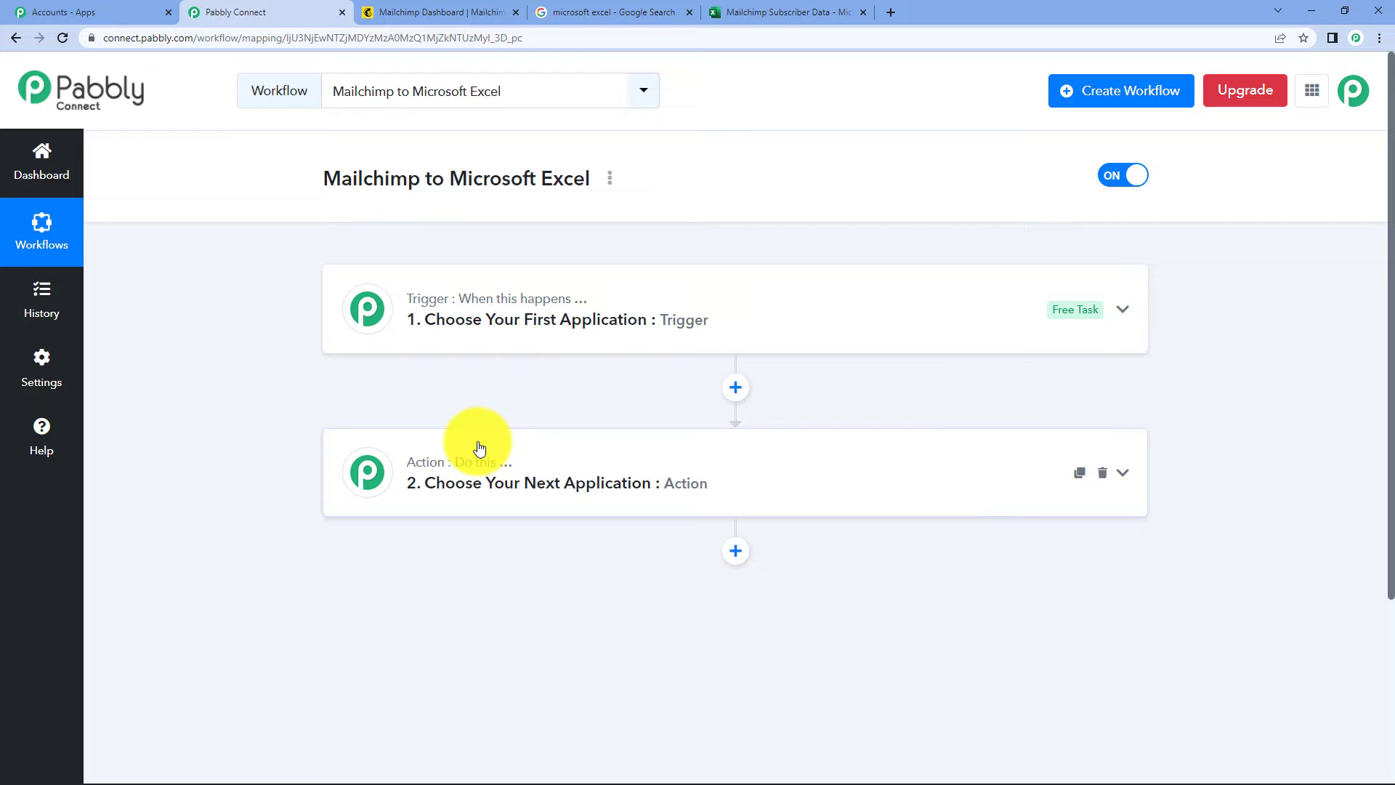
left_click(447, 323)
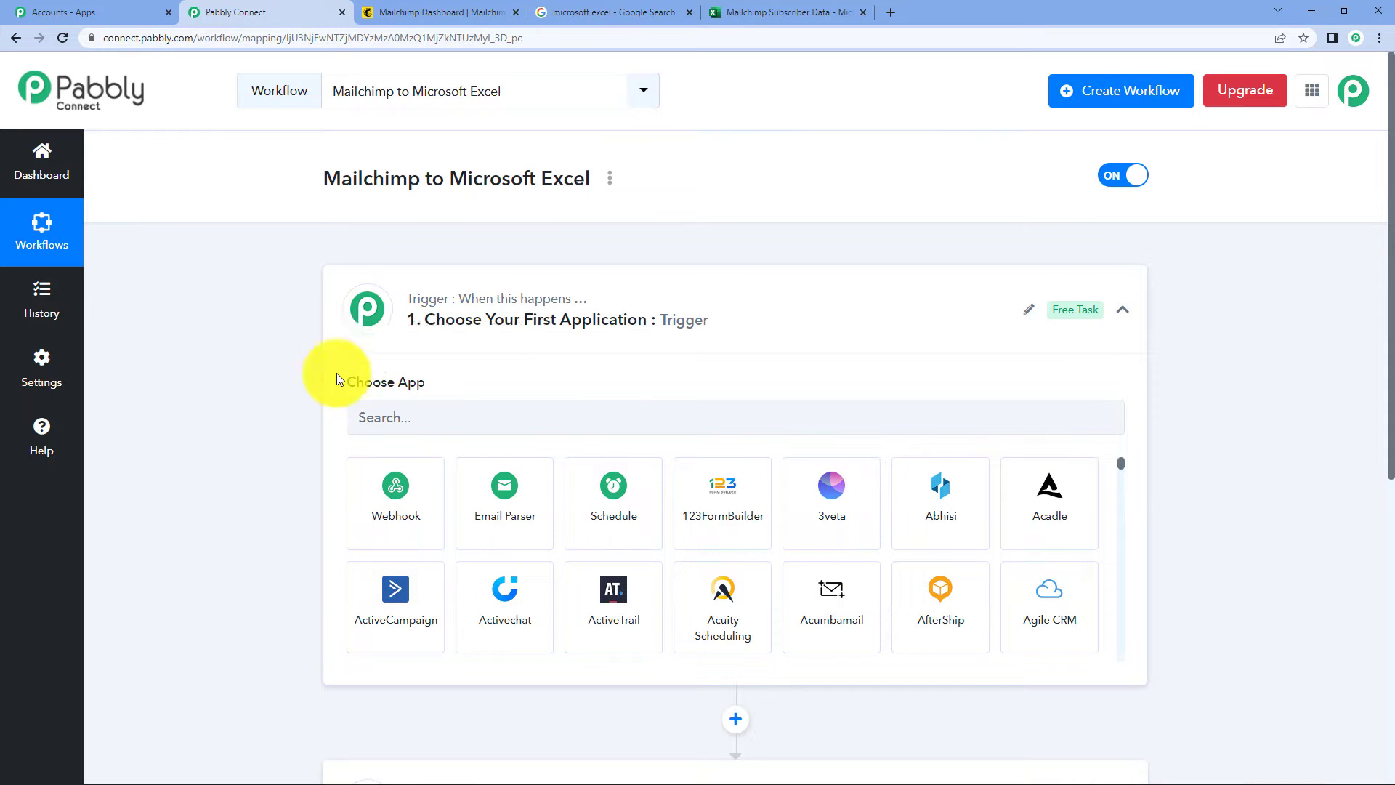
left_click_drag(337, 378, 399, 375)
left_click(462, 378)
- Search 'mailc' in the trigger's app list and choose MailChimp
scroll(462, 378, "down", 5)
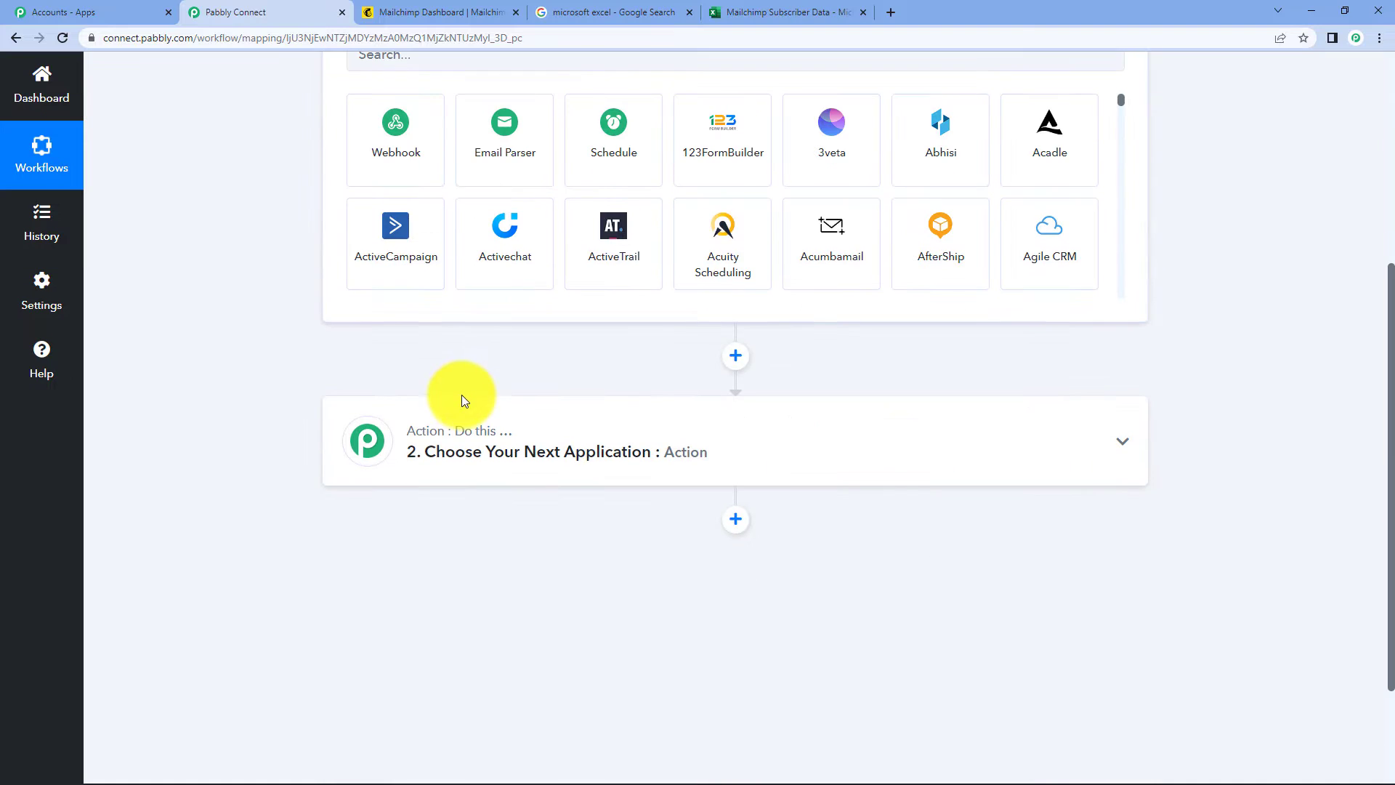
left_click(468, 432)
left_click_drag(441, 523, 324, 533)
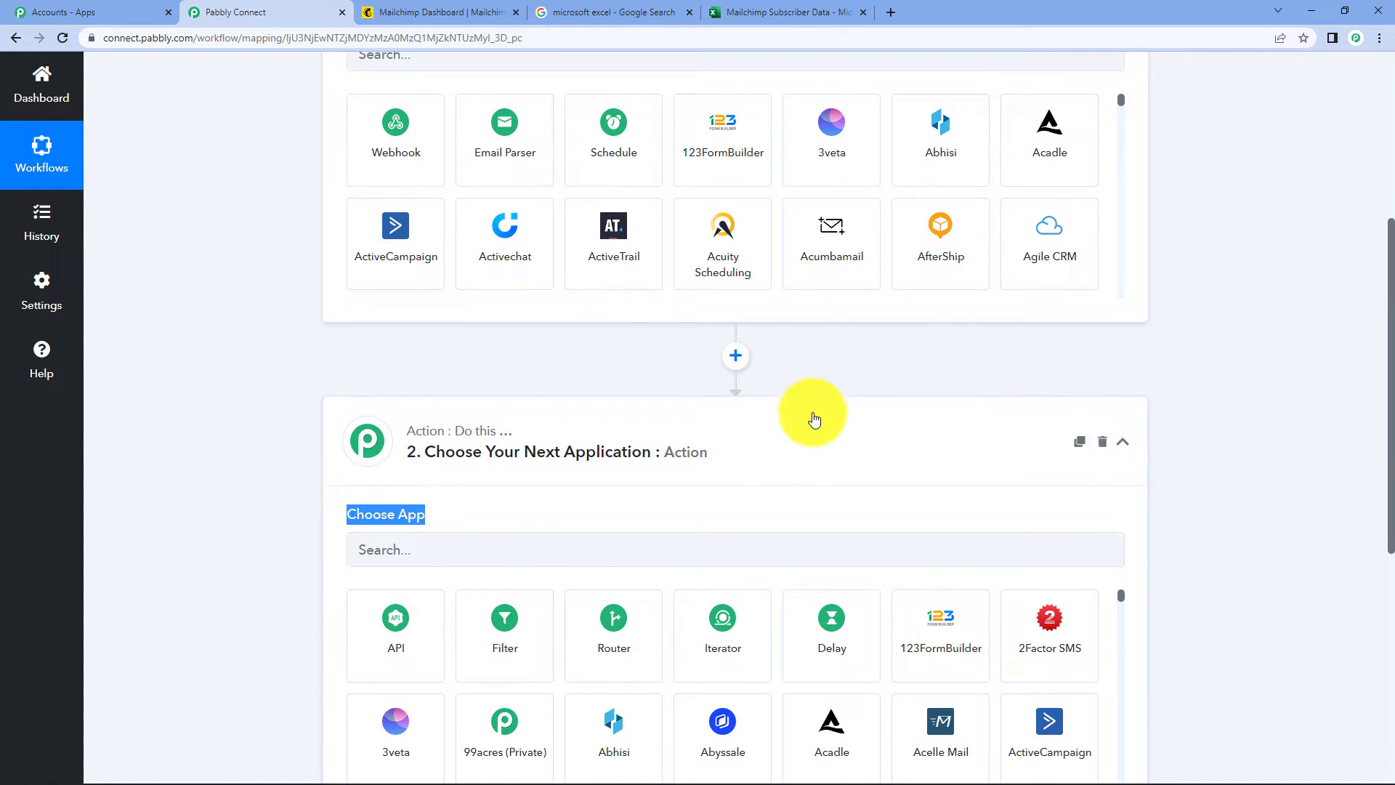
scroll(813, 417, "up", 3)
scroll(704, 274, "up", 2)
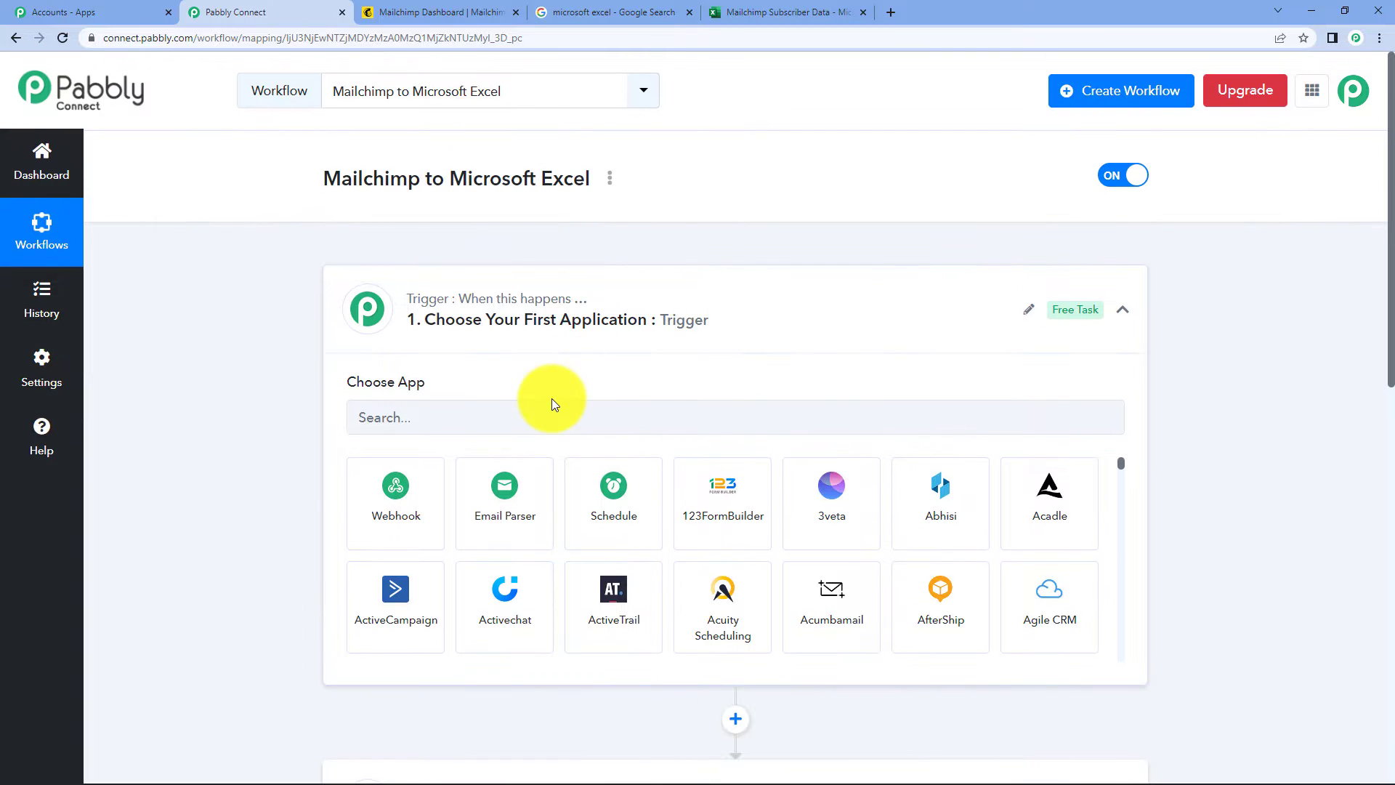
left_click(557, 418)
type("ma")
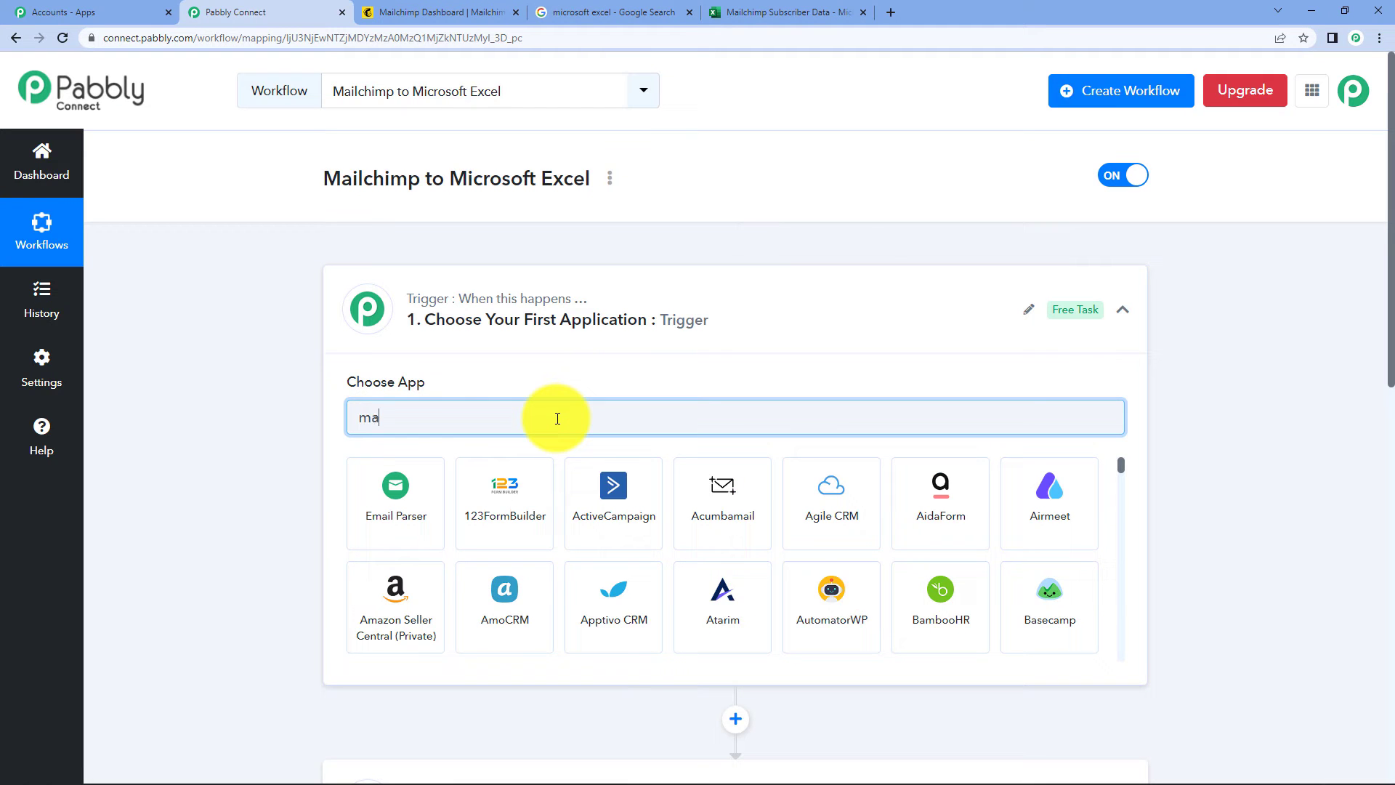
type("ilch")
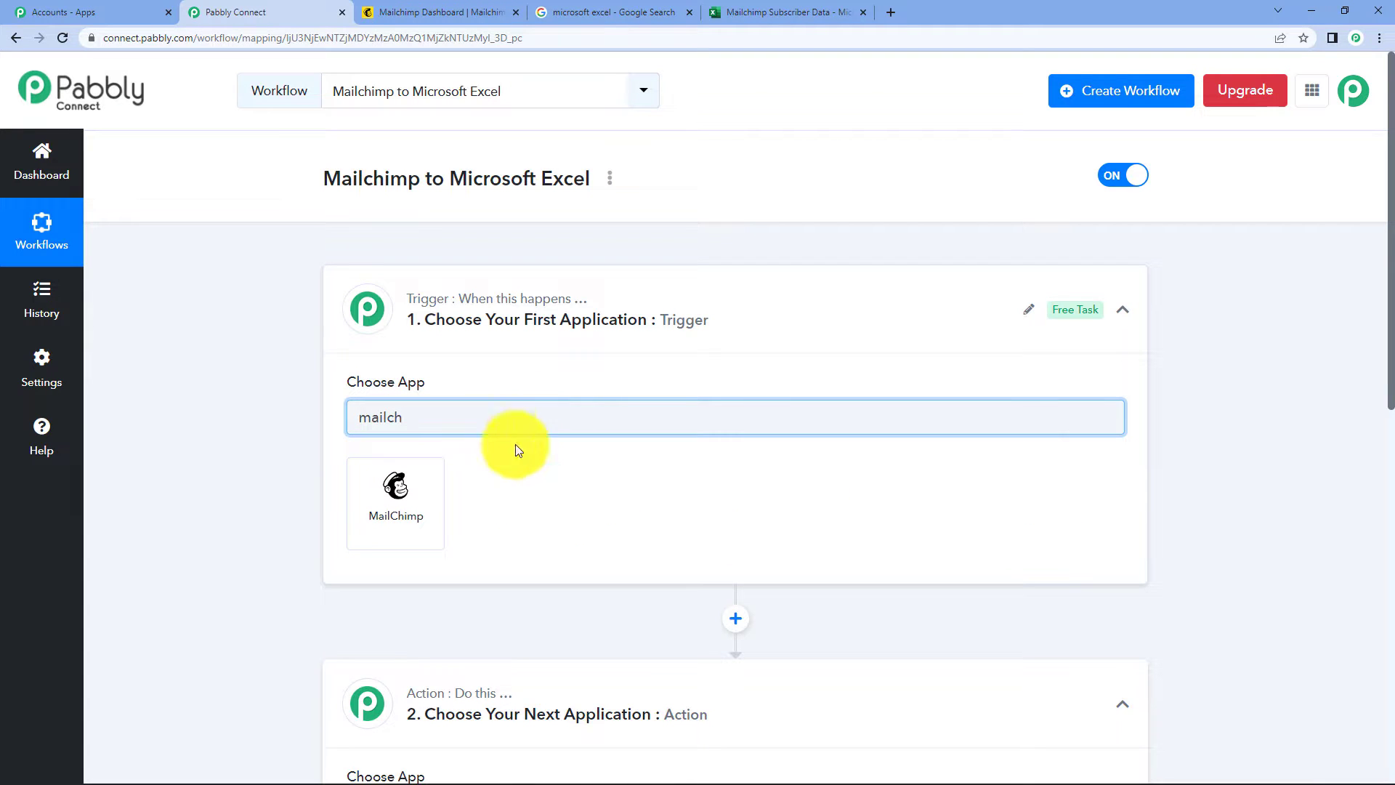
left_click(387, 516)
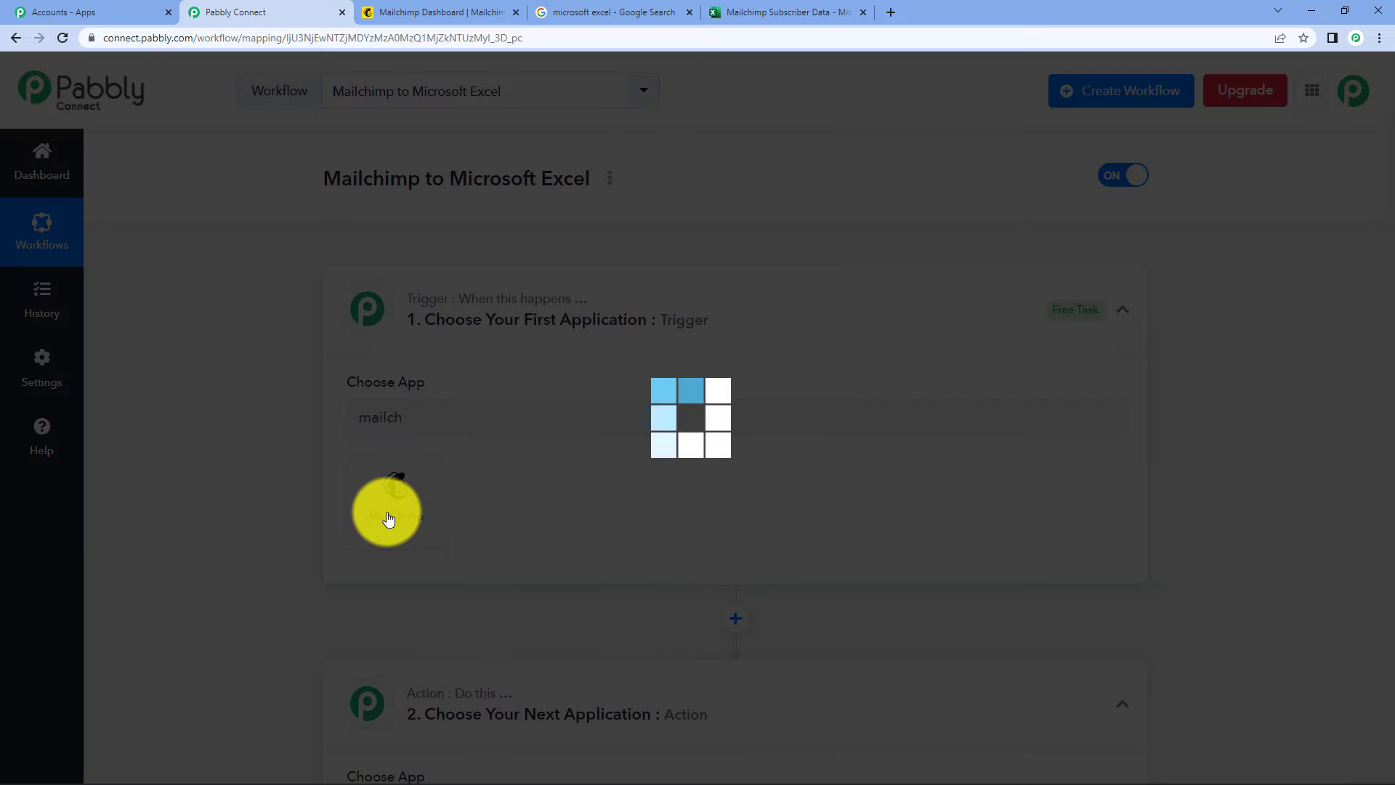
- Set the MailChimp trigger event to New Subscriber
scroll(663, 427, "down", 1)
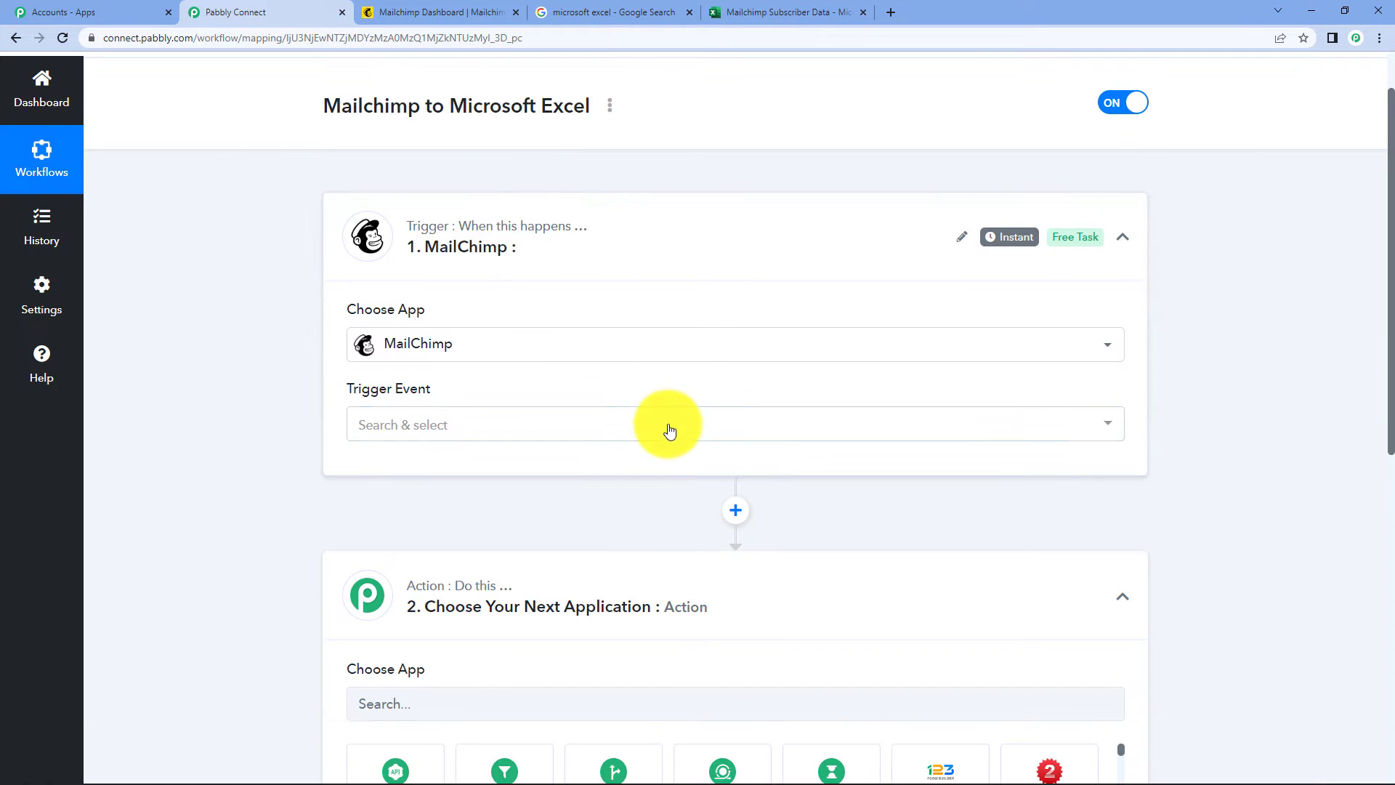
left_click(451, 443)
left_click(446, 441)
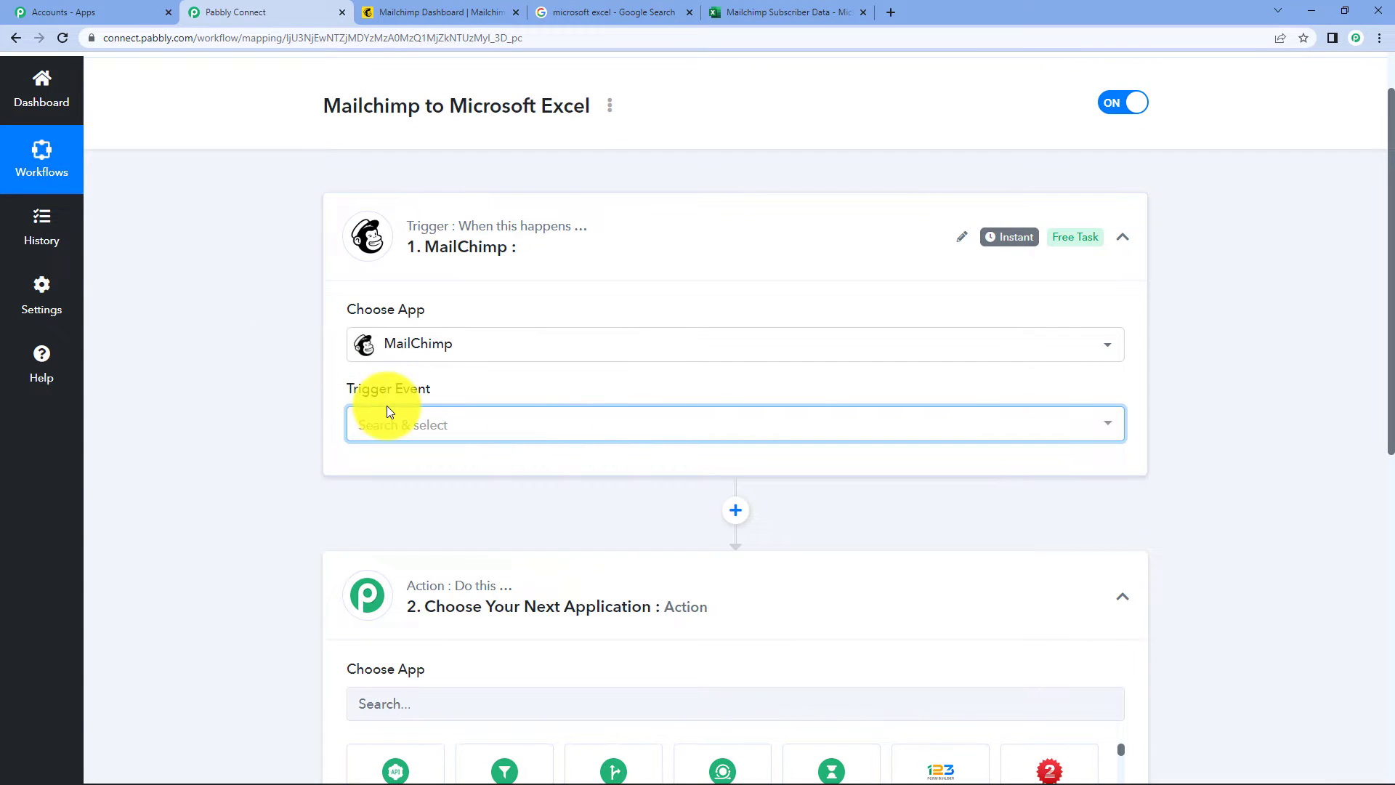
left_click(455, 437)
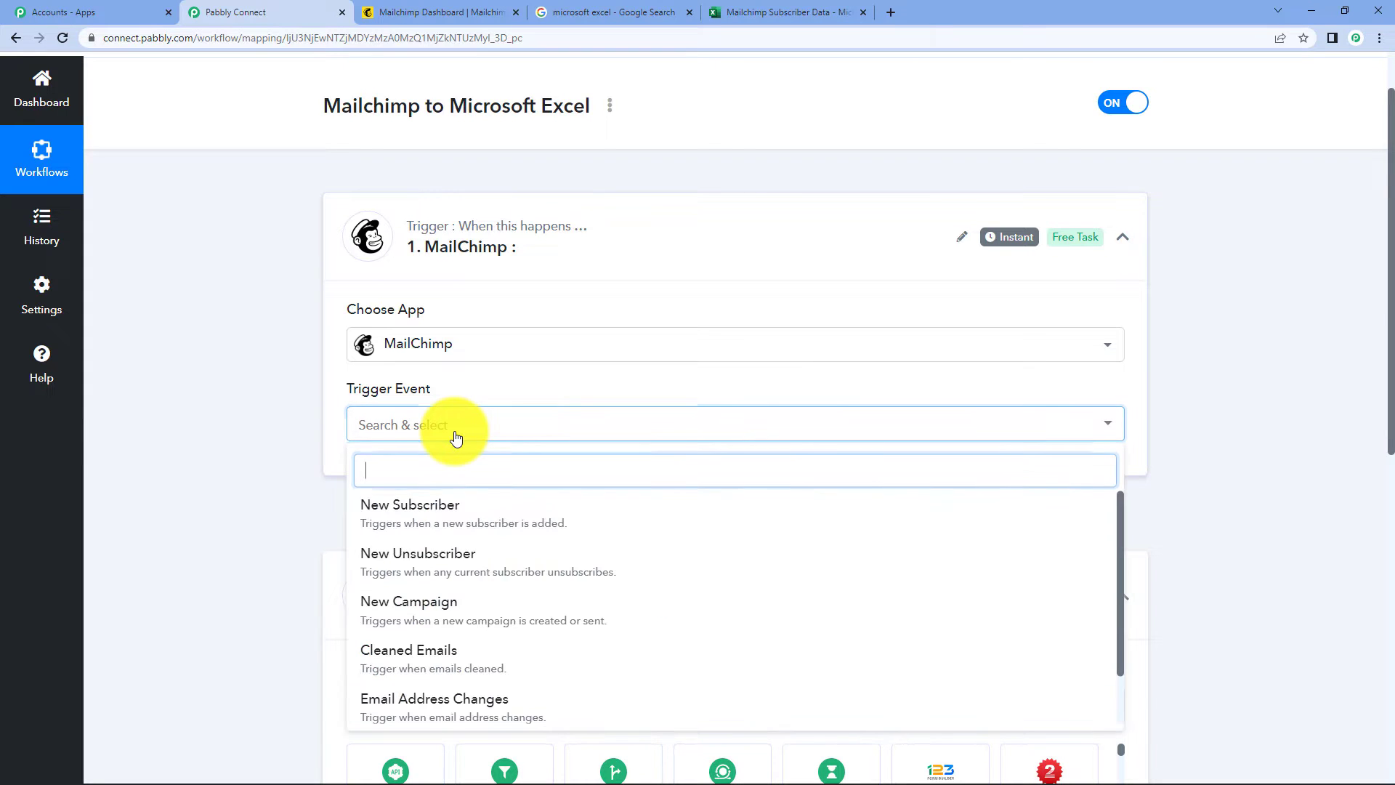
left_click(451, 444)
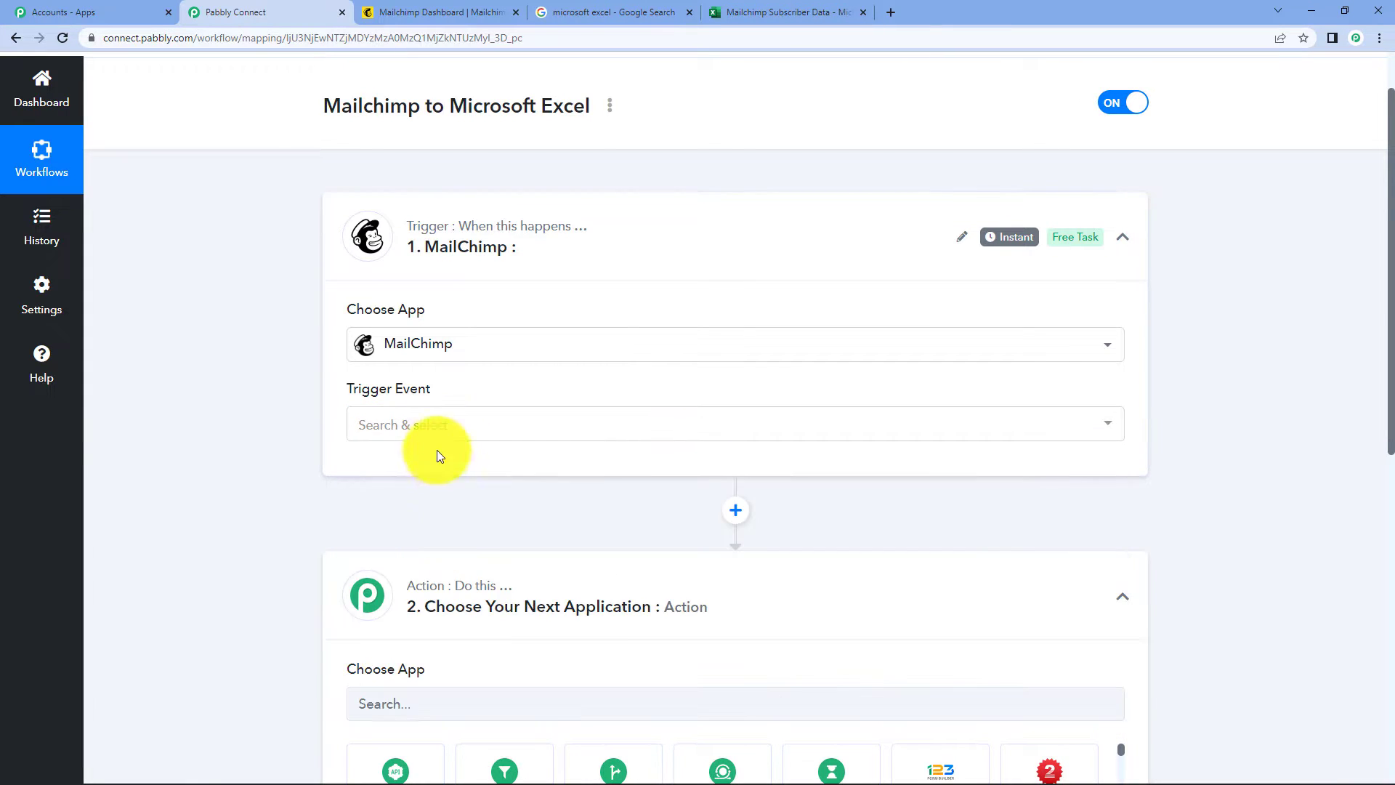
left_click(438, 451)
left_click(443, 507)
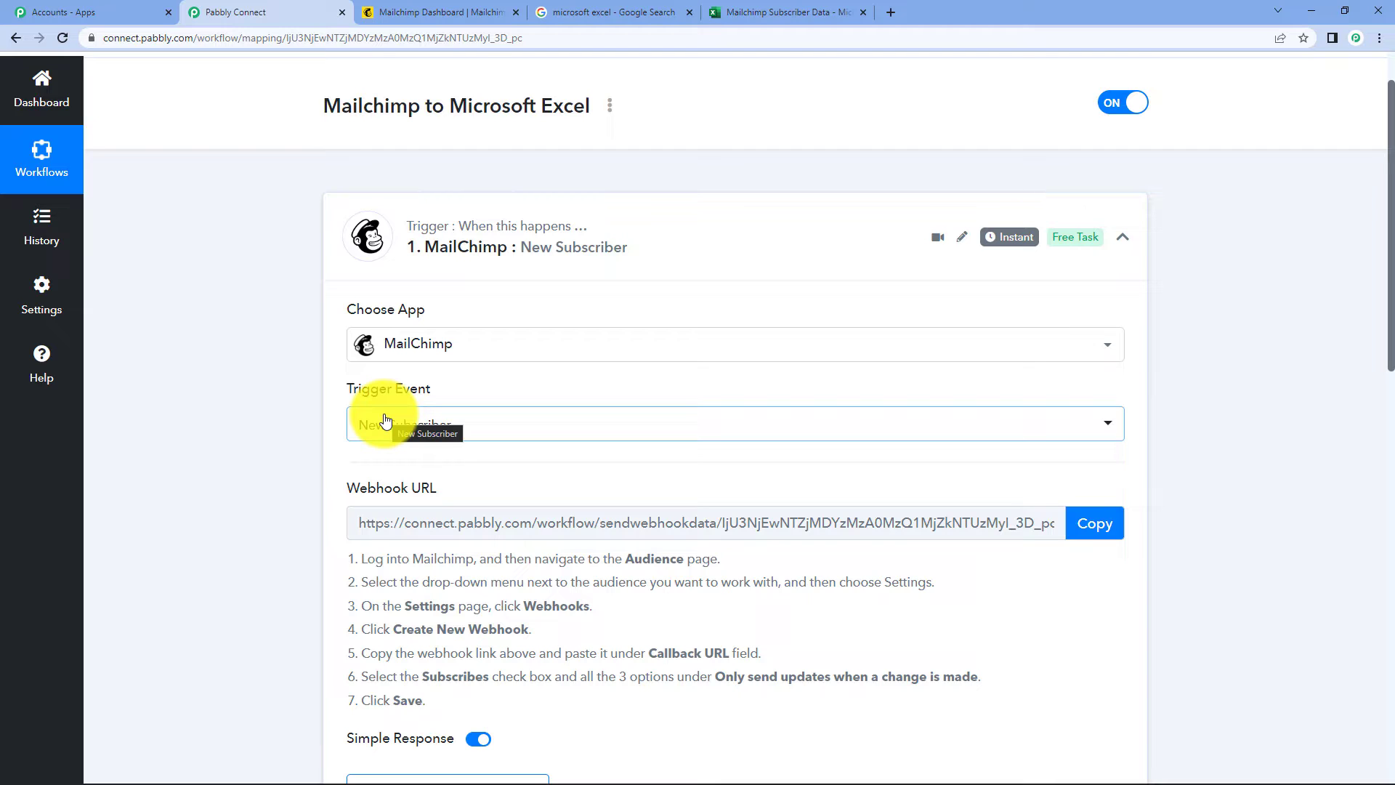
- Copy the trigger's webhook URL for use in Mailchimp
scroll(567, 364, "down", 1)
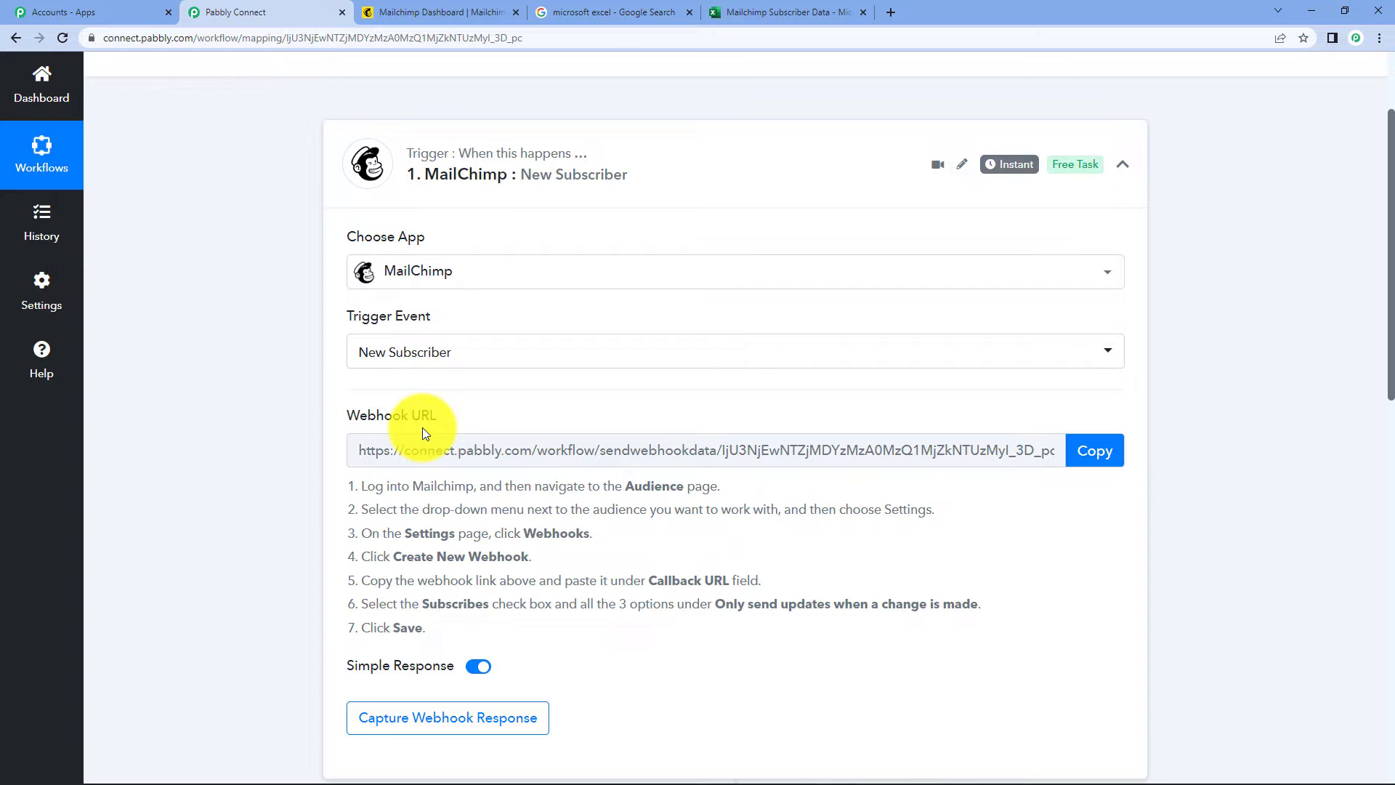
left_click(1126, 452)
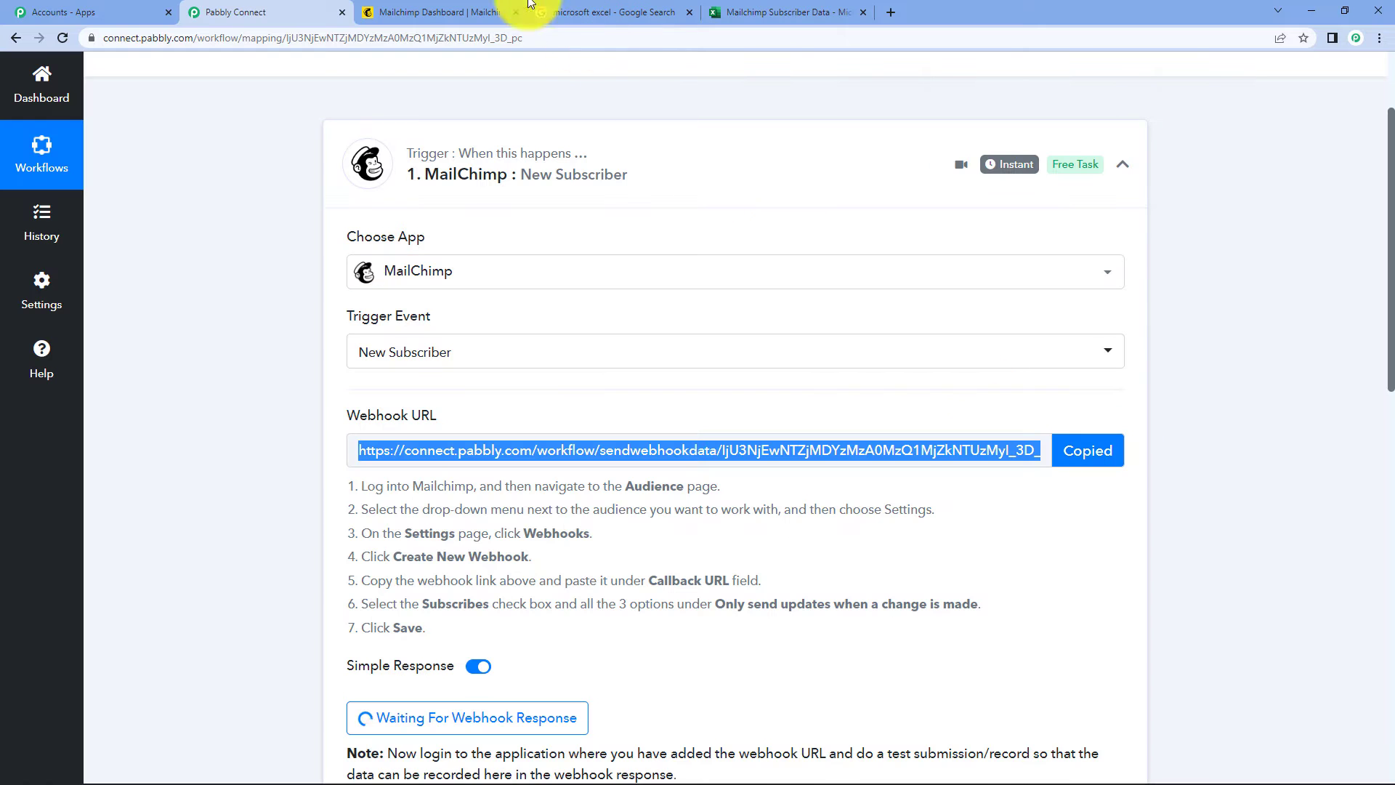
left_click(457, 9)
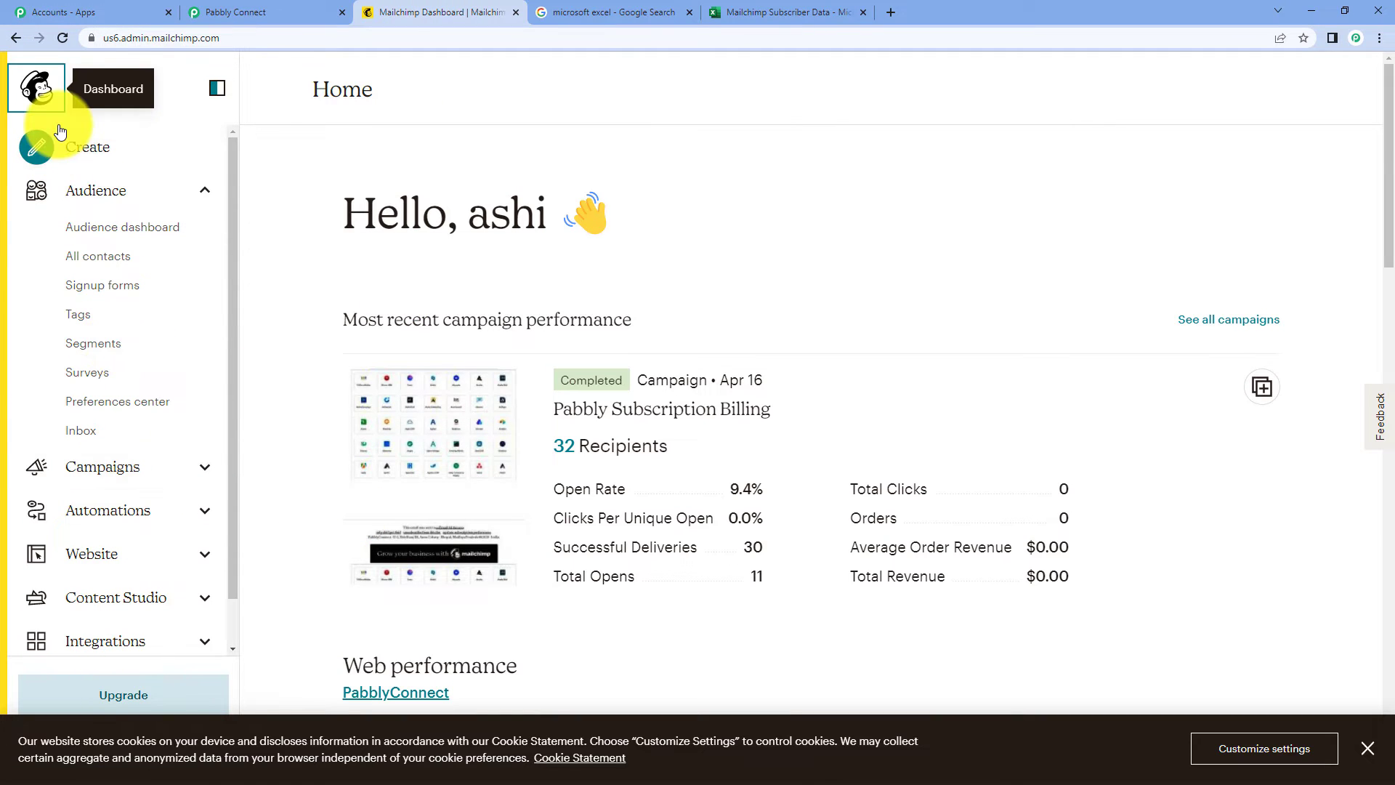
- Open the PabblyConnect audience's Webhooks settings from All contacts
left_click(107, 260)
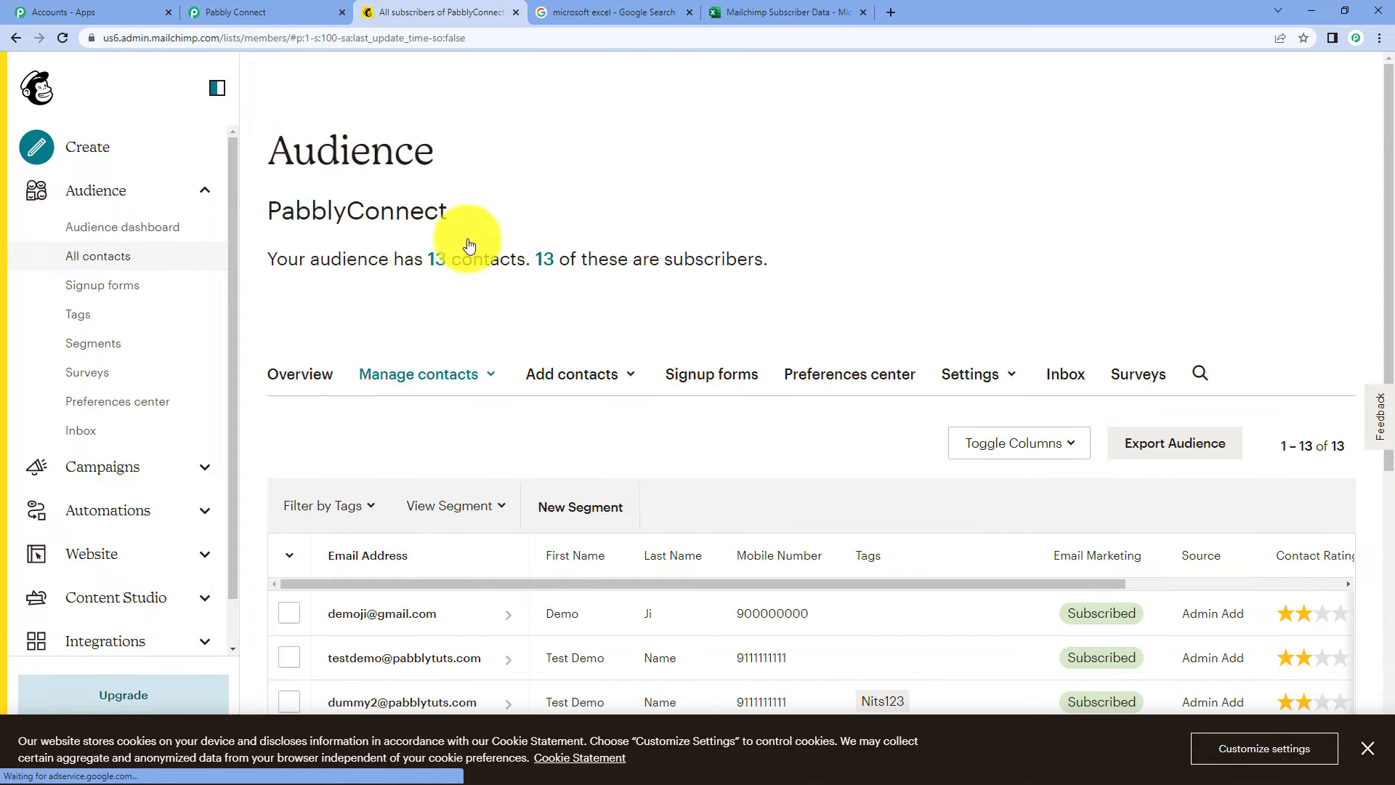
left_click(972, 374)
scroll(1075, 363, "down", 4)
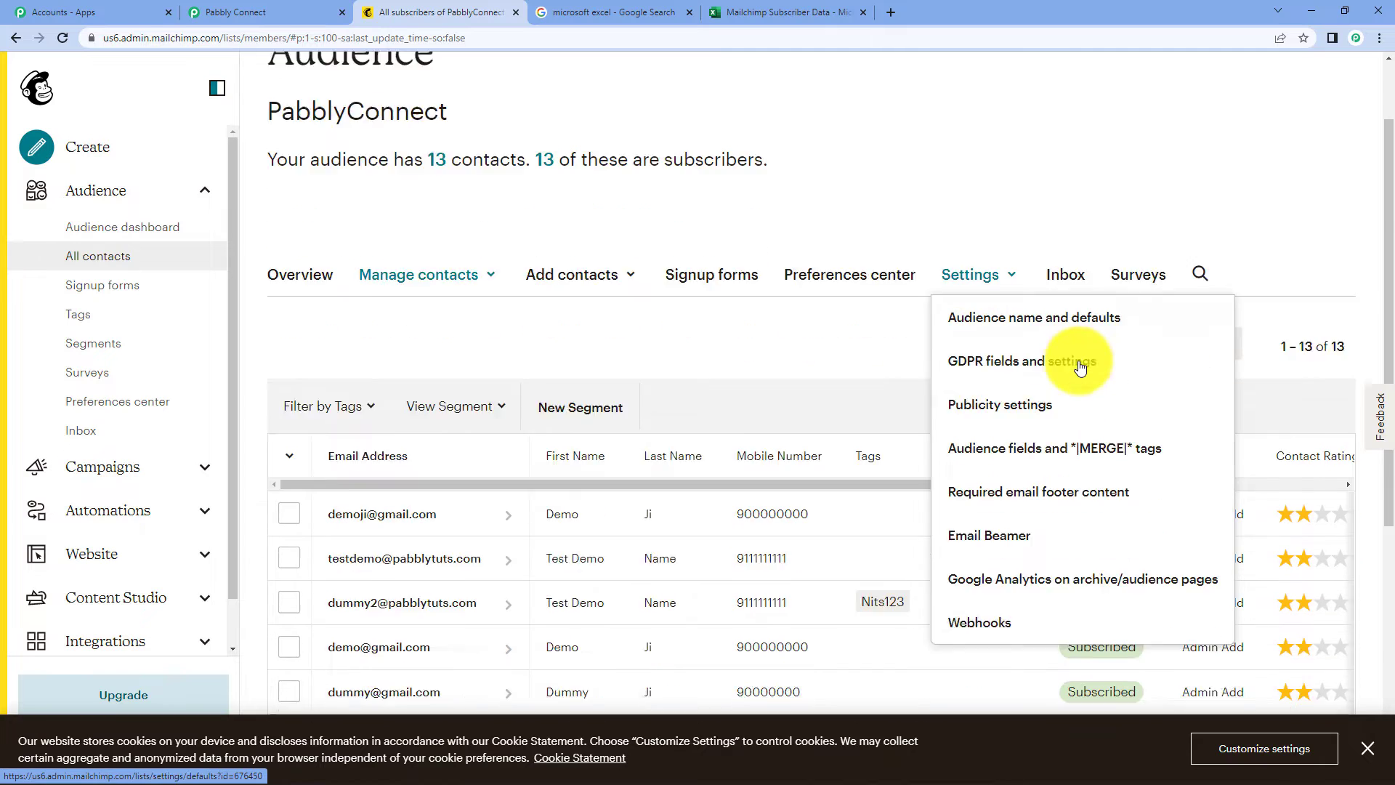
left_click(981, 435)
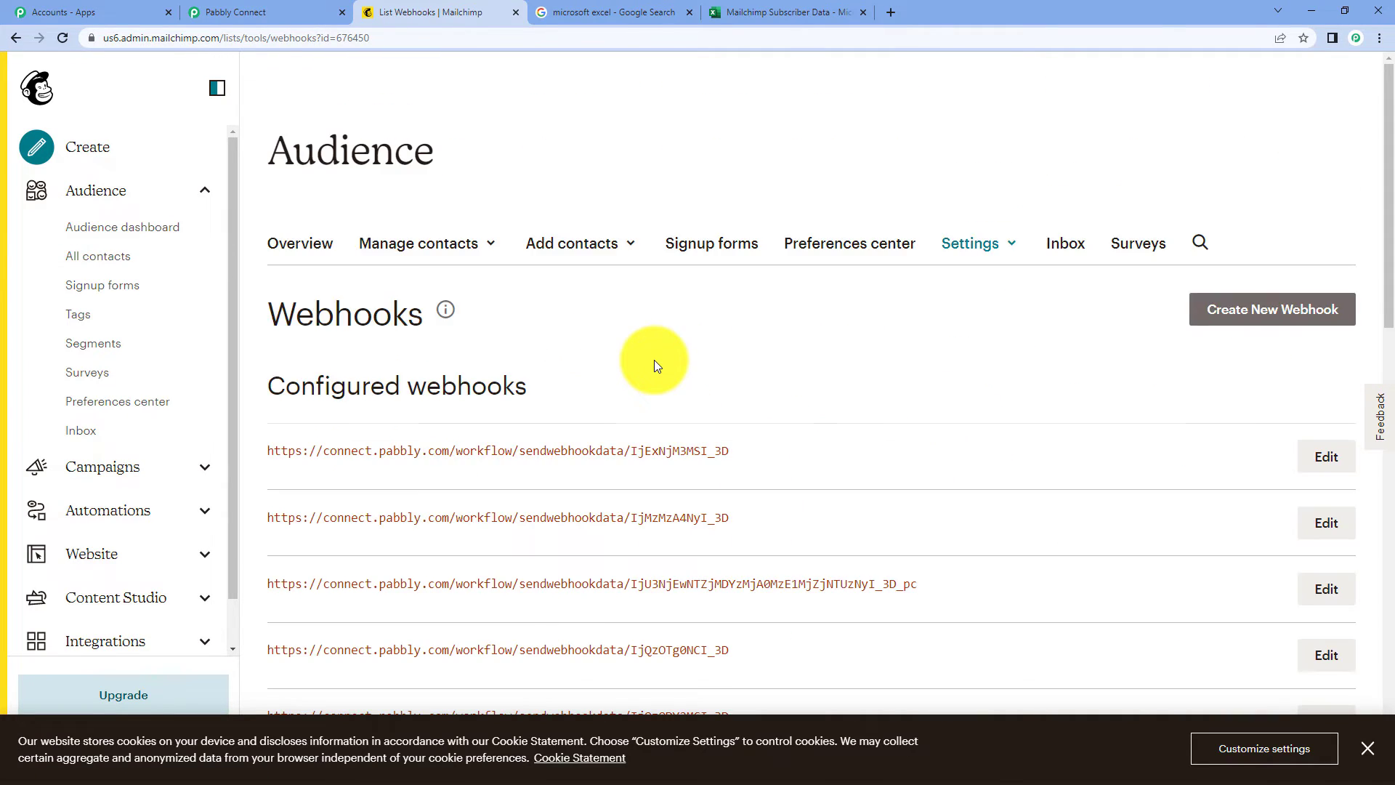
- Start a new webhook and paste the Pabbly webhook URL as its Callback URL
left_click(1244, 442)
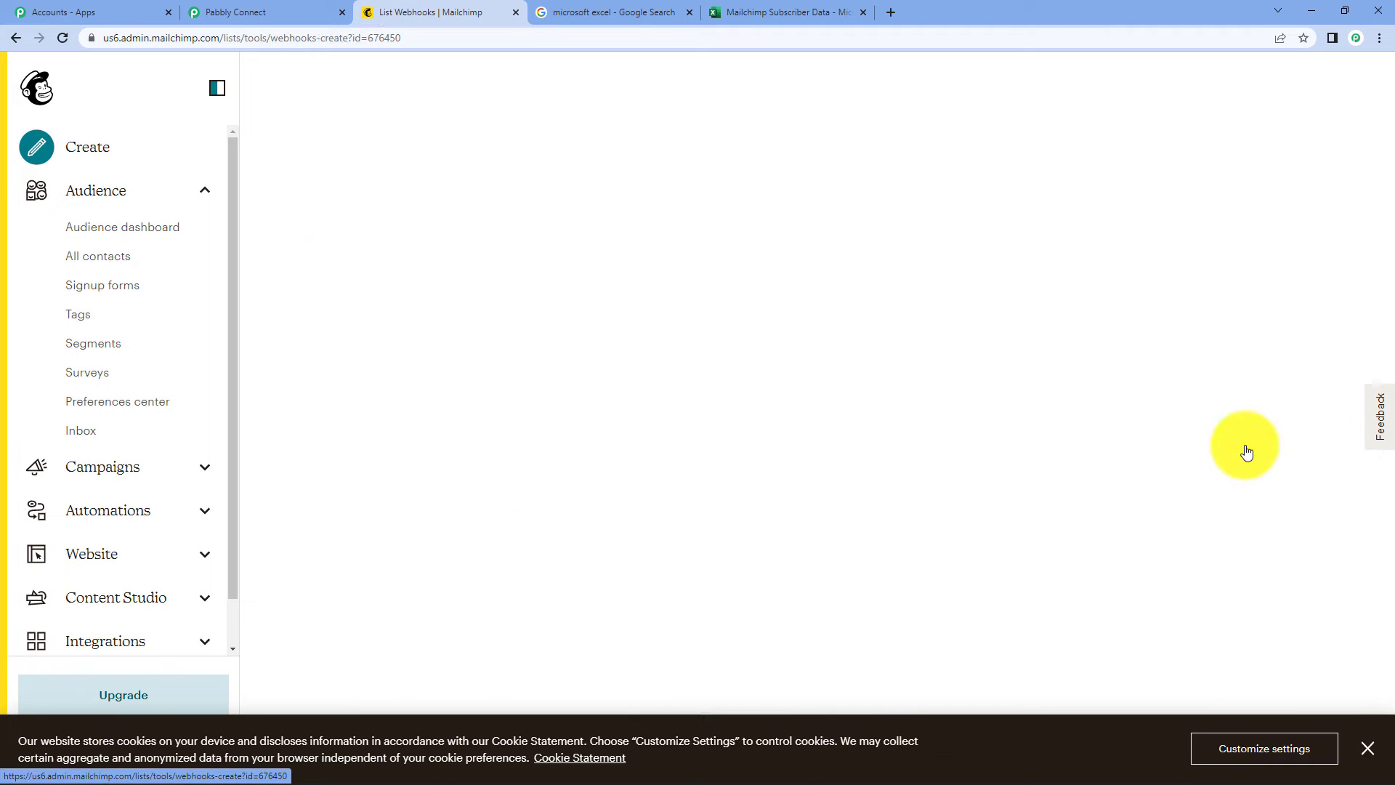
scroll(458, 385, "down", 4)
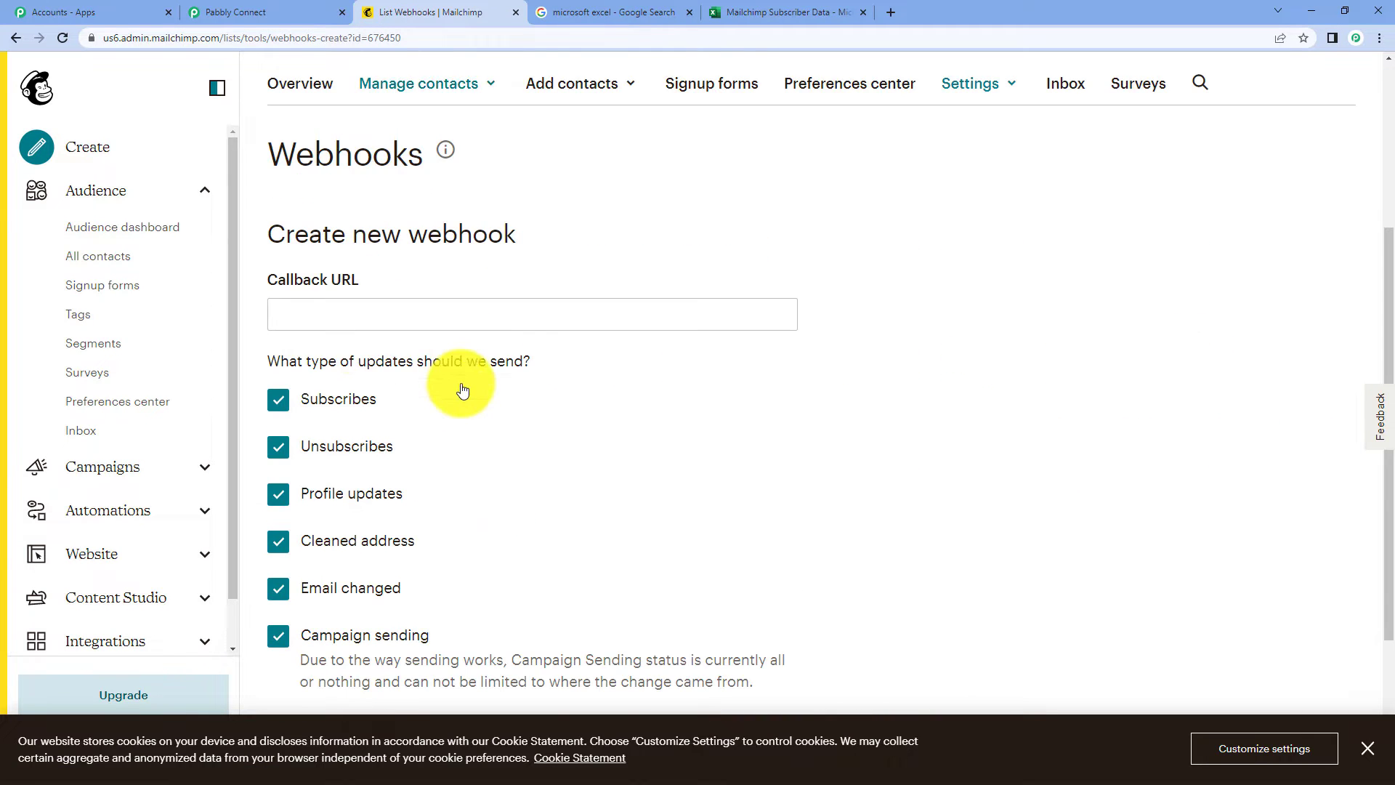
right_click(328, 315)
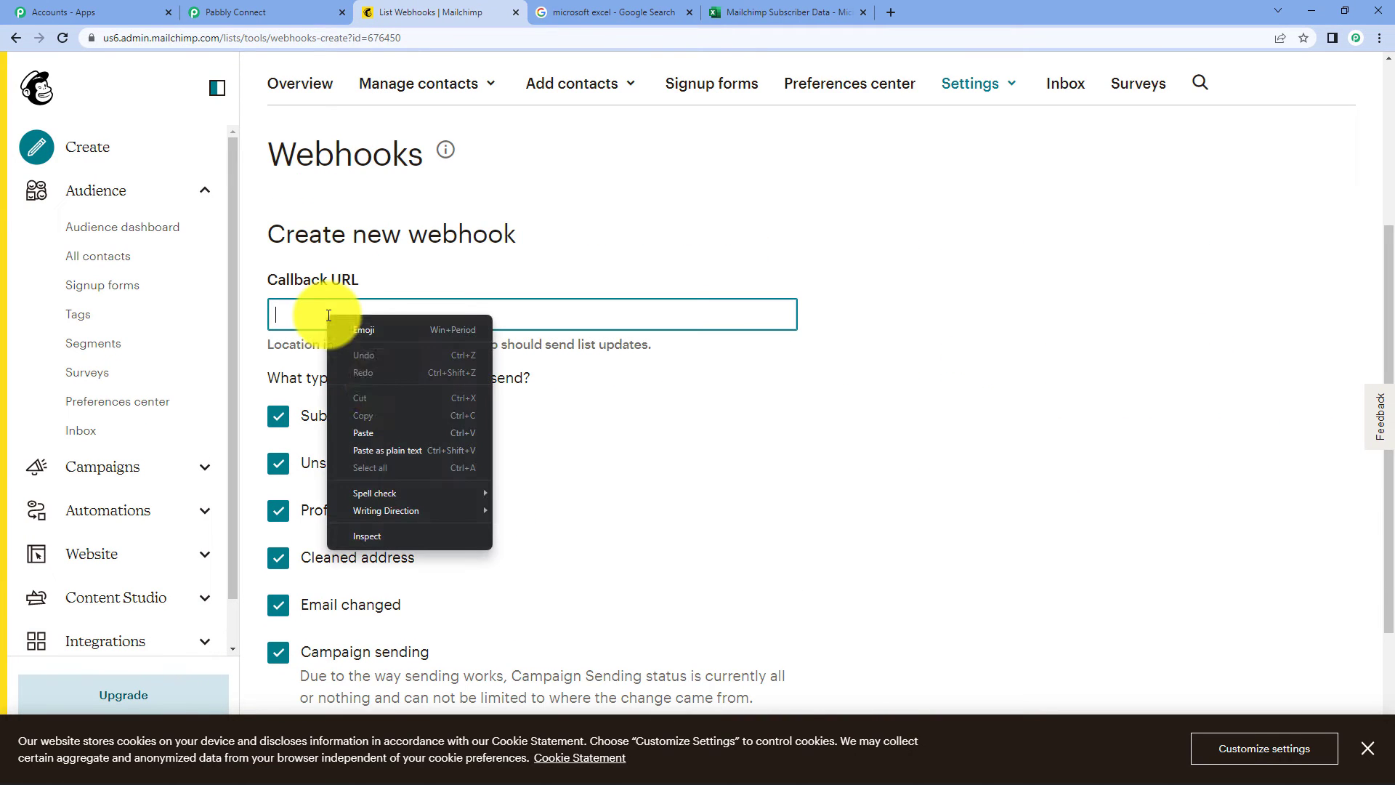
left_click(394, 429)
- Limit the webhook to Subscribes updates only and save it
scroll(954, 311, "down", 3)
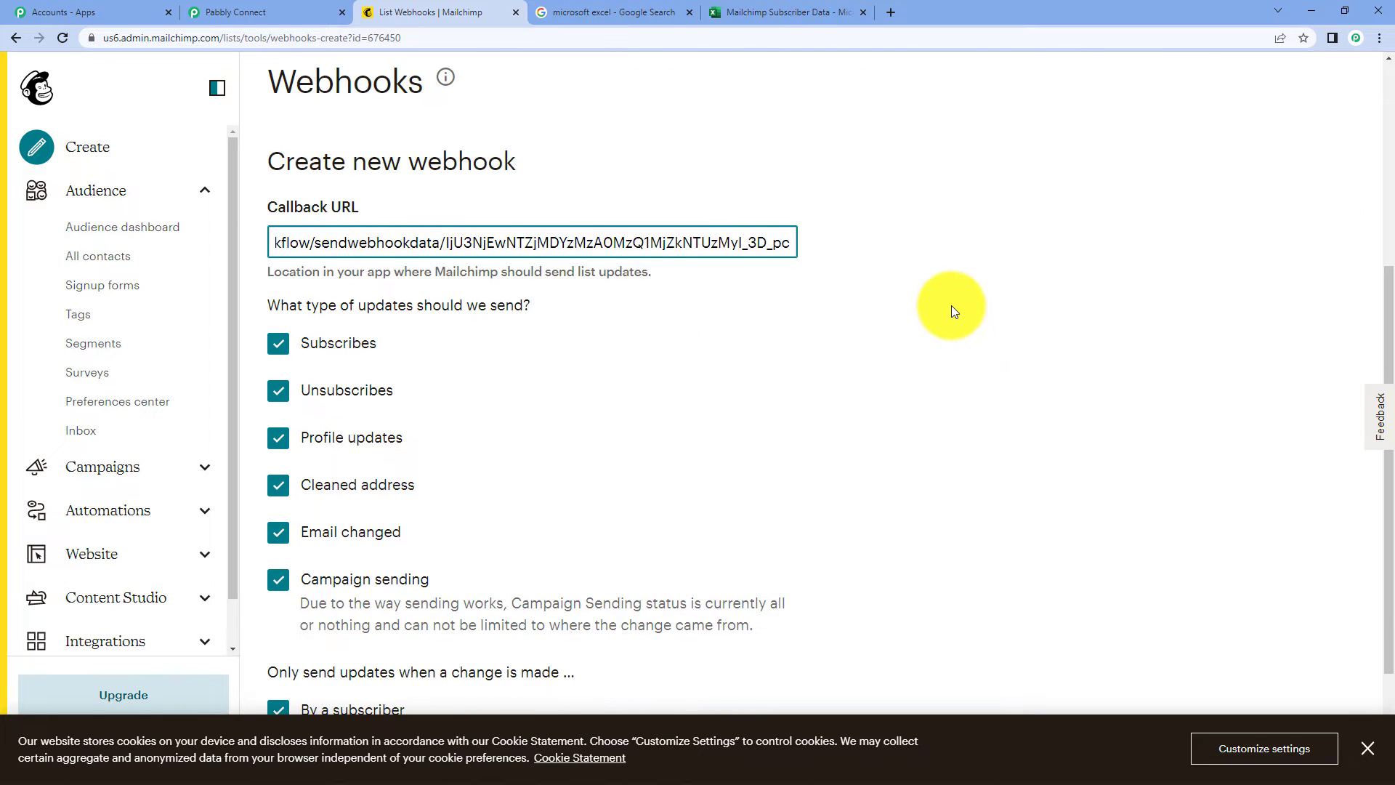
triple_click(299, 164)
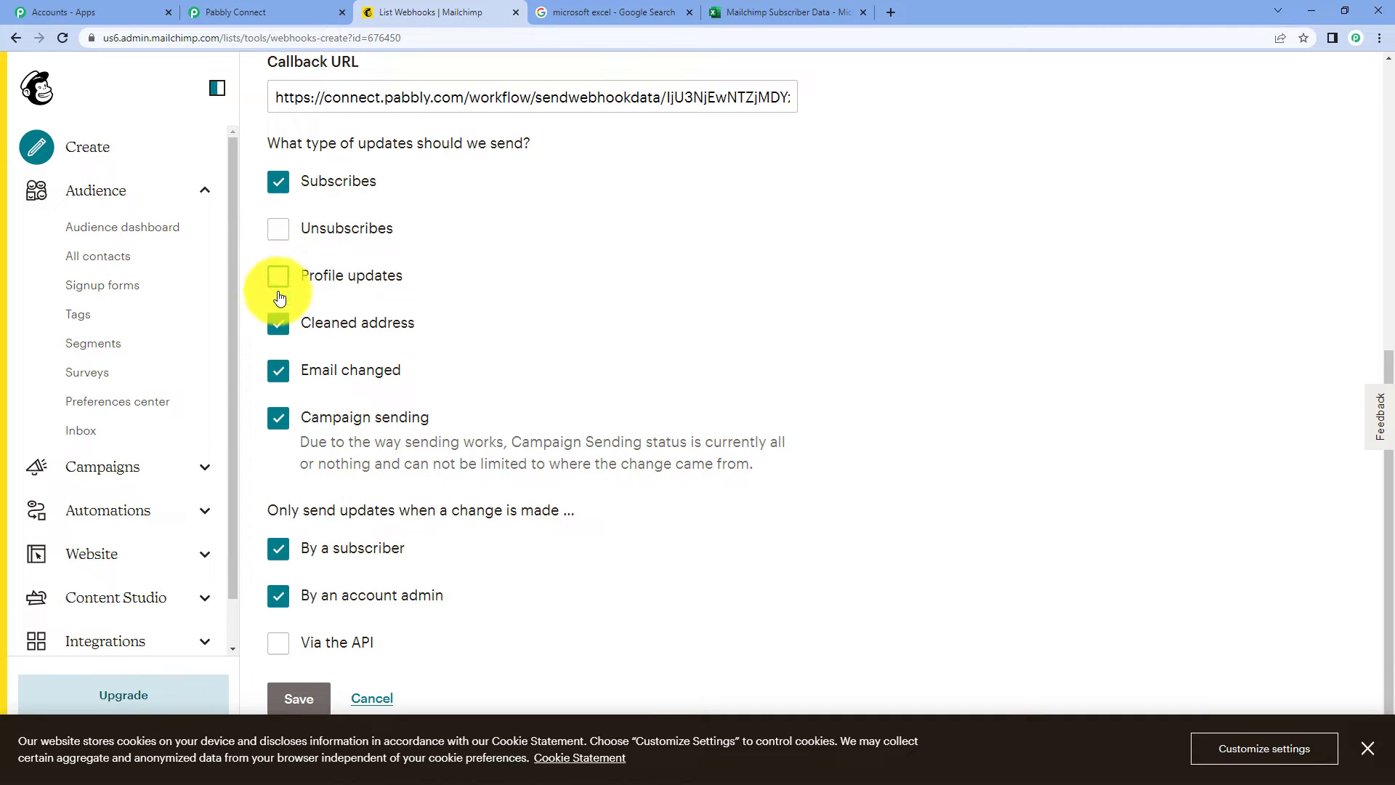
left_click(280, 371)
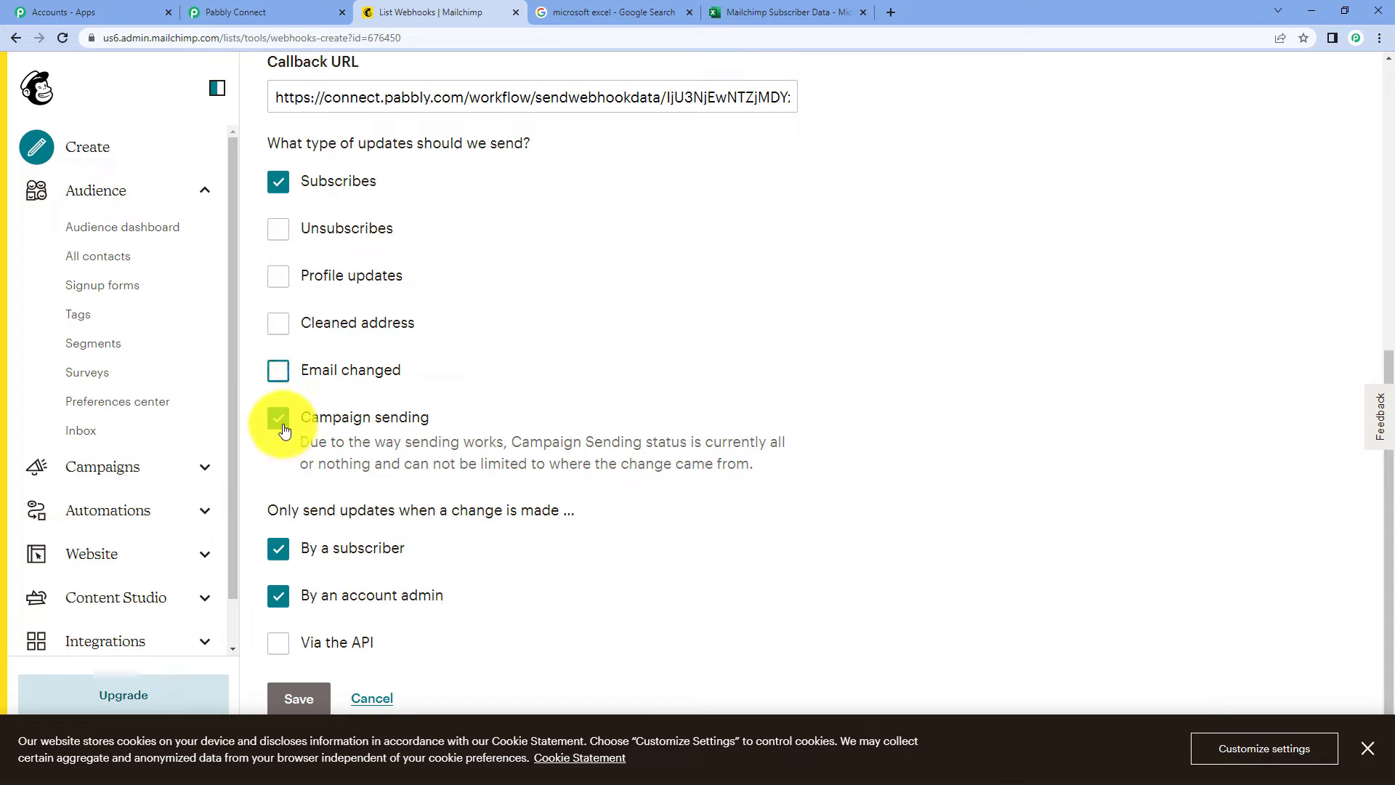
scroll(619, 298, "down", 1)
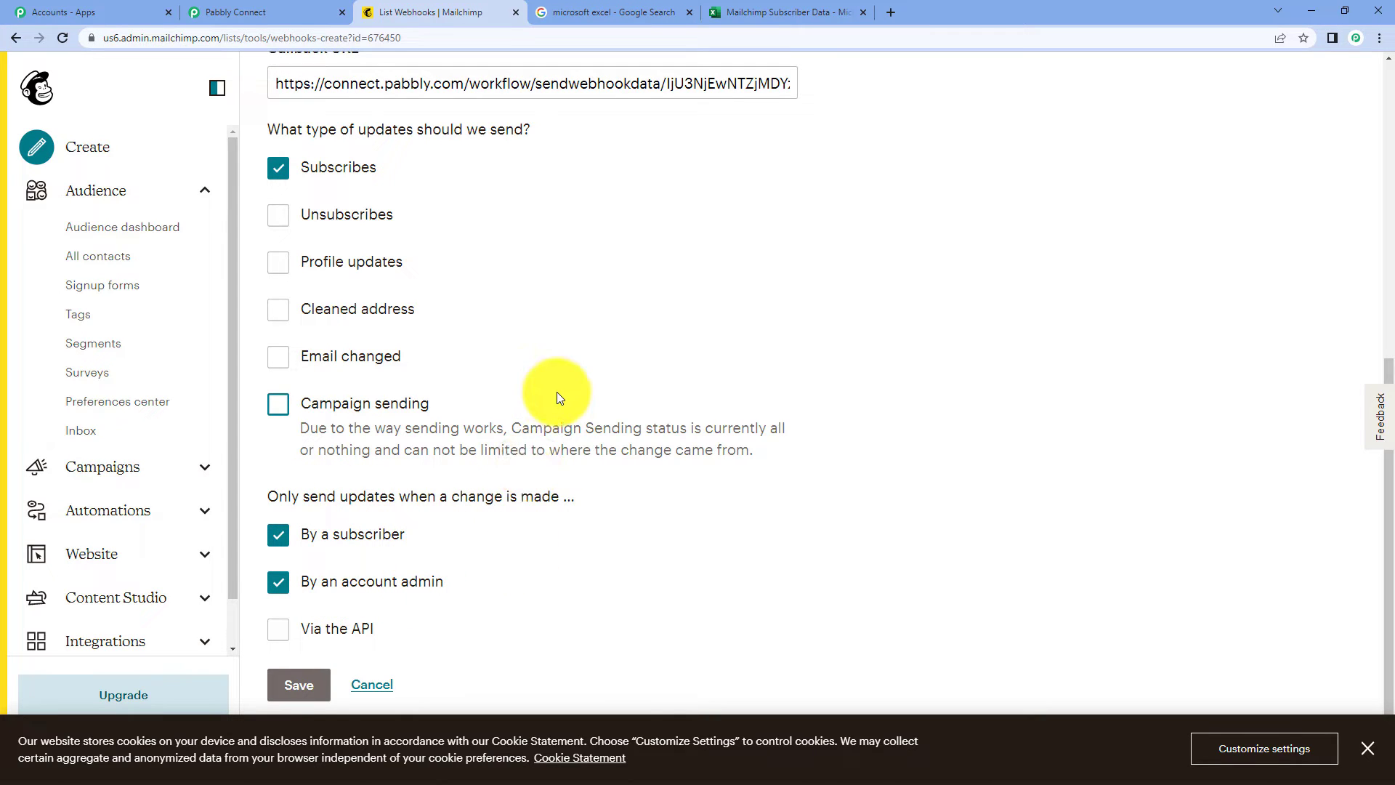
right_click(494, 595)
left_click(525, 622)
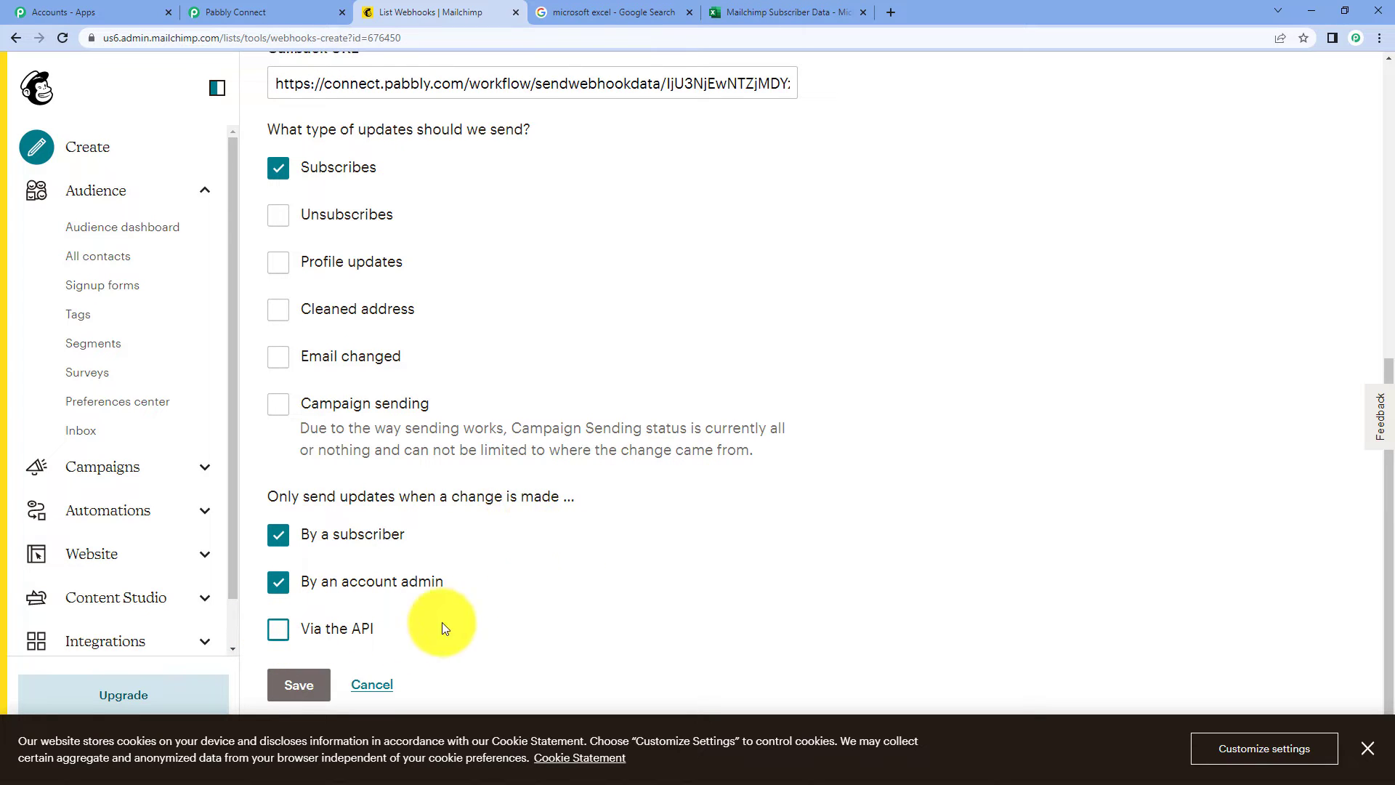
left_click(314, 684)
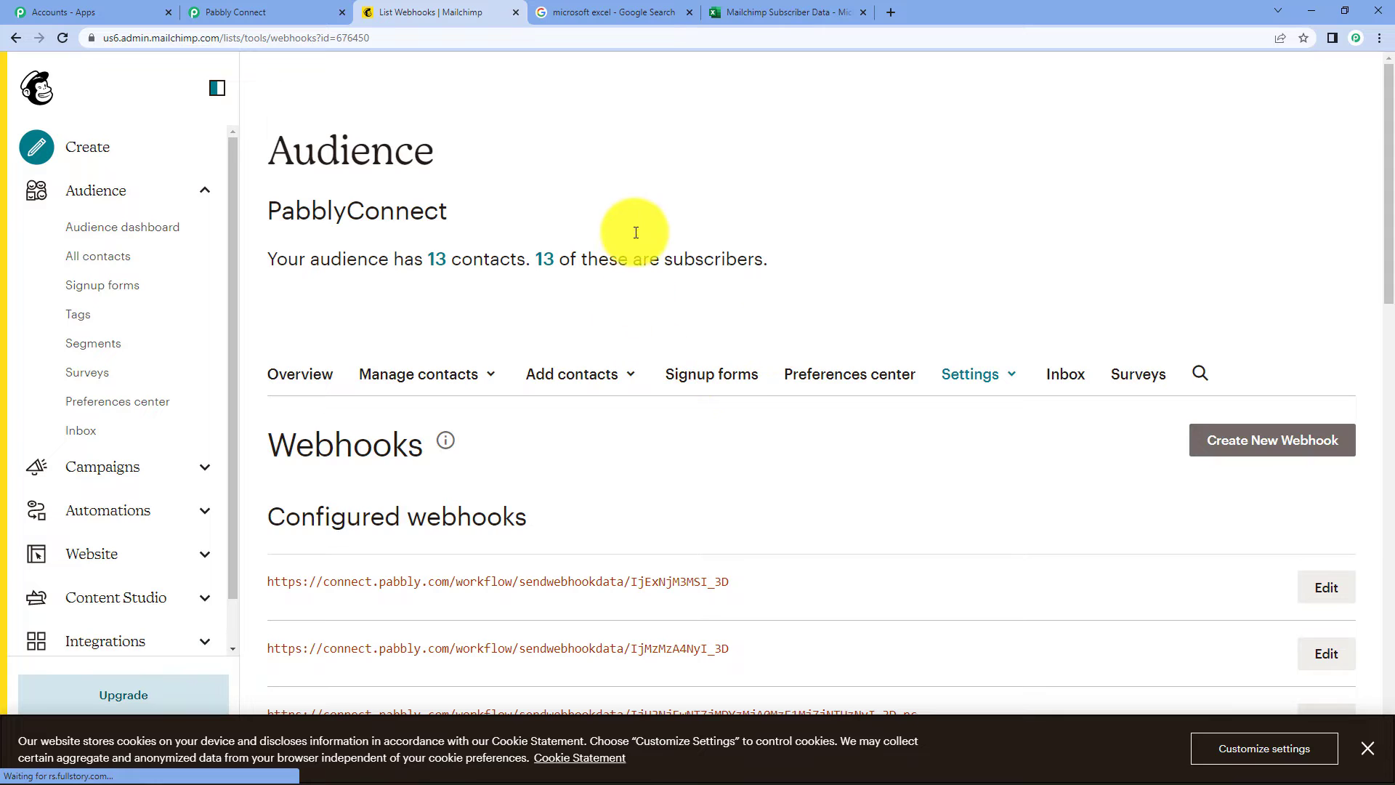
- Re-capture the MailChimp trigger's webhook response in Pabbly Connect, confirming with Yes
left_click(280, 12)
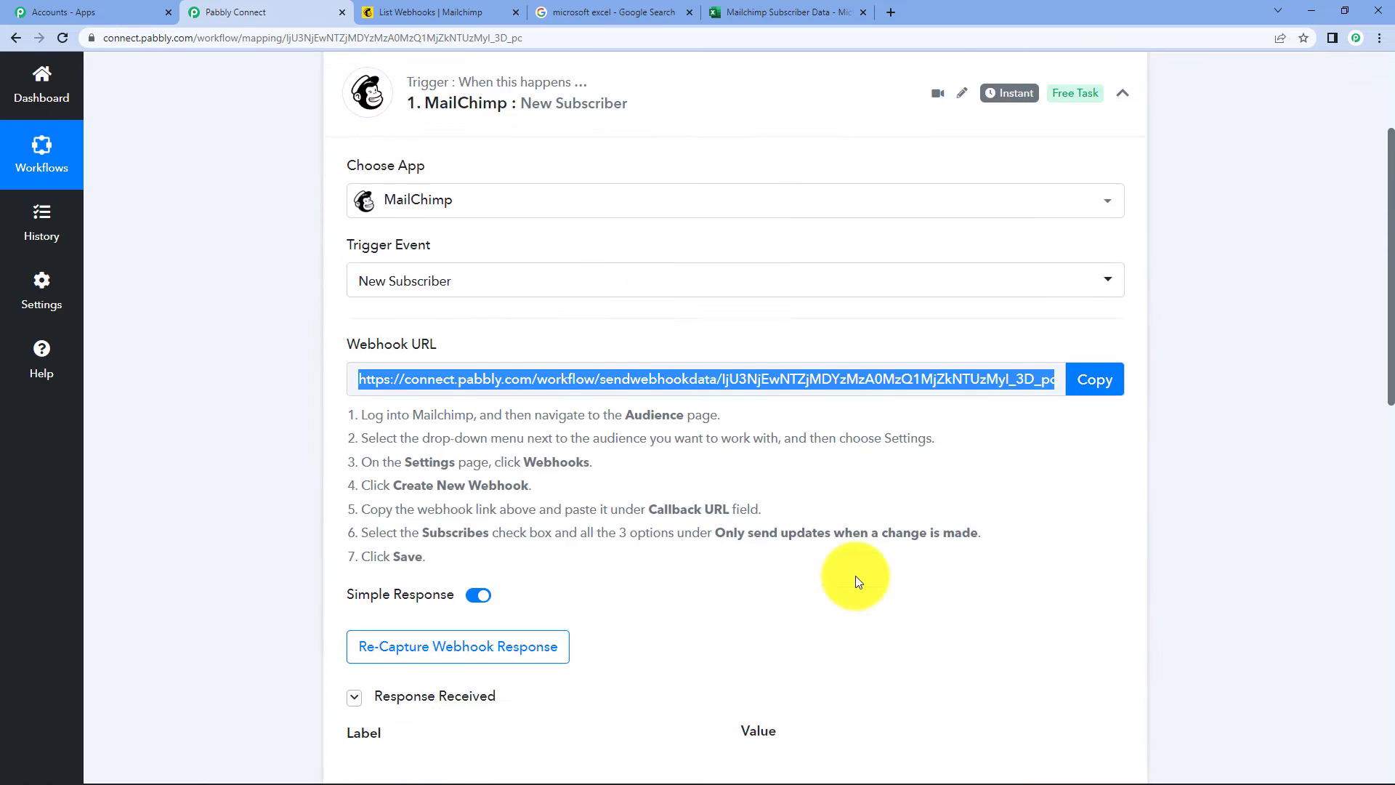
scroll(856, 581, "down", 3)
left_click(465, 426)
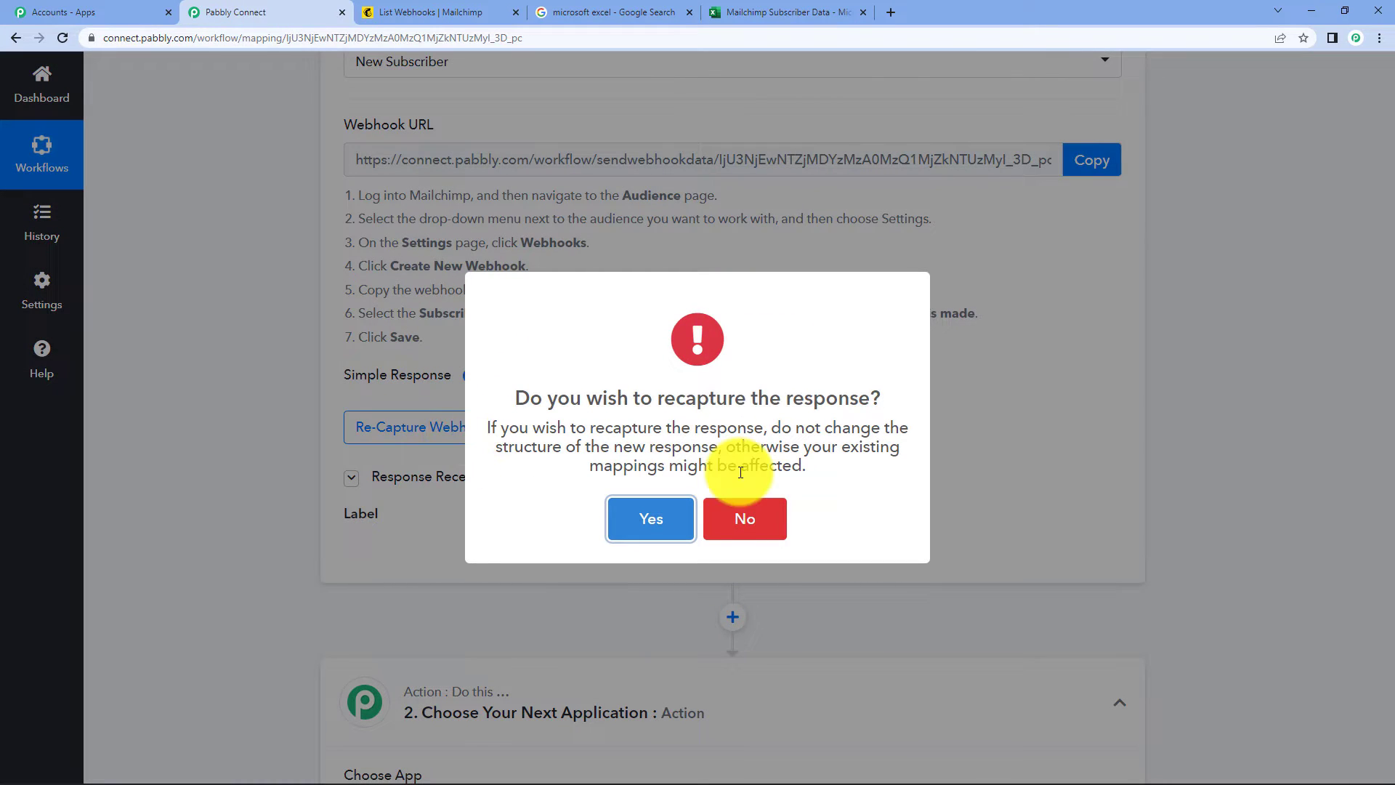
left_click(645, 522)
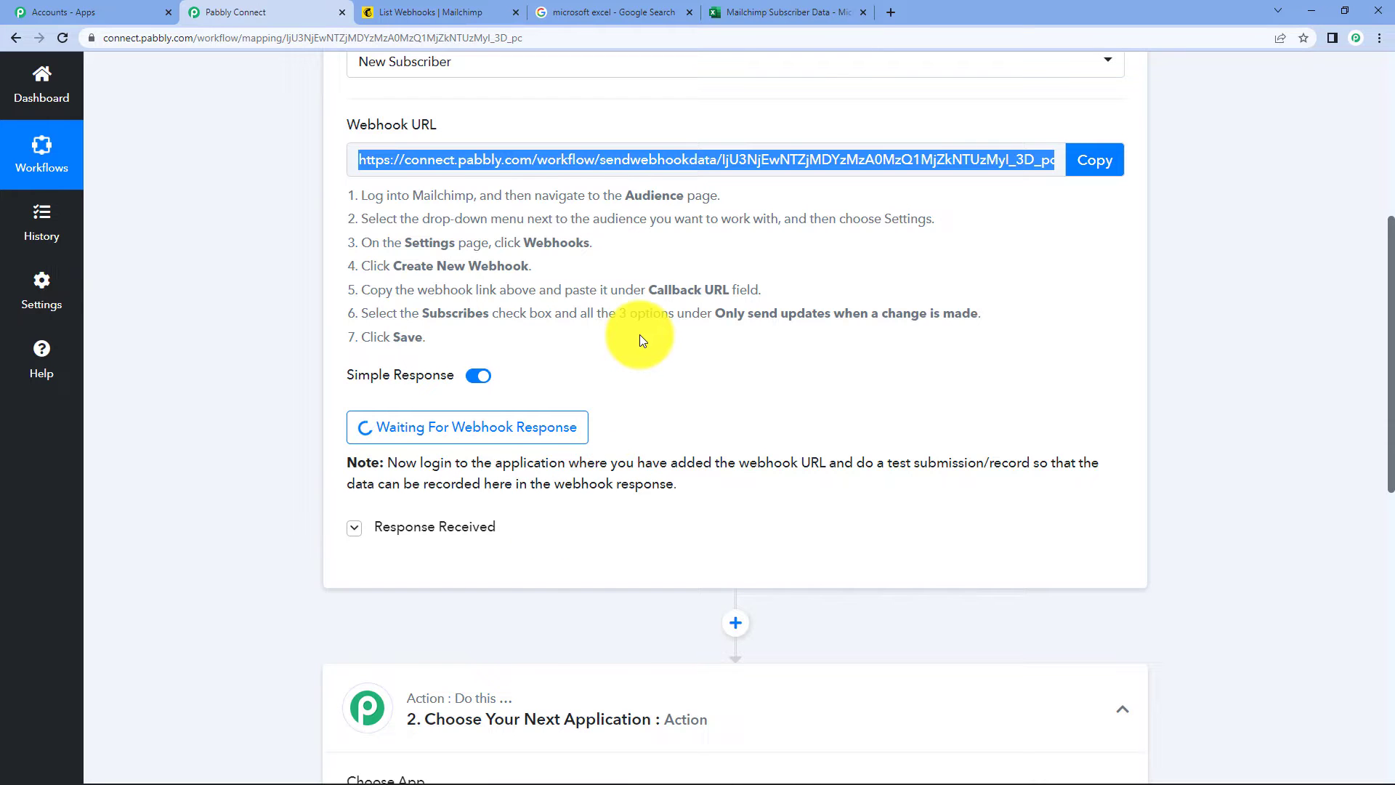
- Review the test-submission note, then return to the Mailchimp webhooks page
scroll(640, 335, "down", 1)
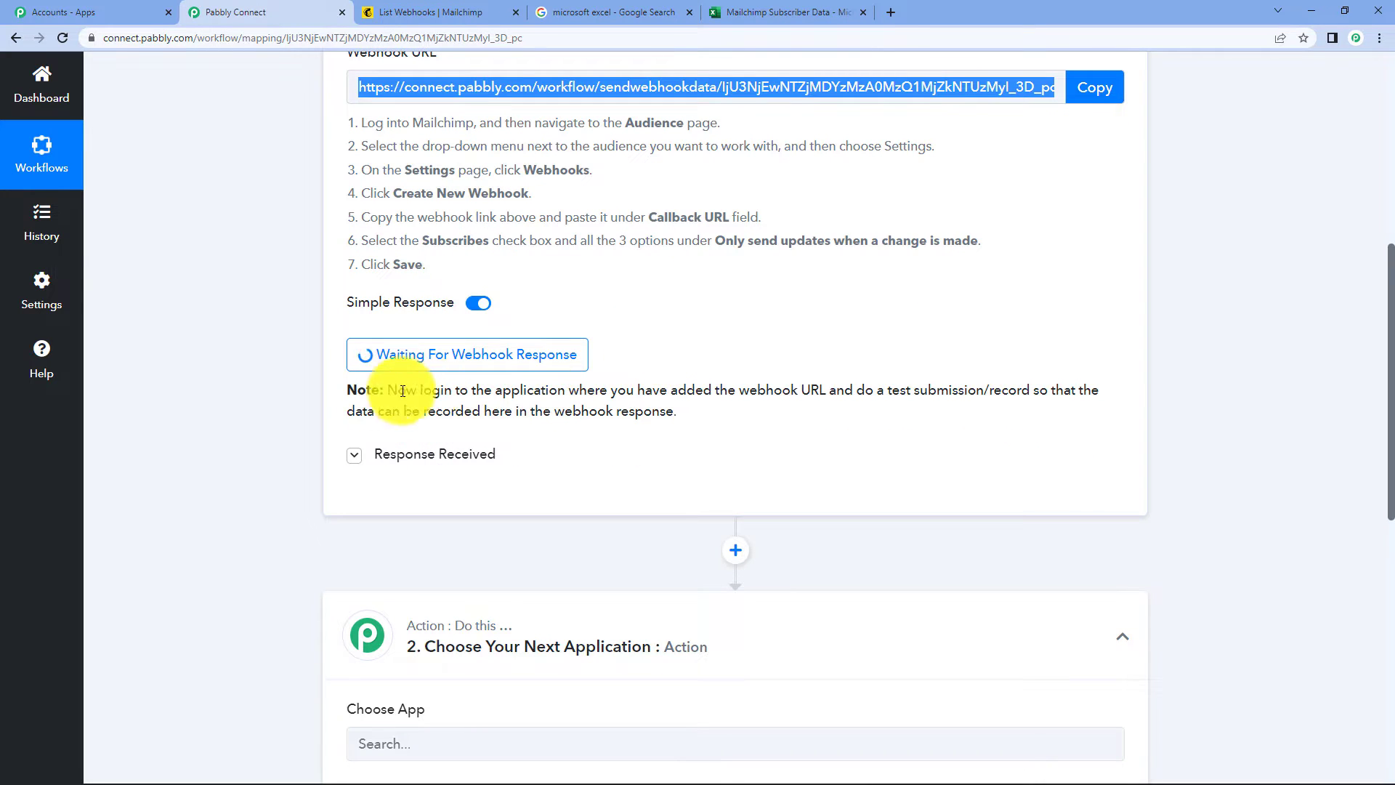
mouse_move(342, 392)
left_mouse_down()
mouse_move(916, 394)
mouse_move(912, 415)
left_mouse_up()
left_click(926, 404)
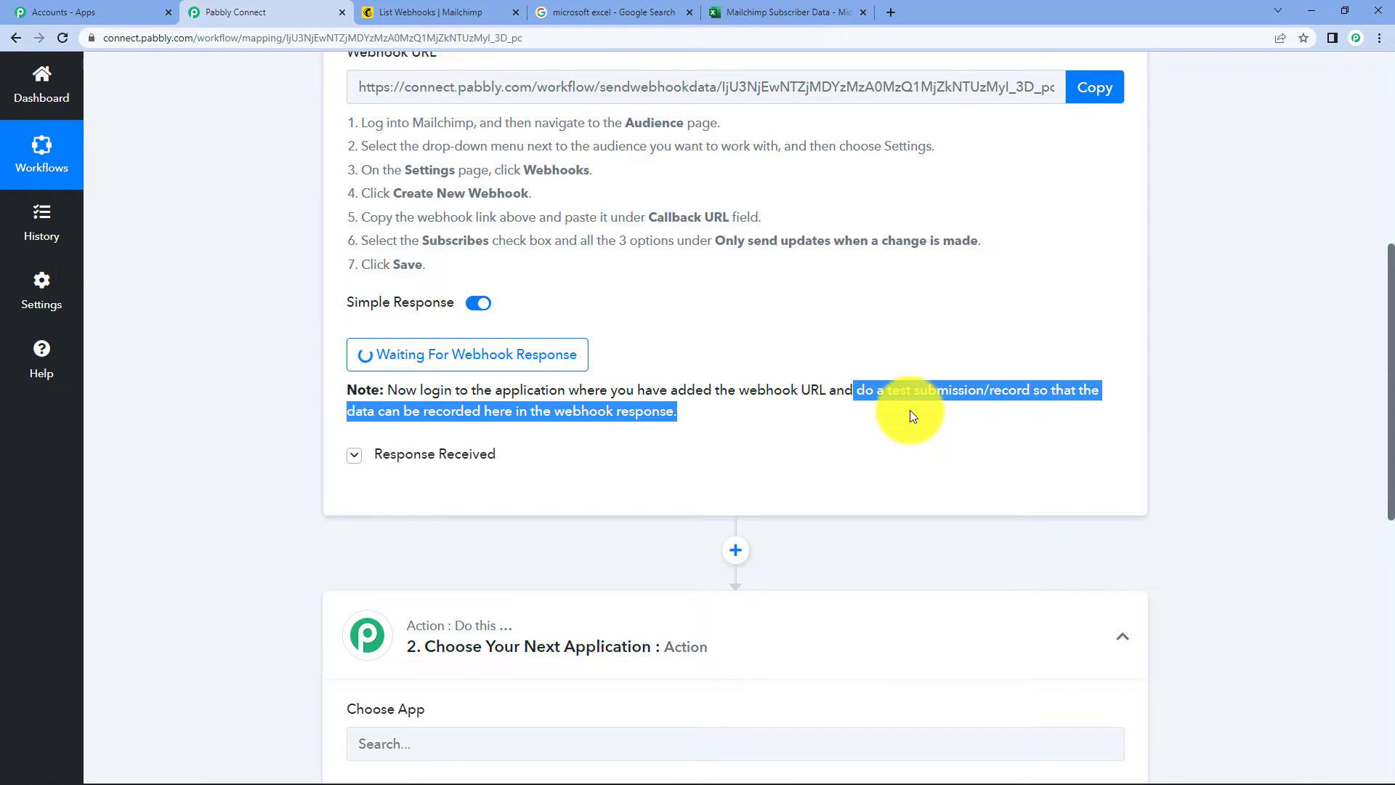
left_click(756, 428)
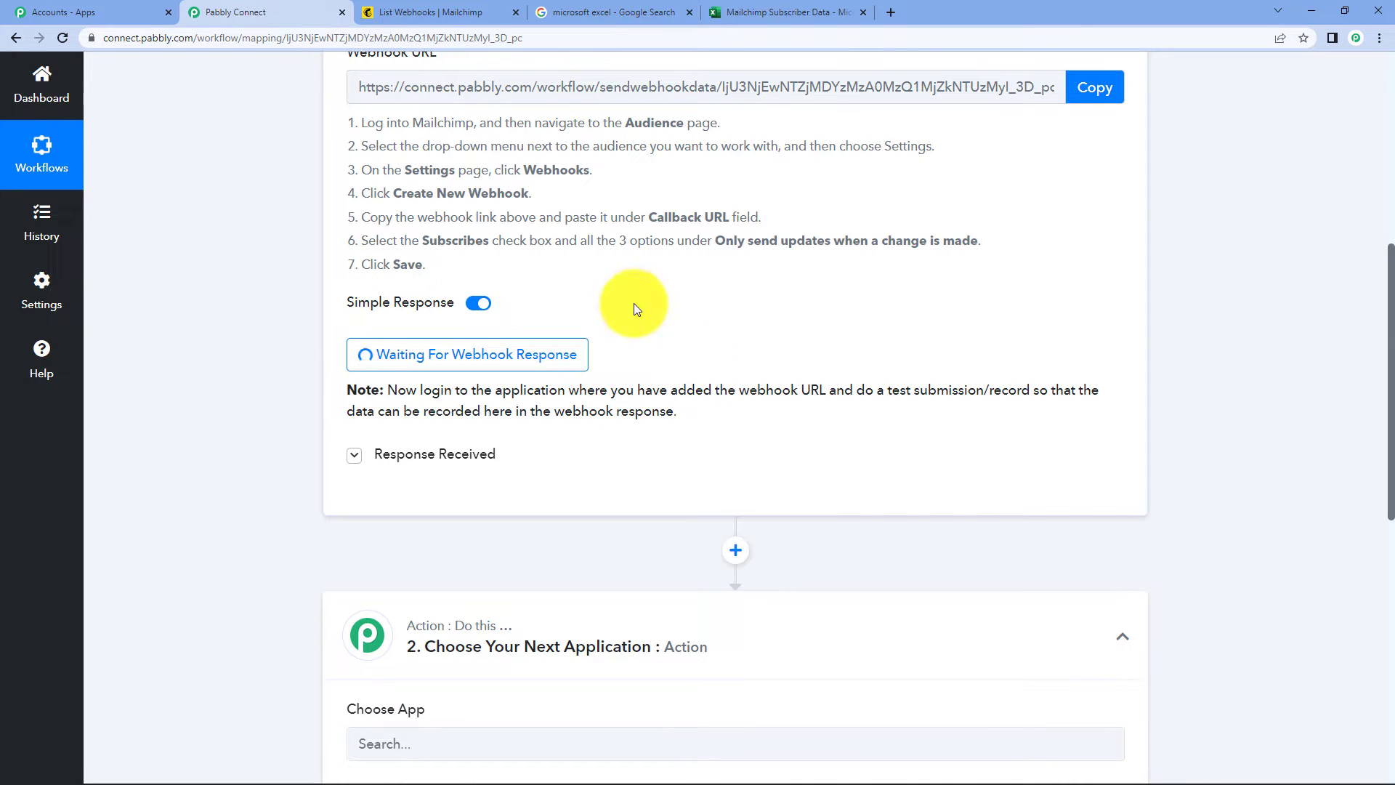
left_click(388, 6)
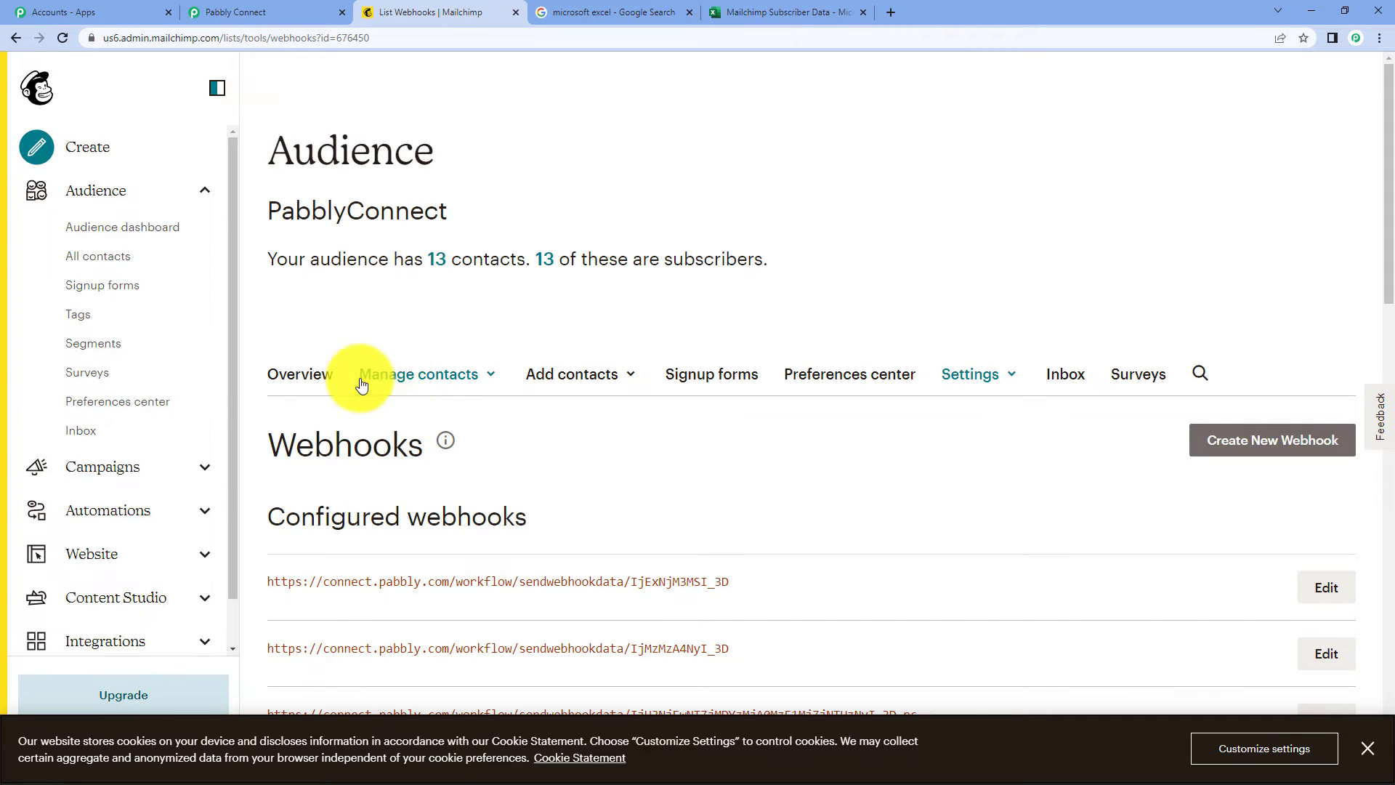
- Open the Add a subscriber form from the audience's All contacts page
left_click(119, 260)
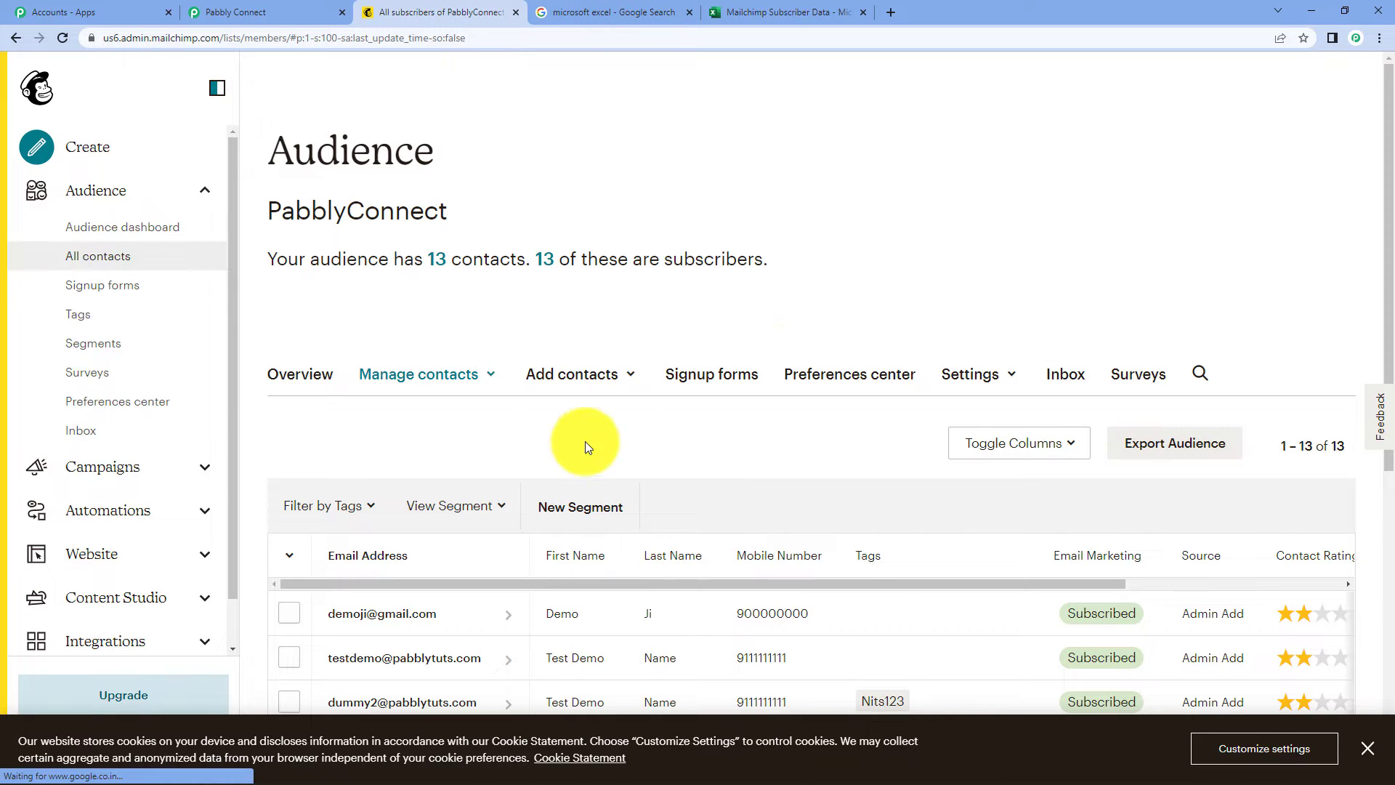
scroll(779, 359, "down", 1)
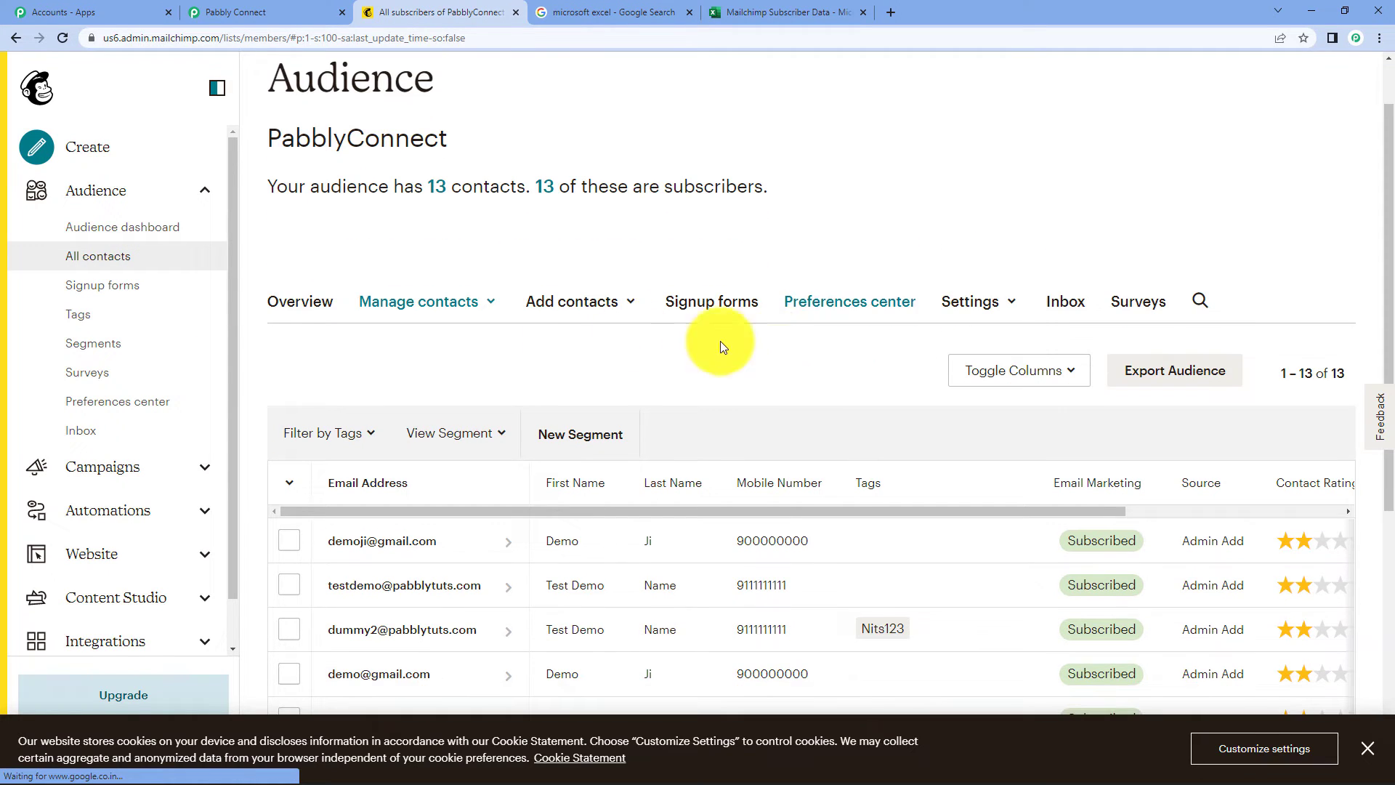
left_click(561, 312)
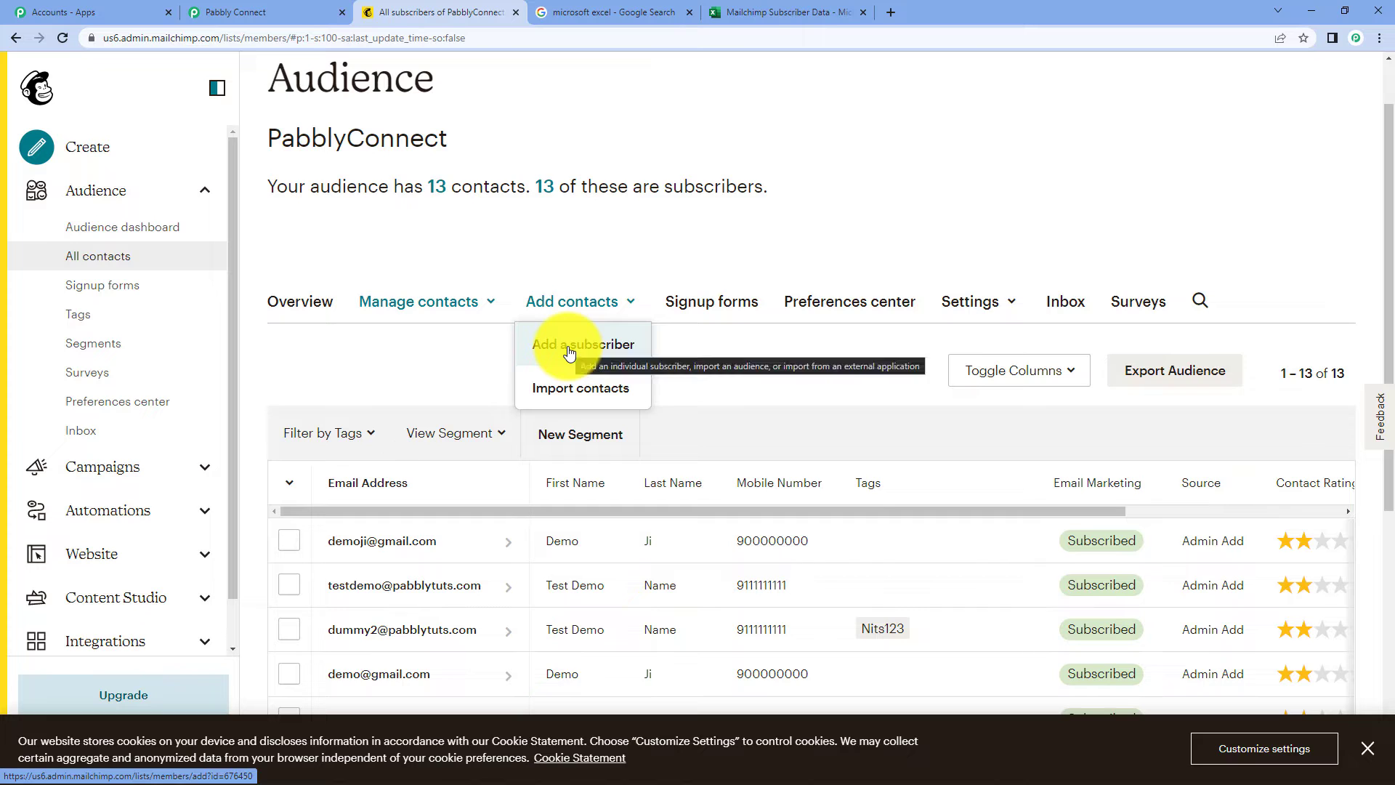
left_click(570, 347)
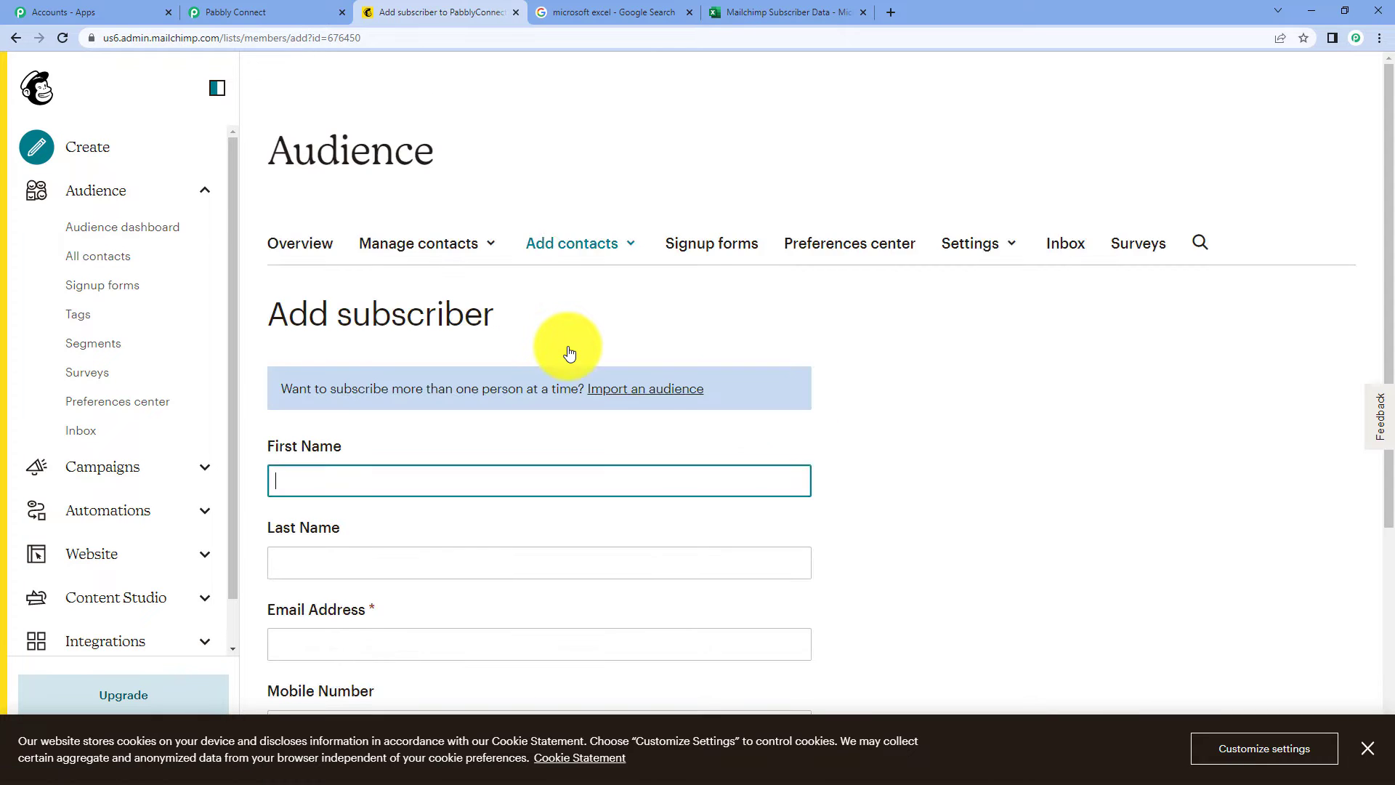
scroll(813, 420, "down", 3)
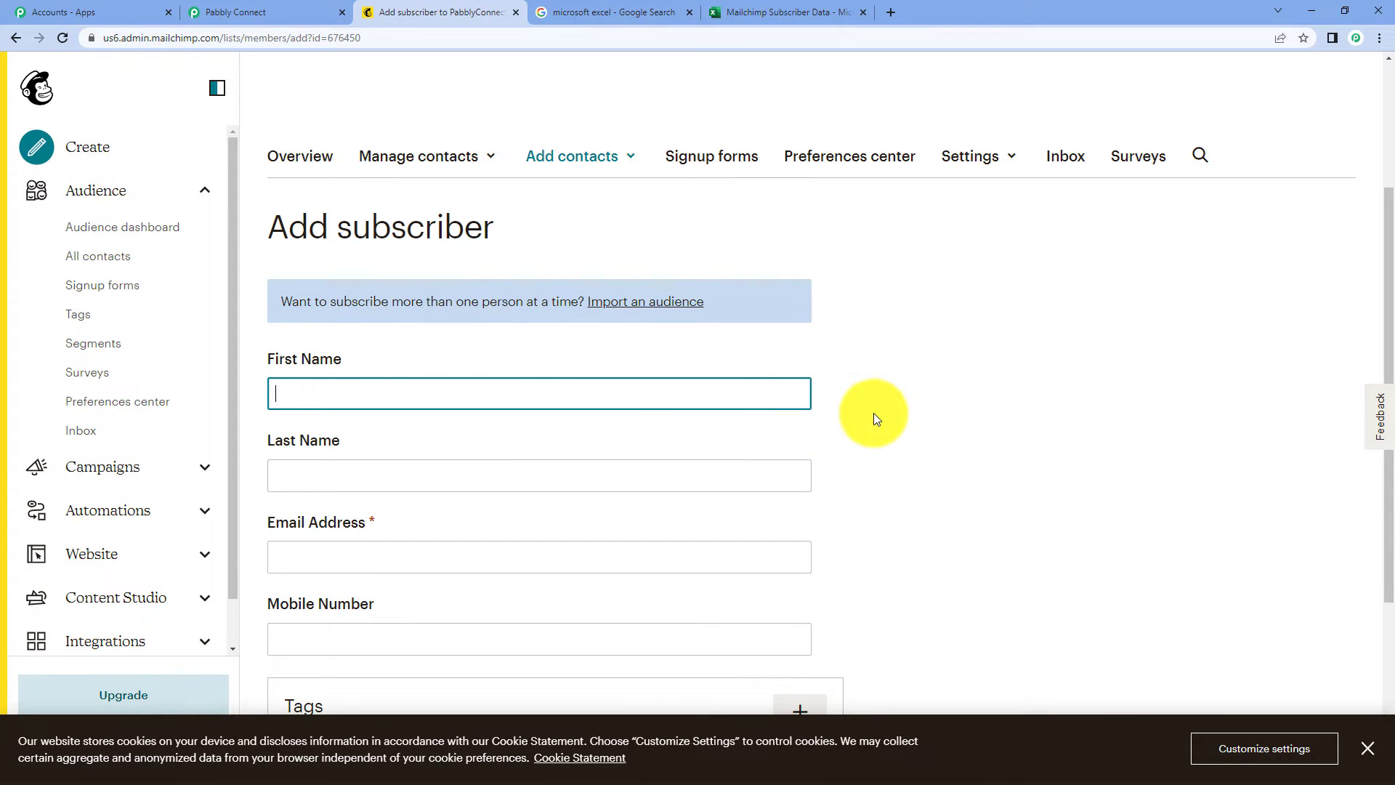
scroll(874, 413, "down", 2)
type("d")
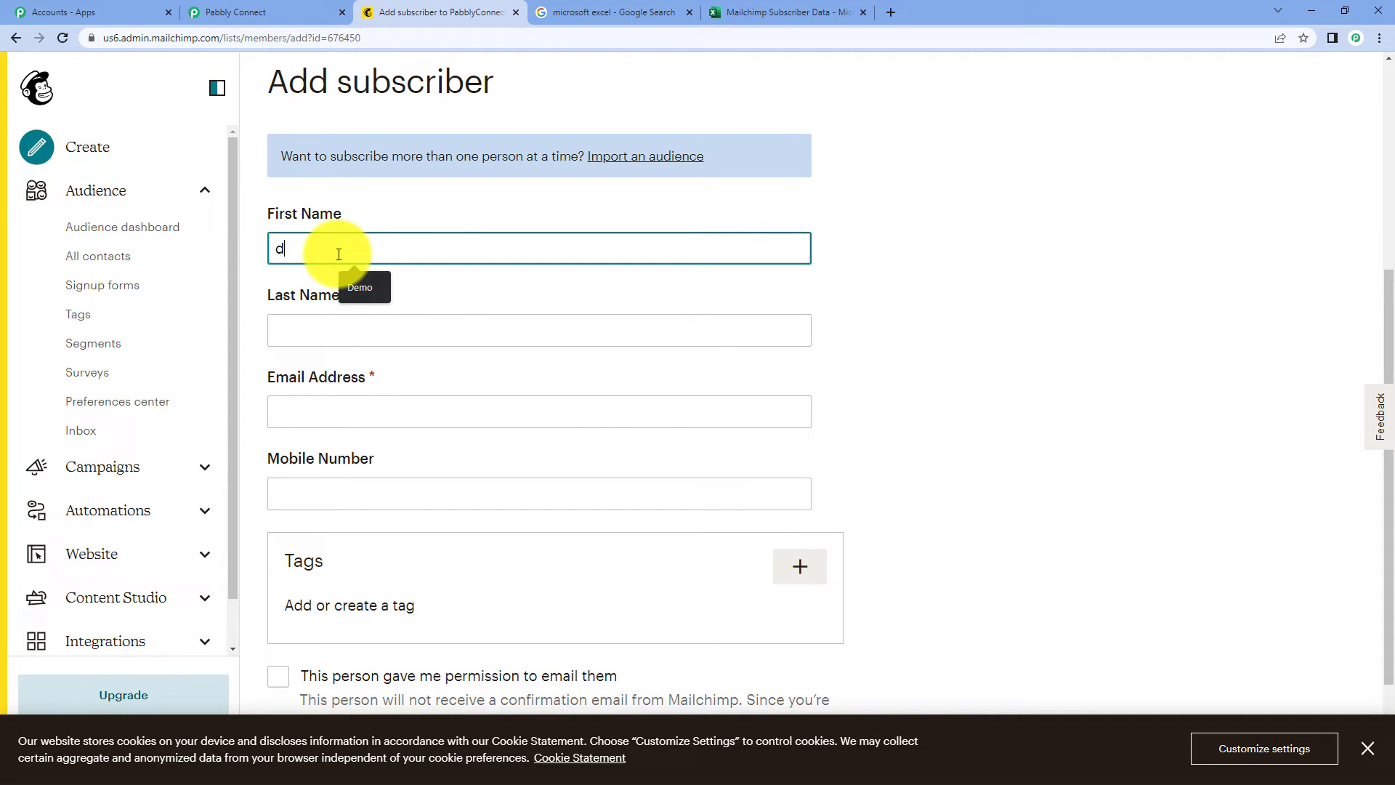
- Enter the test subscriber's first name and mobile number, tick both permission boxes, and subscribe
key("BackSpace")
type("du")
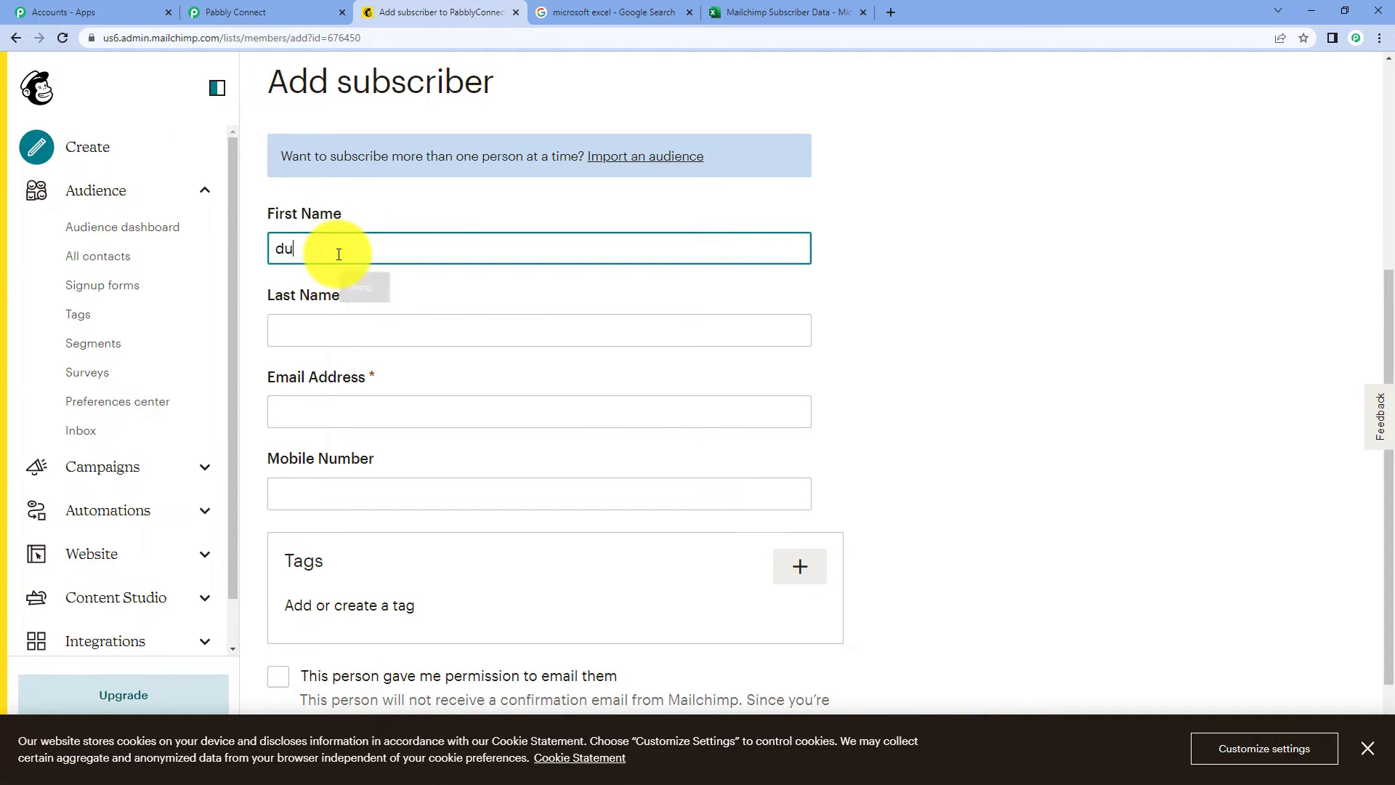
type("mmy")
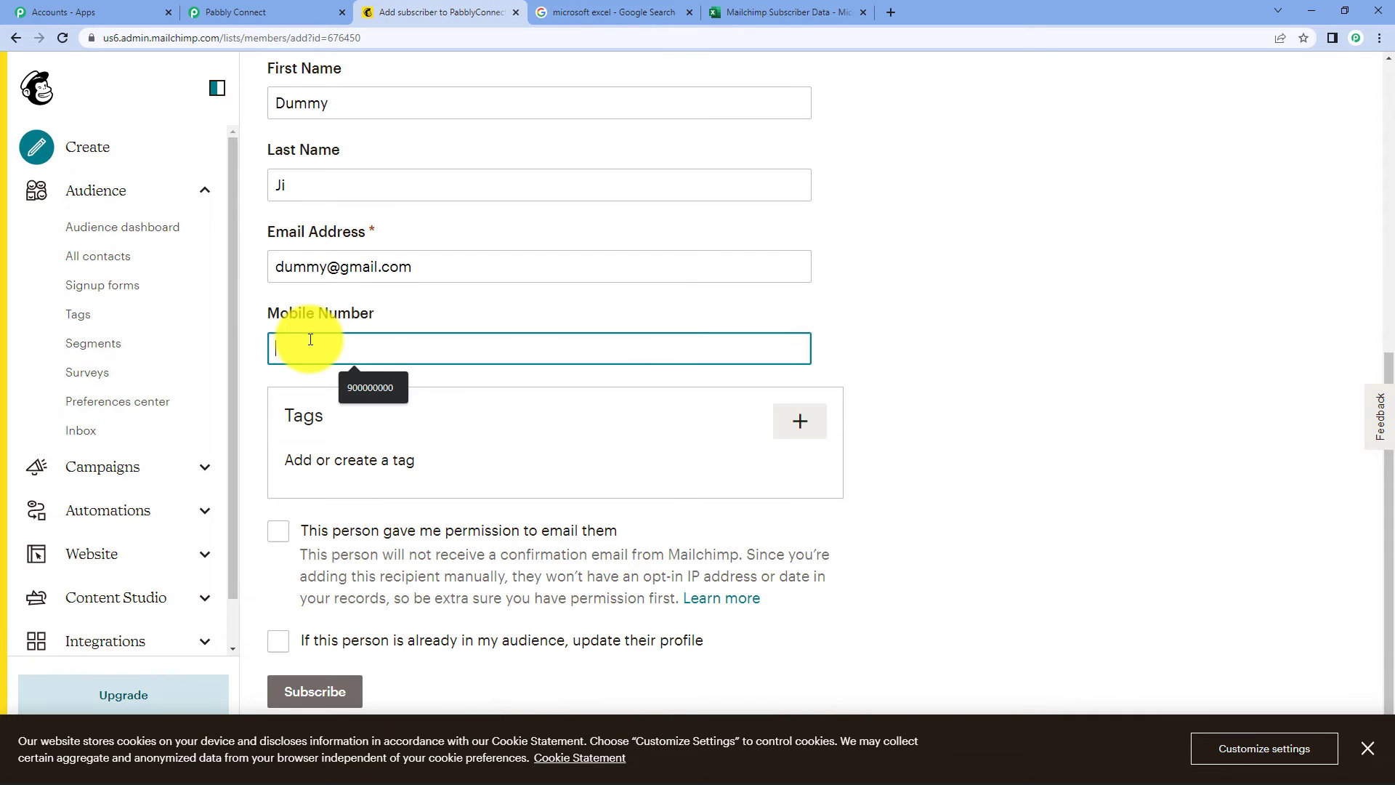
left_click(371, 388)
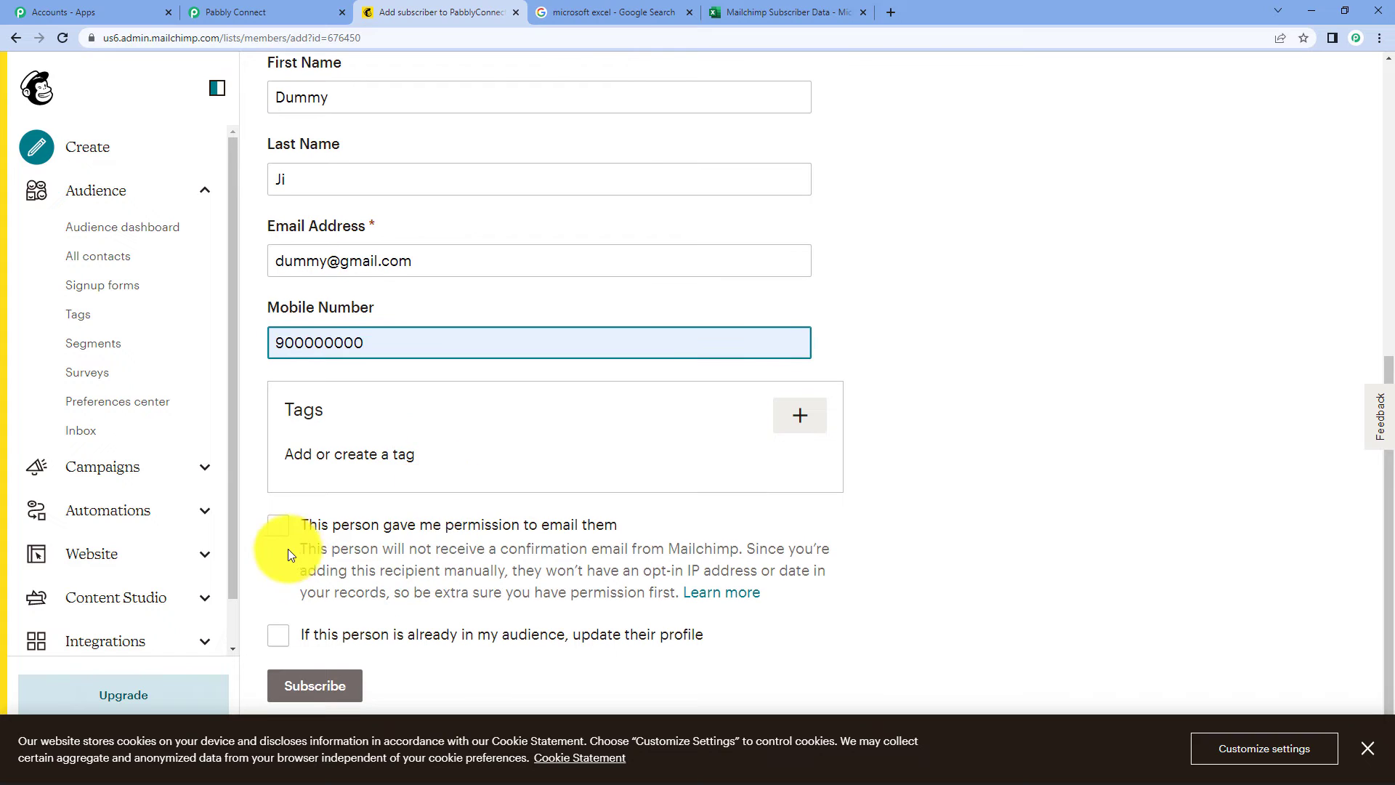
left_click(278, 525)
left_click(278, 635)
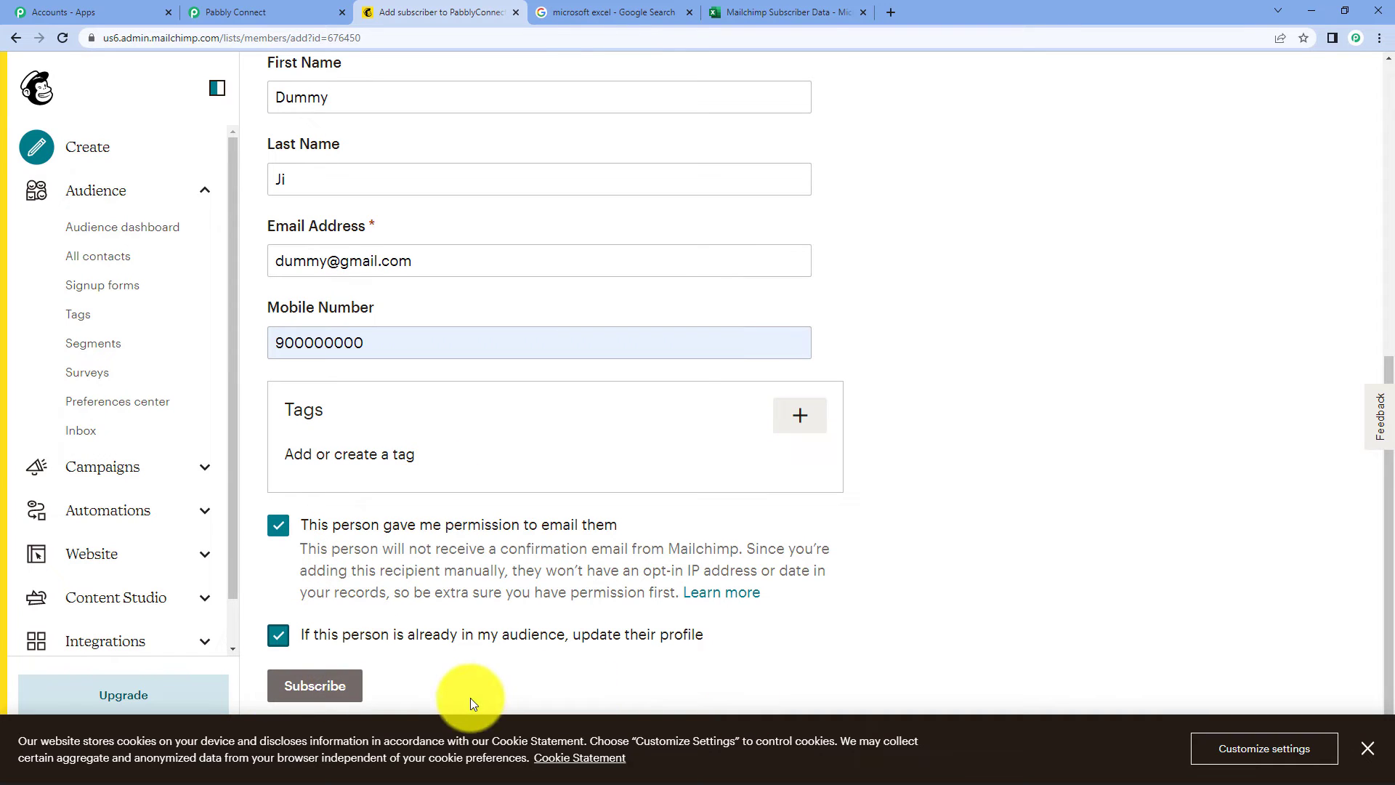
left_click(328, 686)
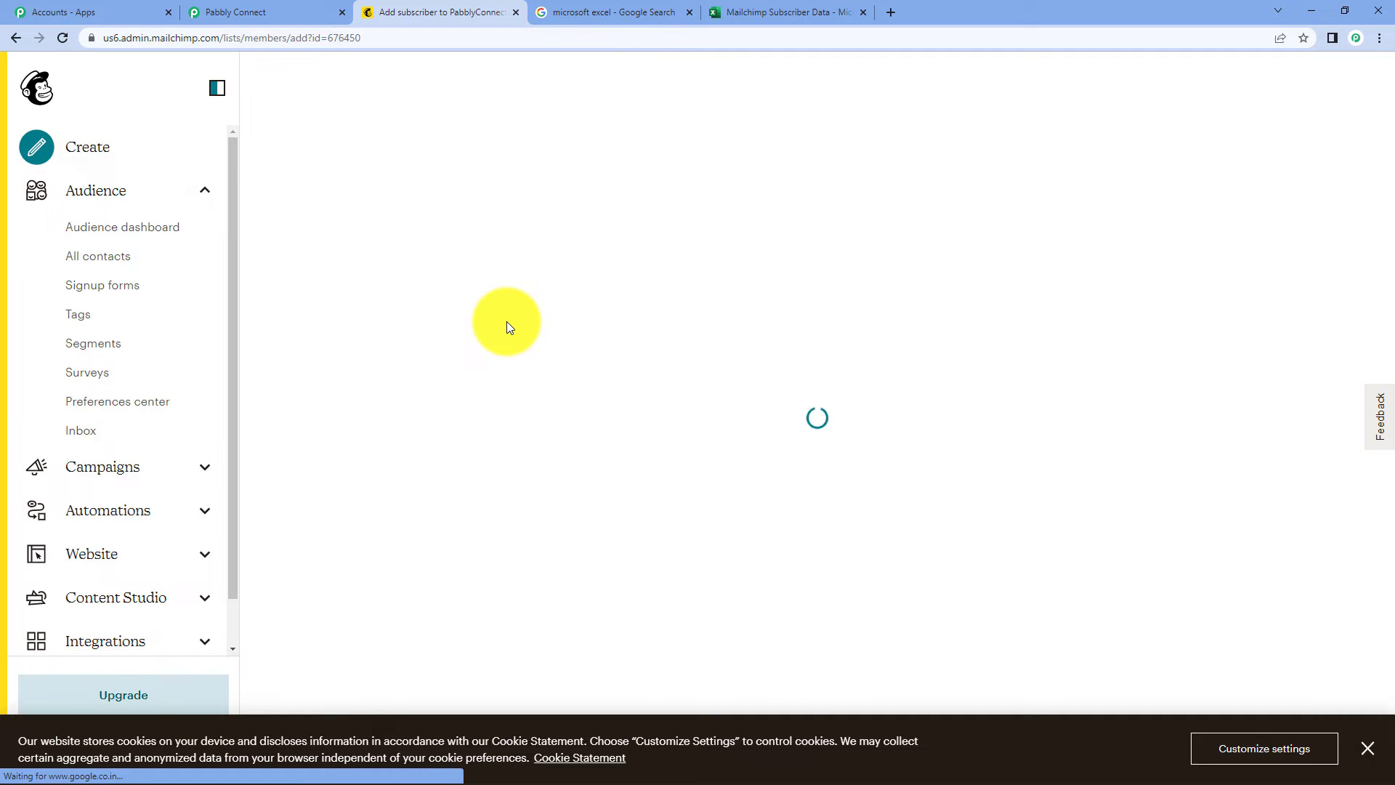
- Check the profile-updated confirmation, then go back to Pabbly Connect
left_click_drag(285, 108, 628, 109)
left_click(641, 171)
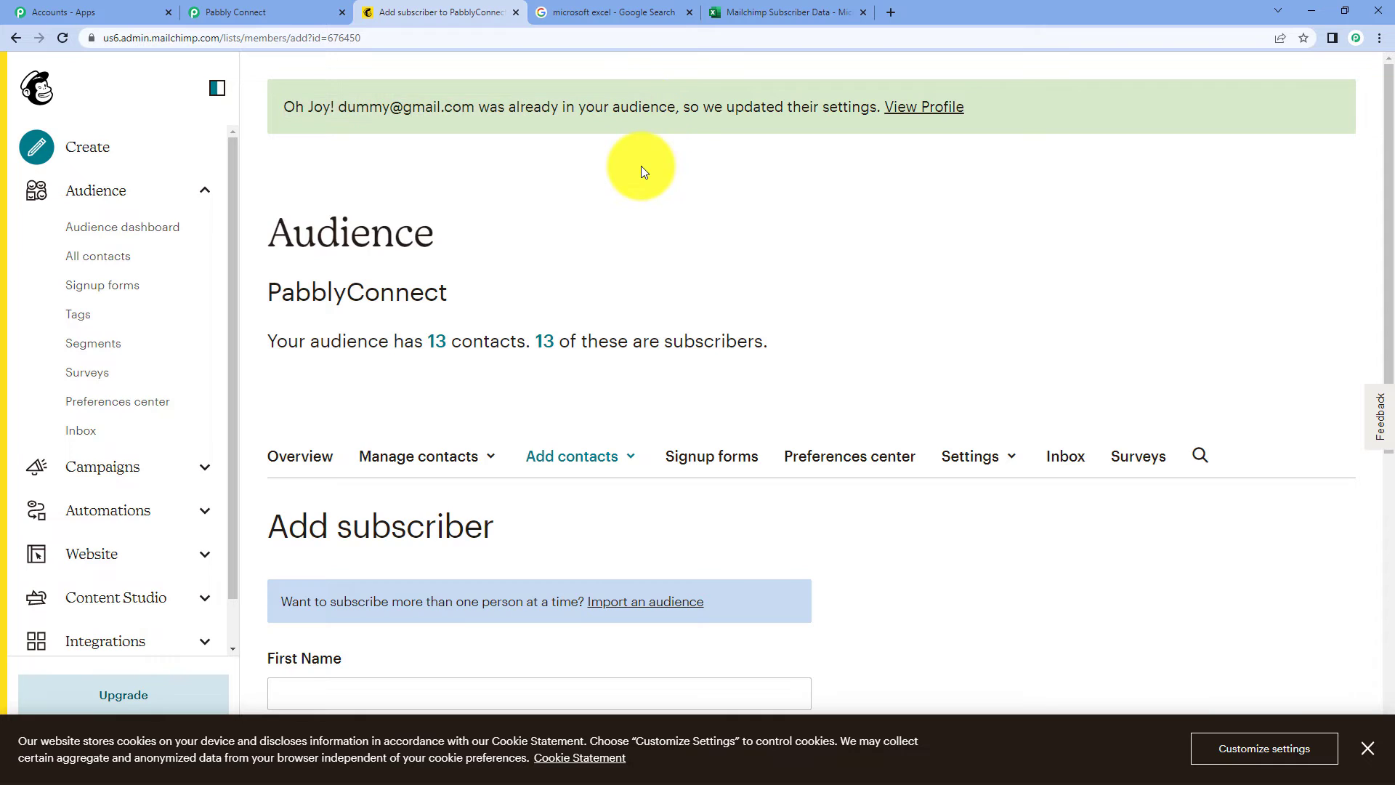
left_click(283, 7)
- Review the captured subscriber's e-mail and mobile values, scrolling down to the action step
scroll(951, 352, "down", 3)
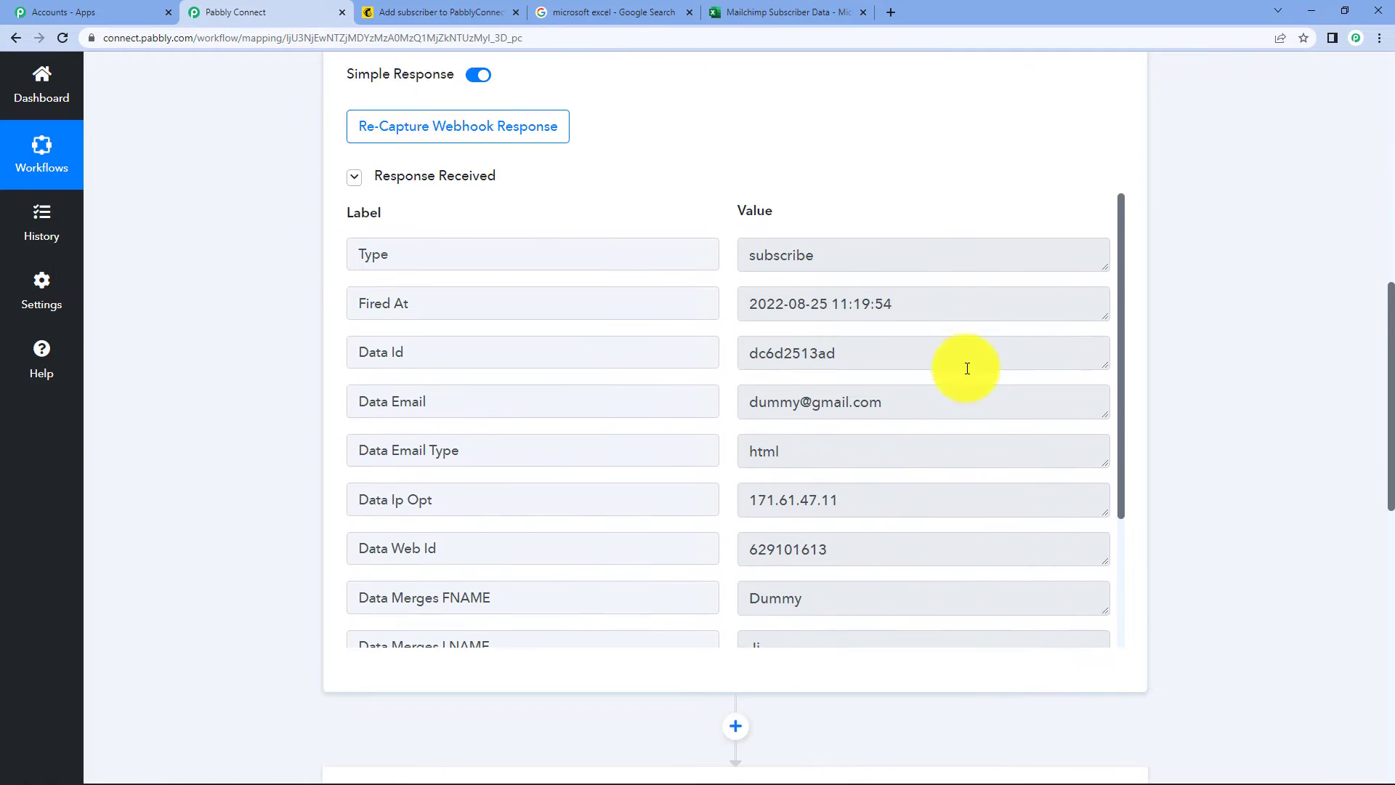
scroll(966, 367, "down", 2)
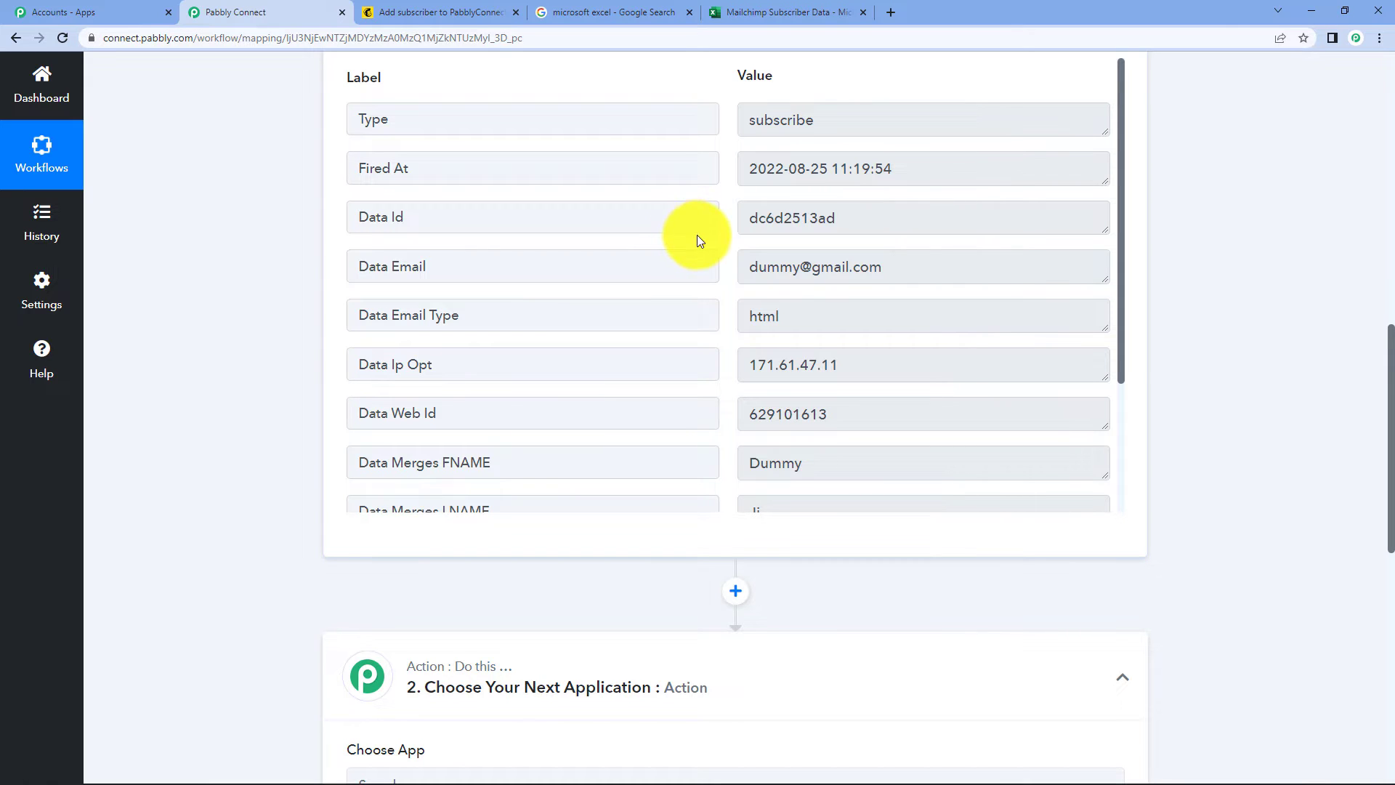
left_click_drag(743, 269, 864, 275)
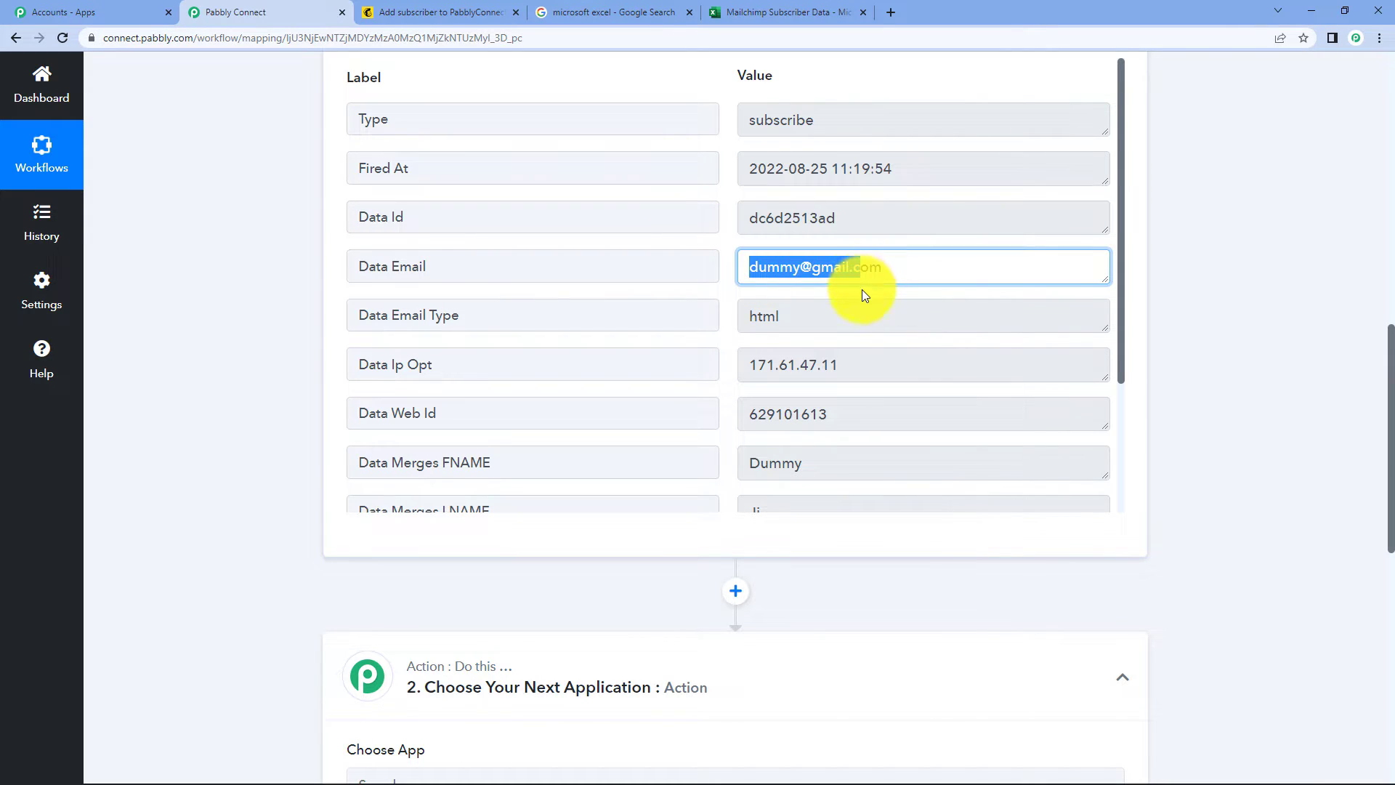
left_click(862, 291)
scroll(863, 334, "down", 2)
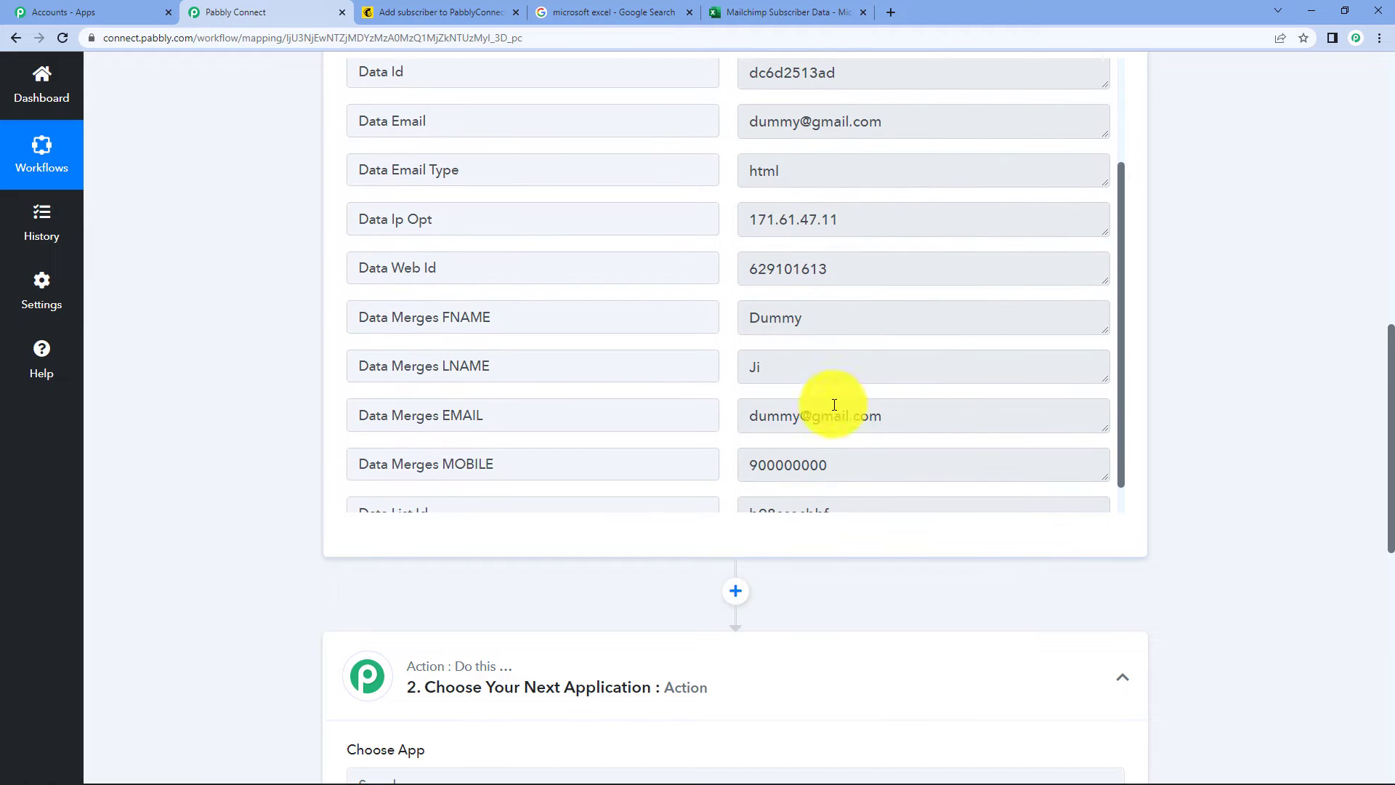
scroll(821, 376, "down", 1)
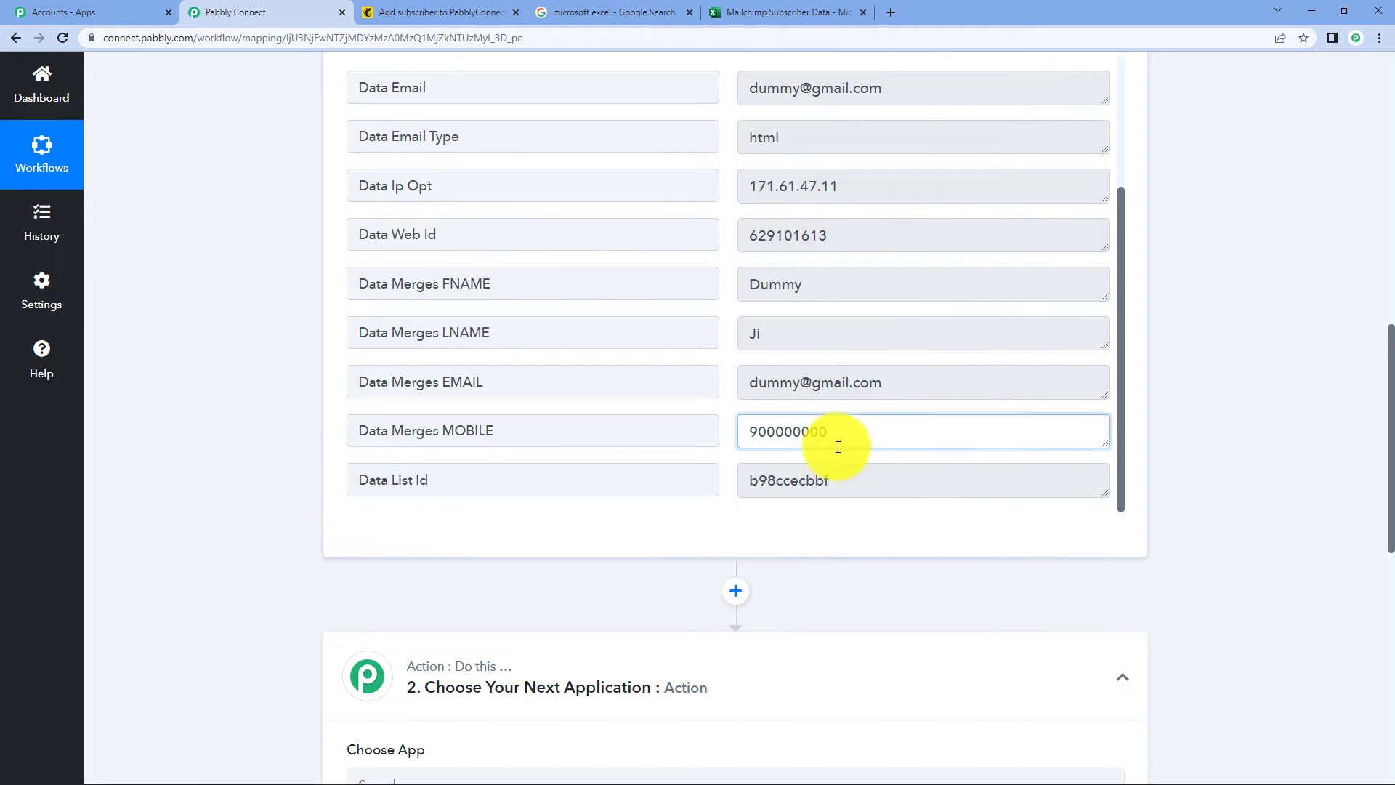
left_click_drag(839, 440, 785, 434)
left_click(1263, 333)
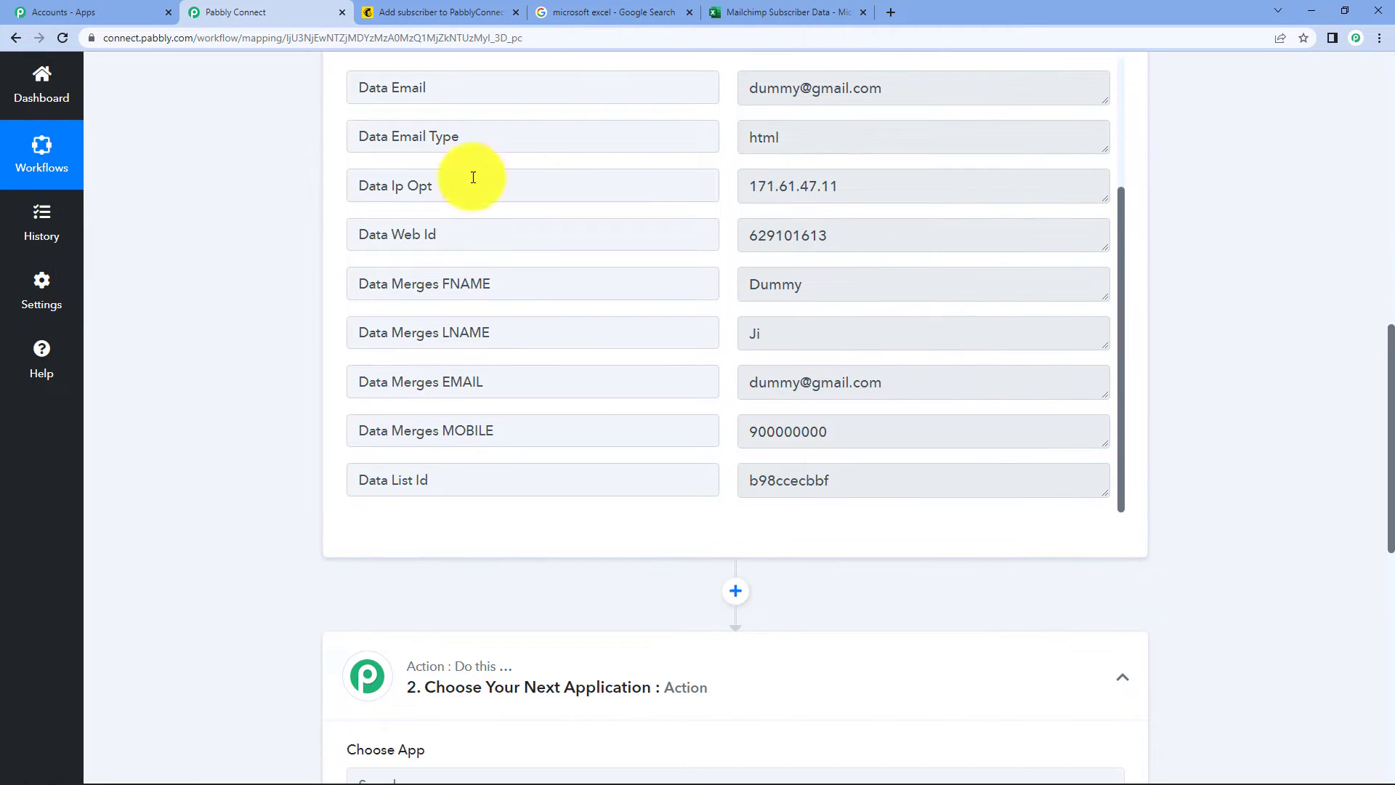
scroll(805, 338, "up", 3)
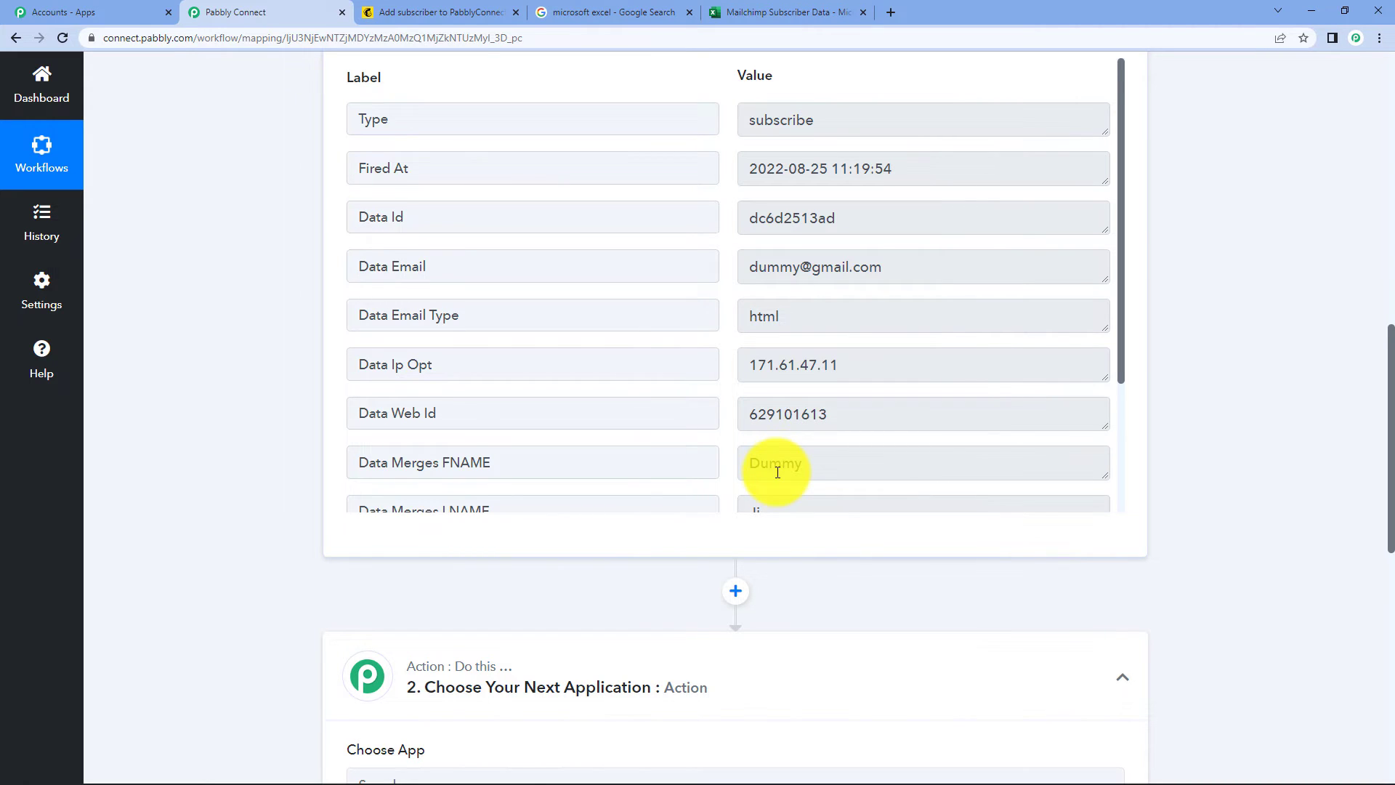
scroll(778, 472, "down", 3)
scroll(553, 502, "down", 3)
- Set the action to Microsoft Excel with the Add Row To Worksheet event
left_click(493, 578)
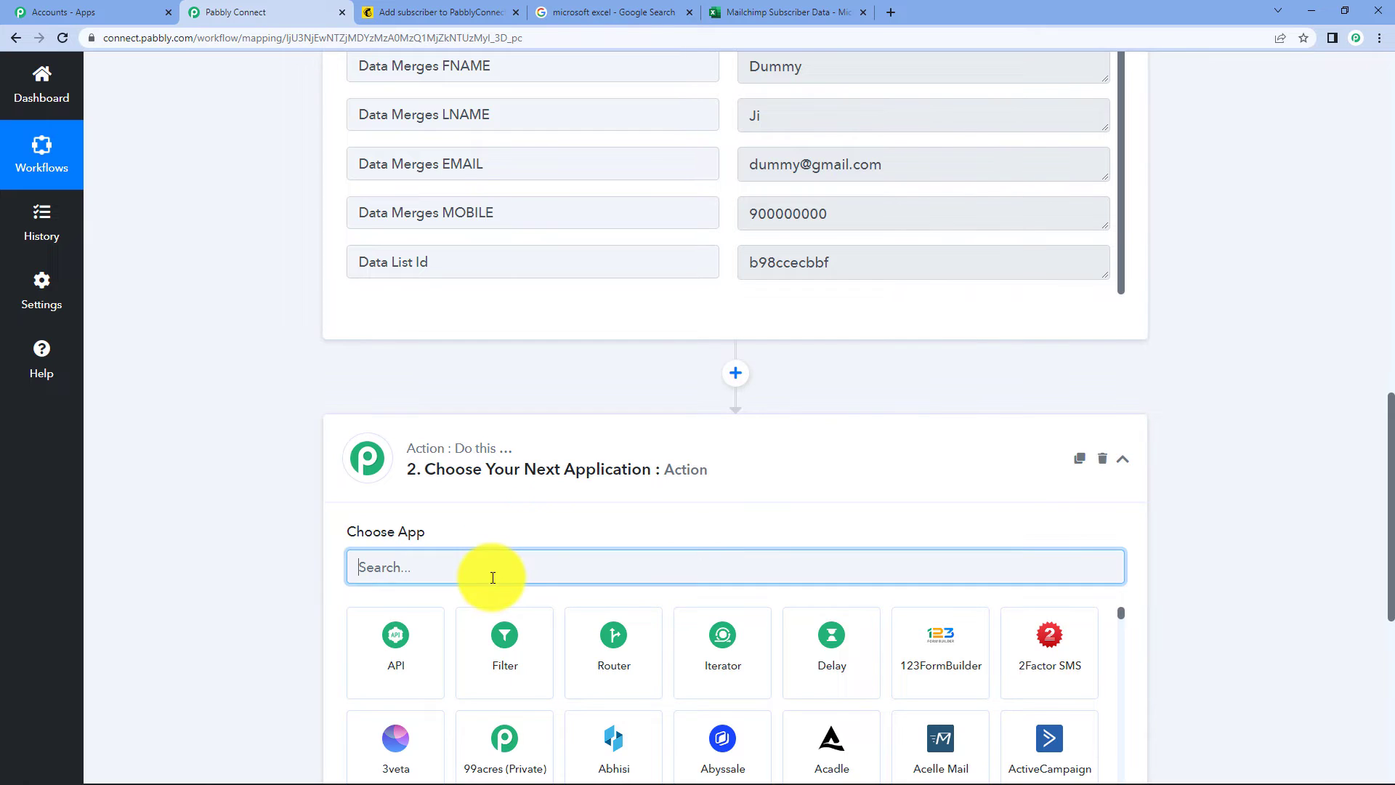
type("micro")
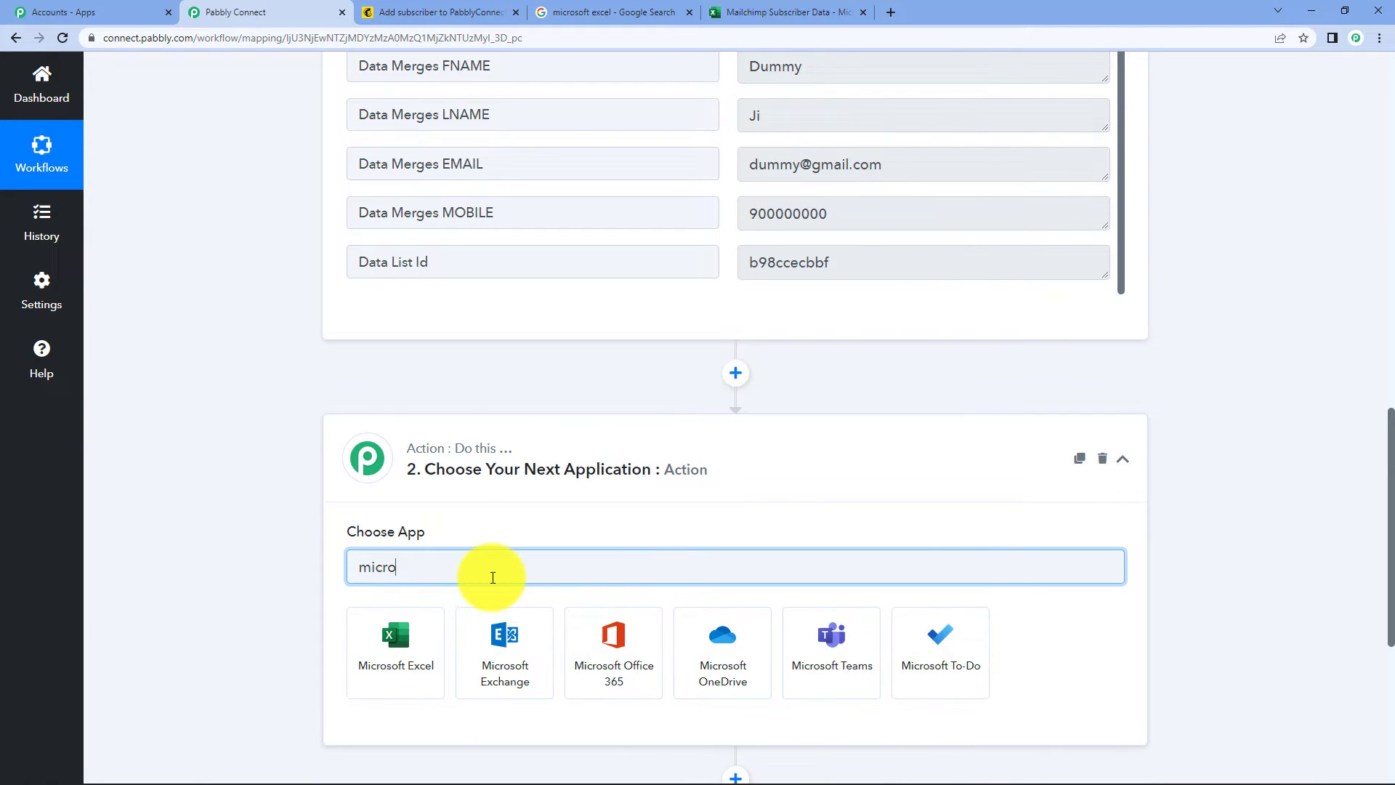
left_click(396, 632)
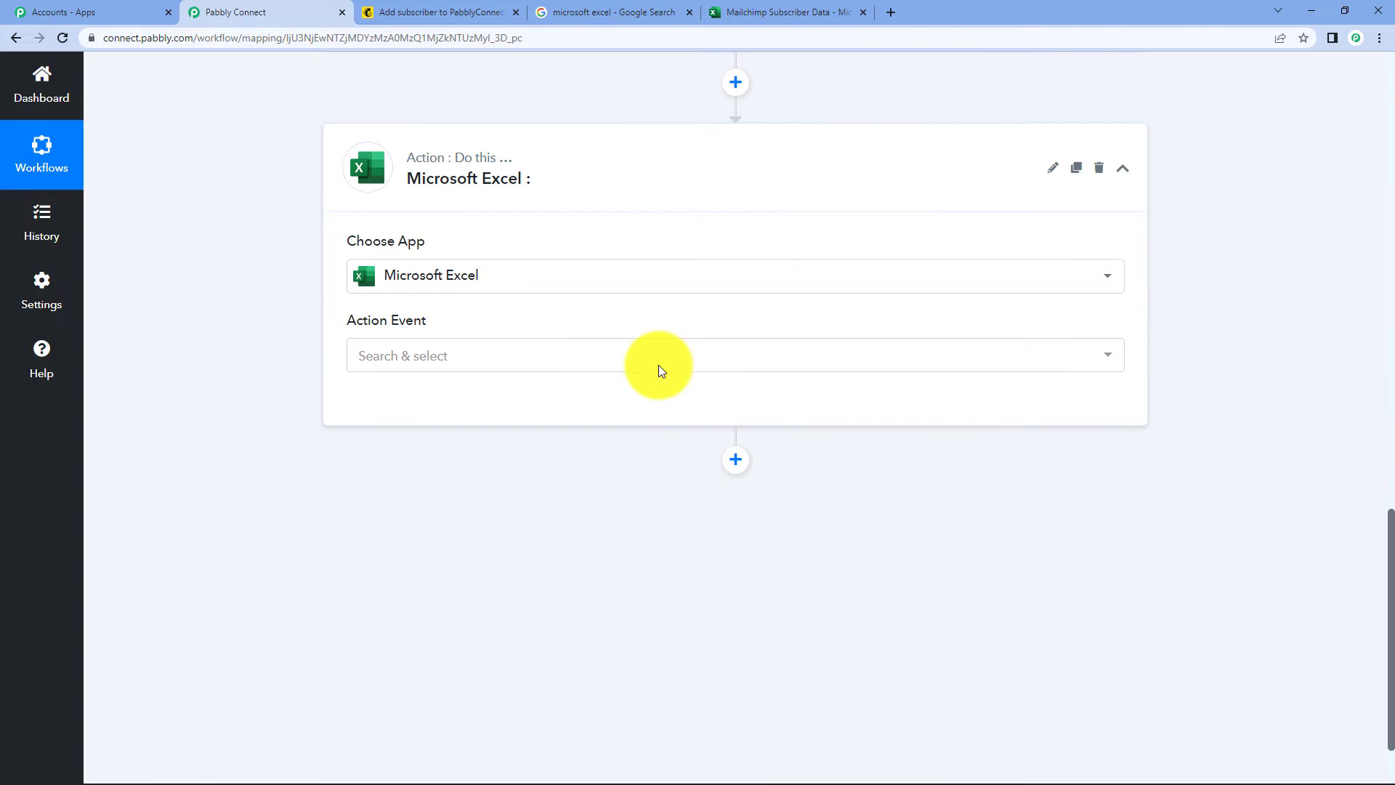
left_click(479, 378)
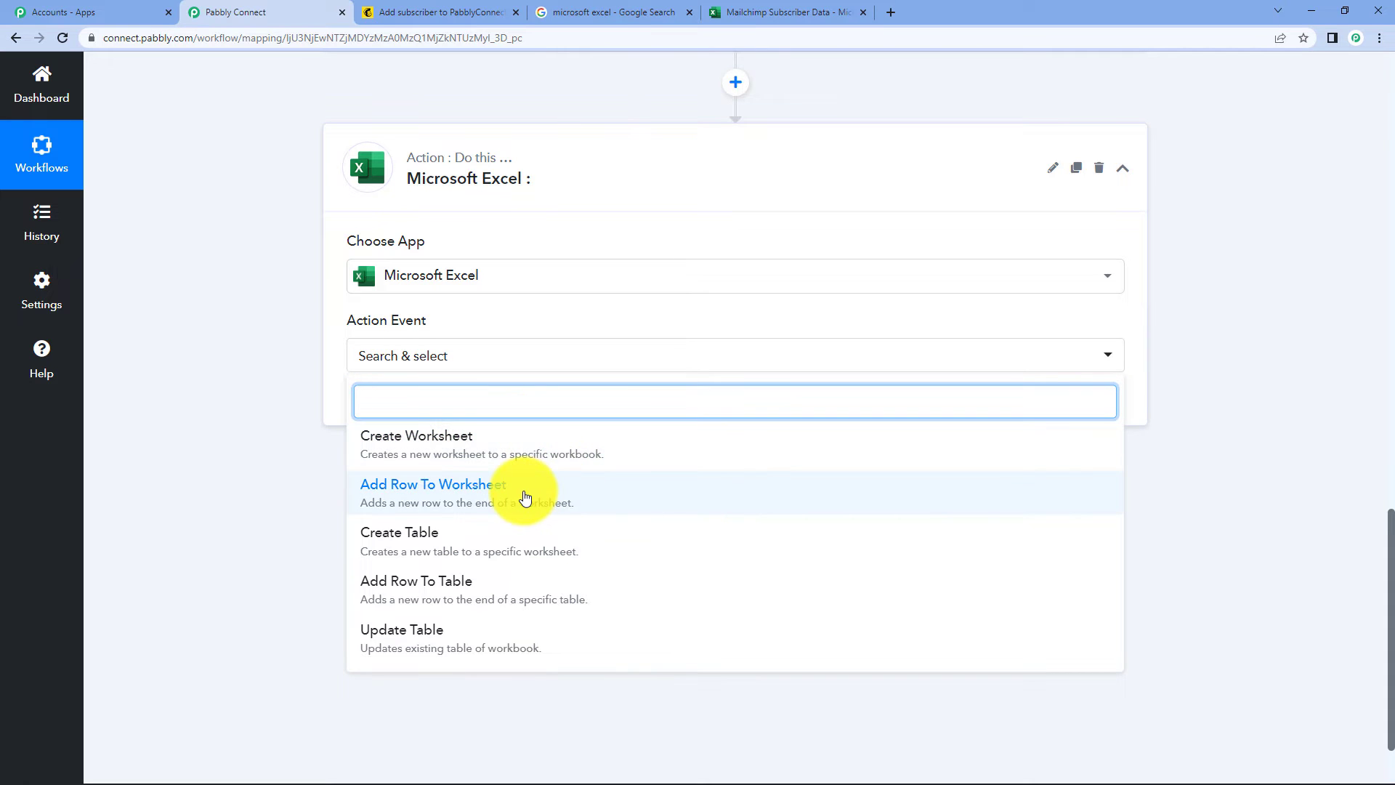
left_click(522, 496)
- Add and authorize a new Microsoft Excel connection for the action
left_click(391, 407)
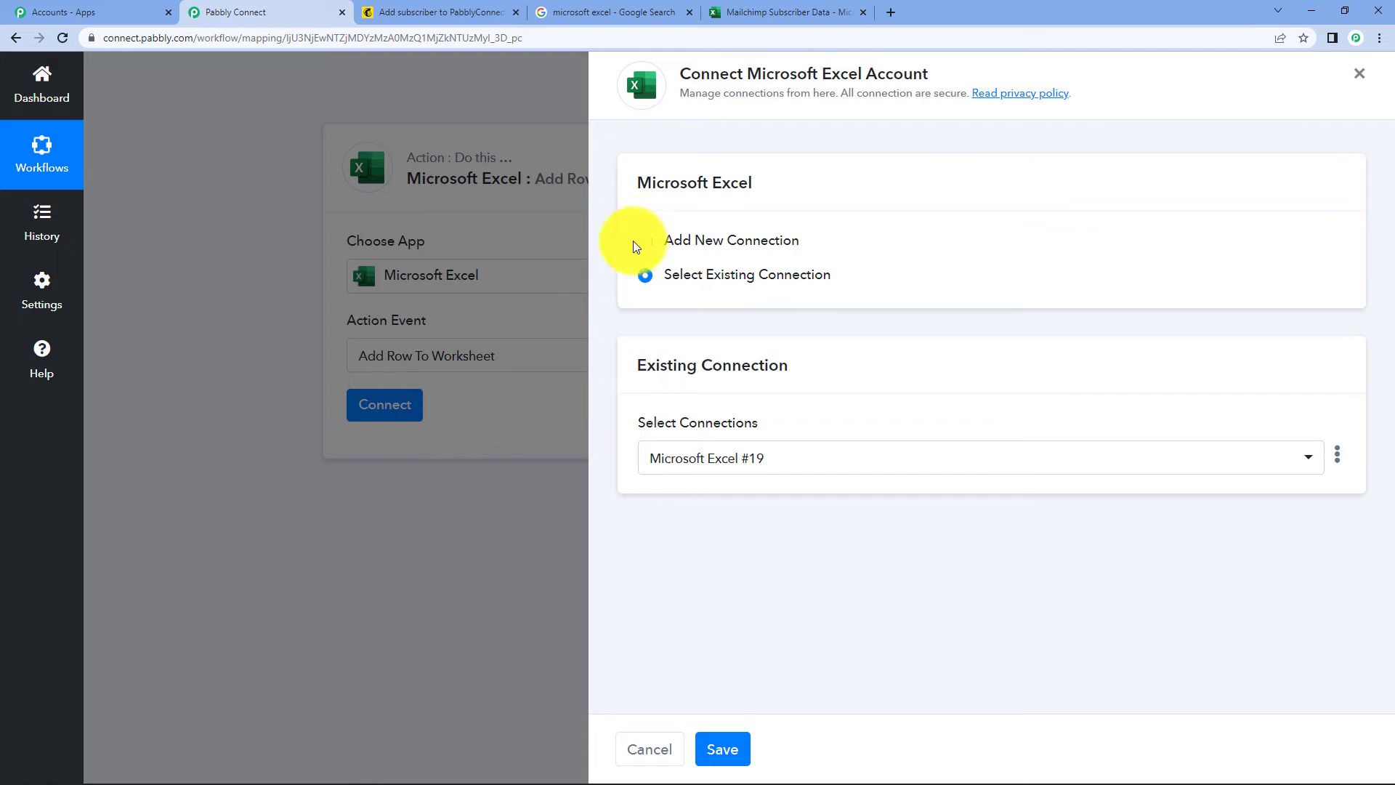
left_click(646, 240)
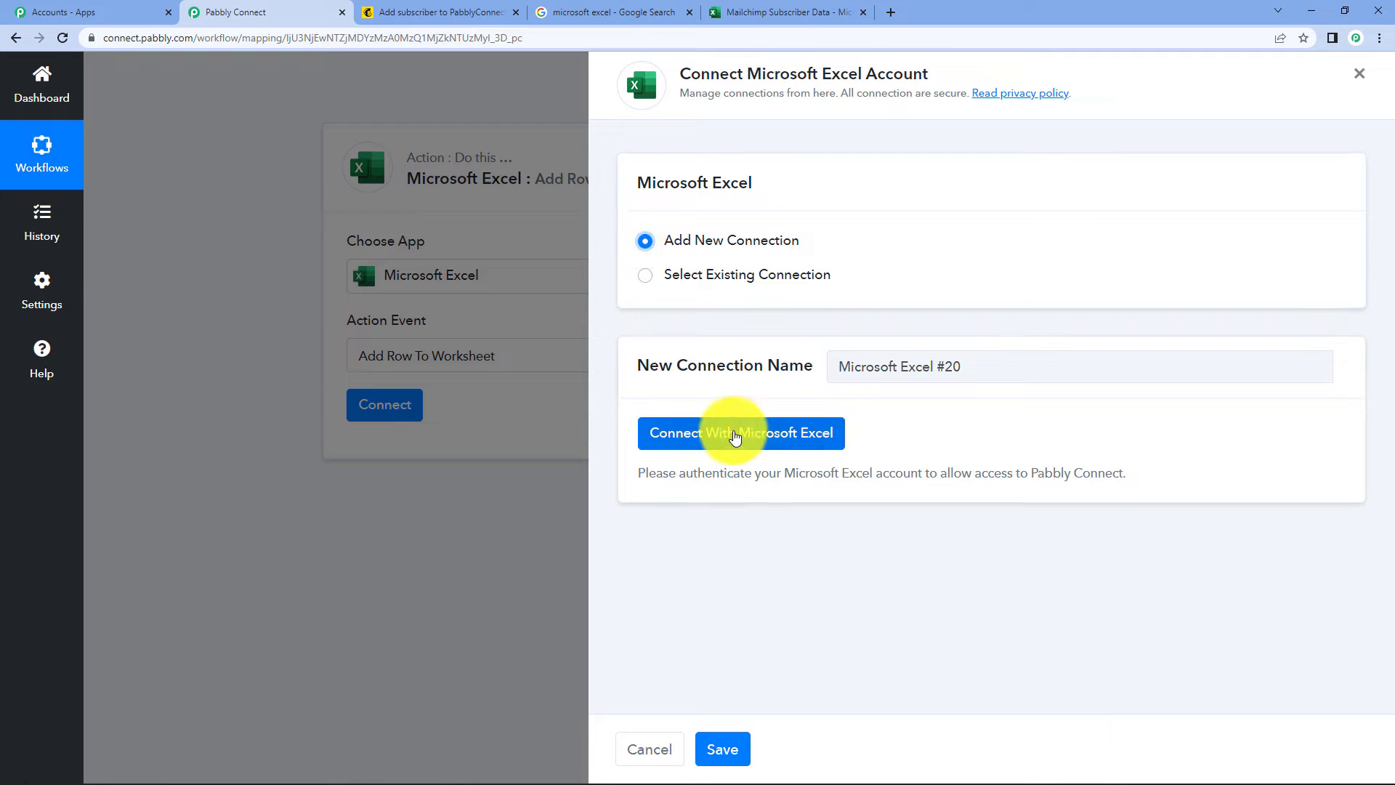
left_click(714, 436)
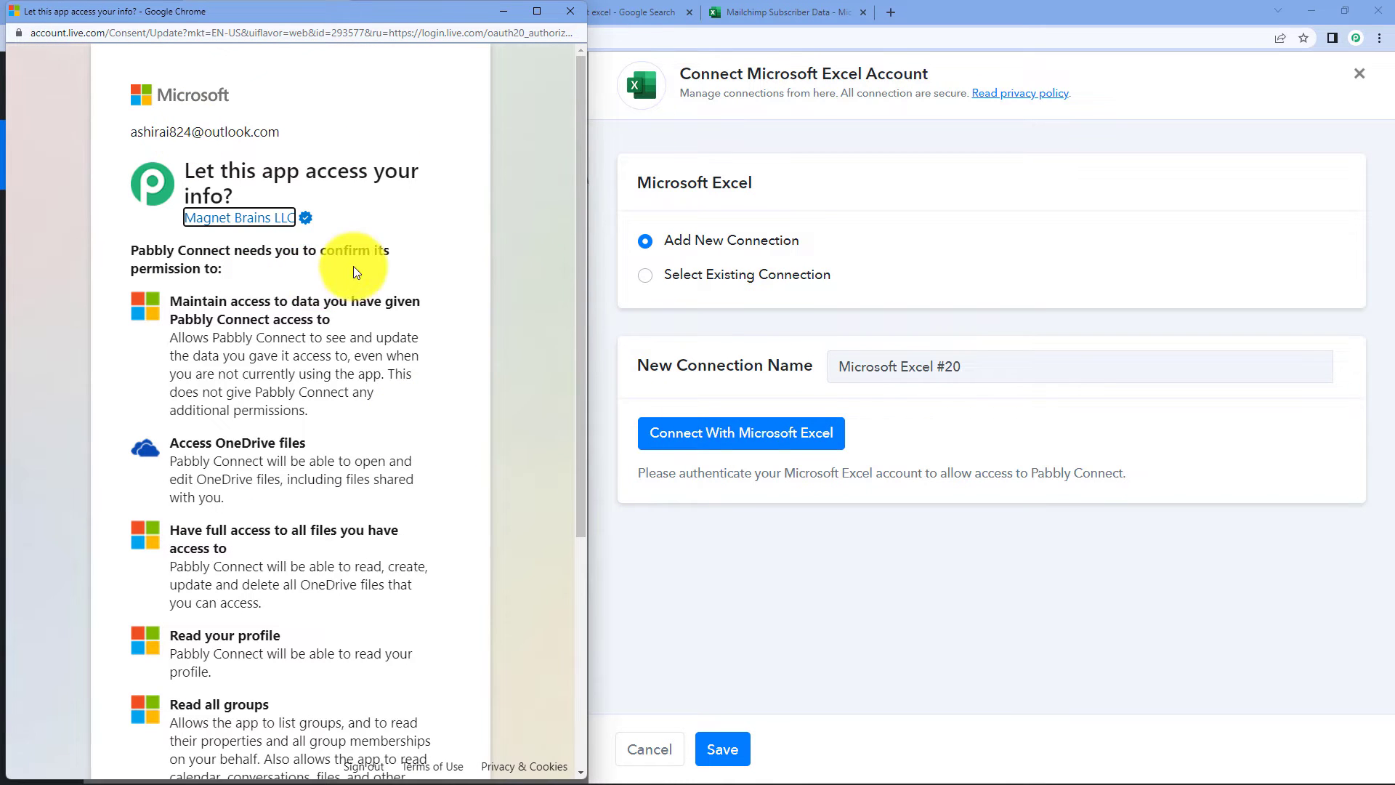
scroll(363, 305, "down", 5)
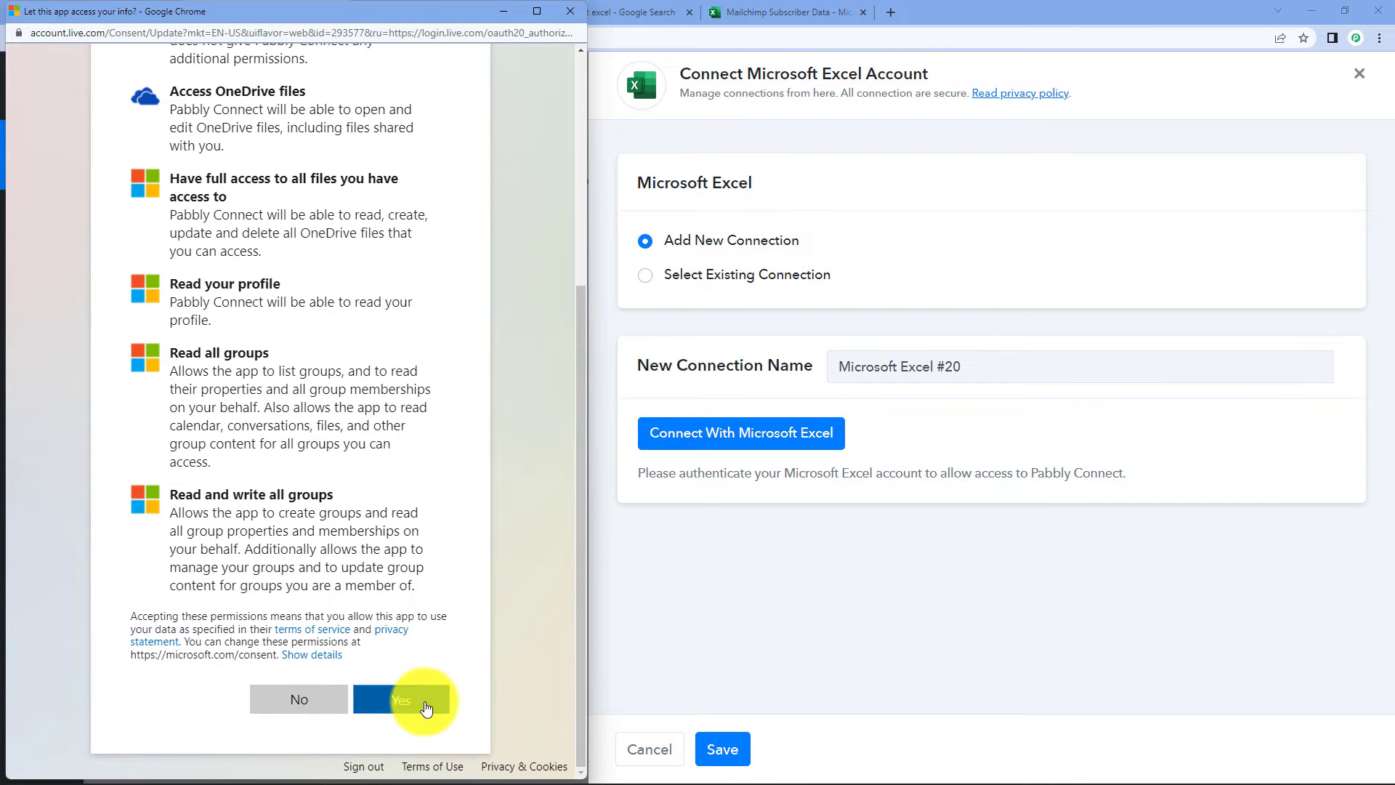
left_click(426, 709)
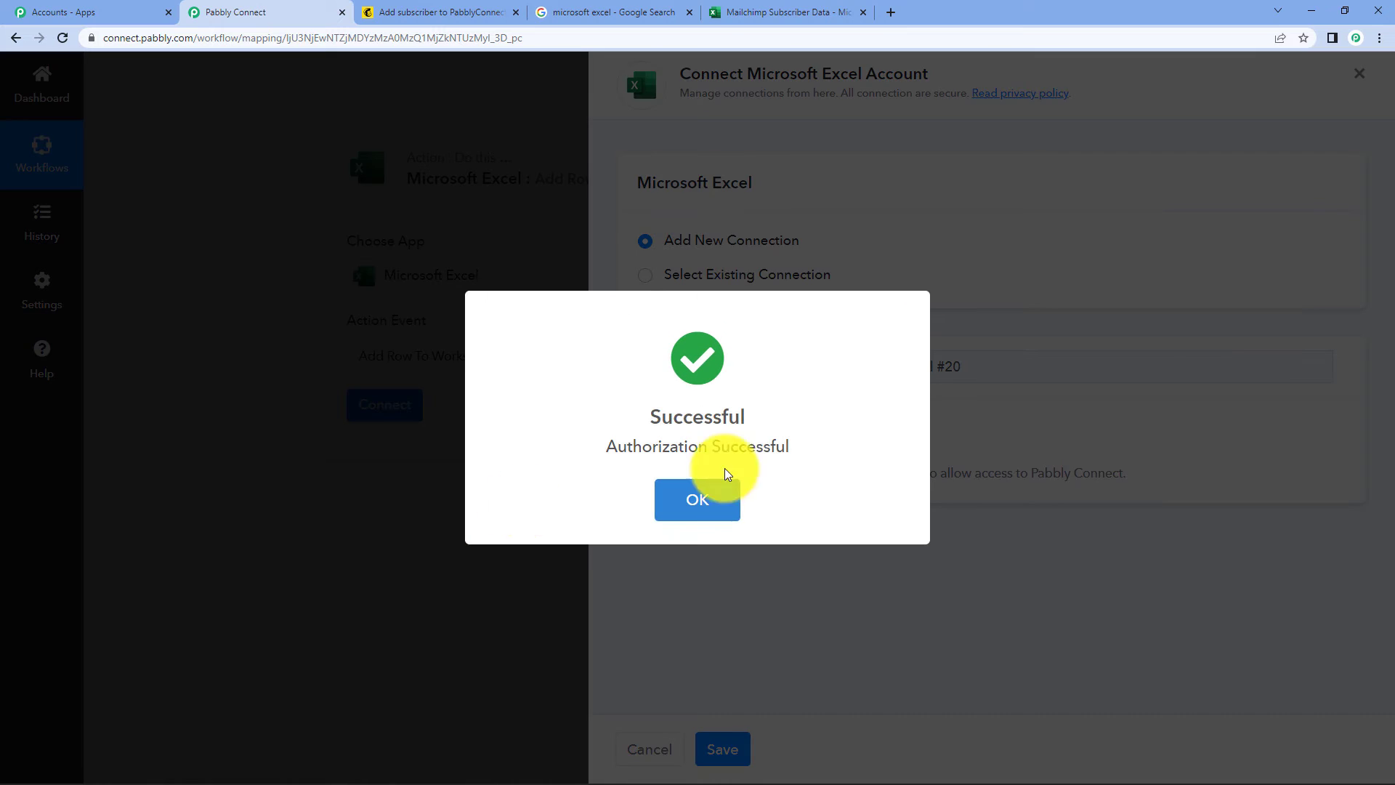
left_click(716, 494)
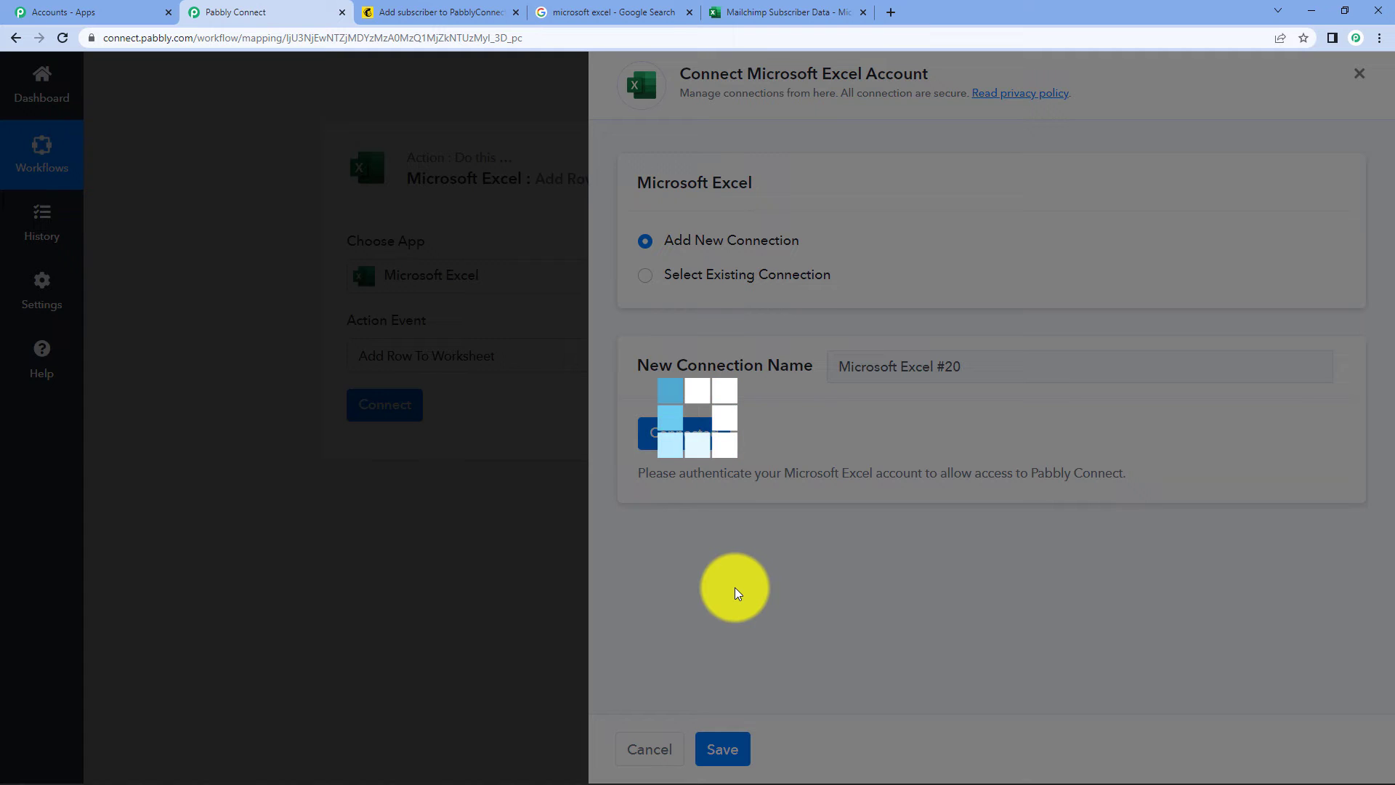
- Check the Mailchimp Subscriber Data spreadsheet, then return to the workflow
left_click(611, 9)
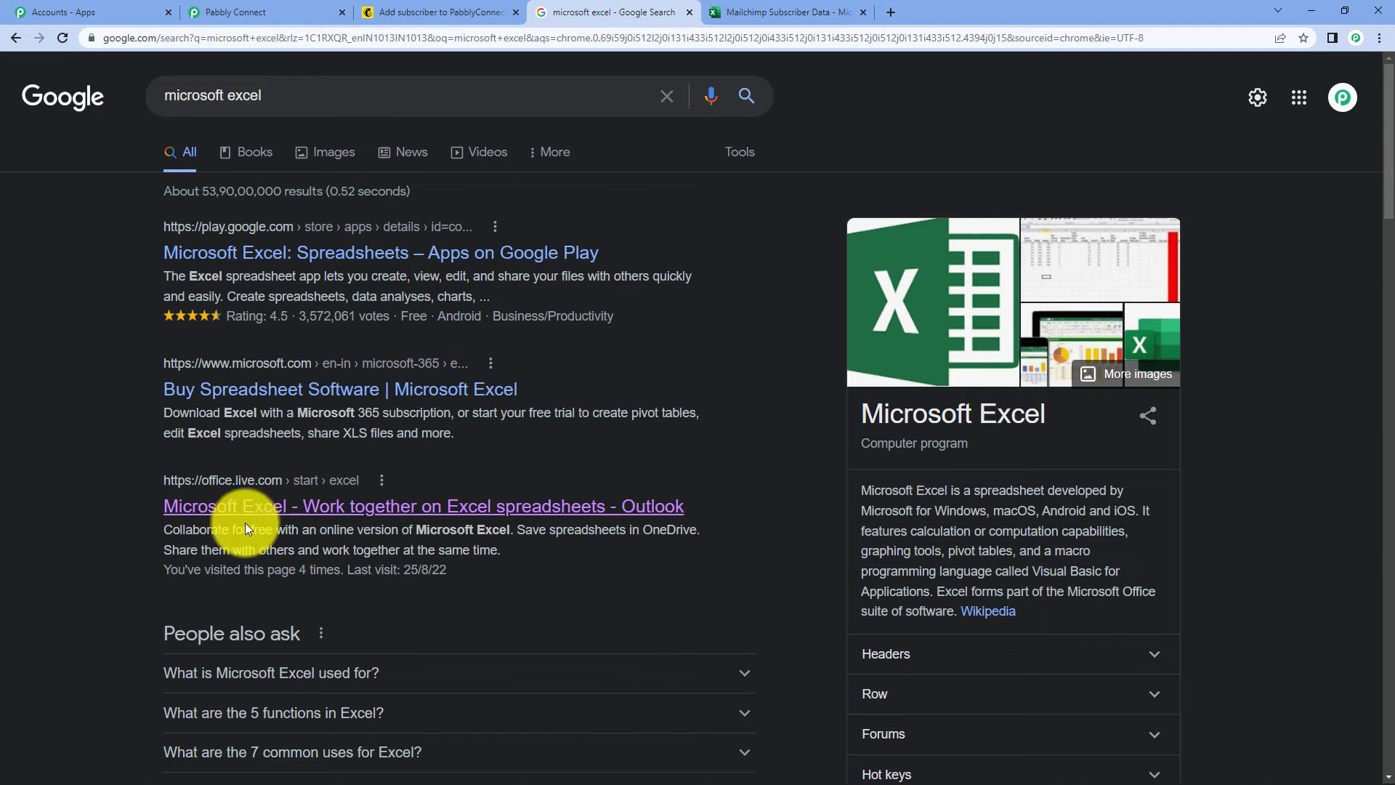
left_click(748, 10)
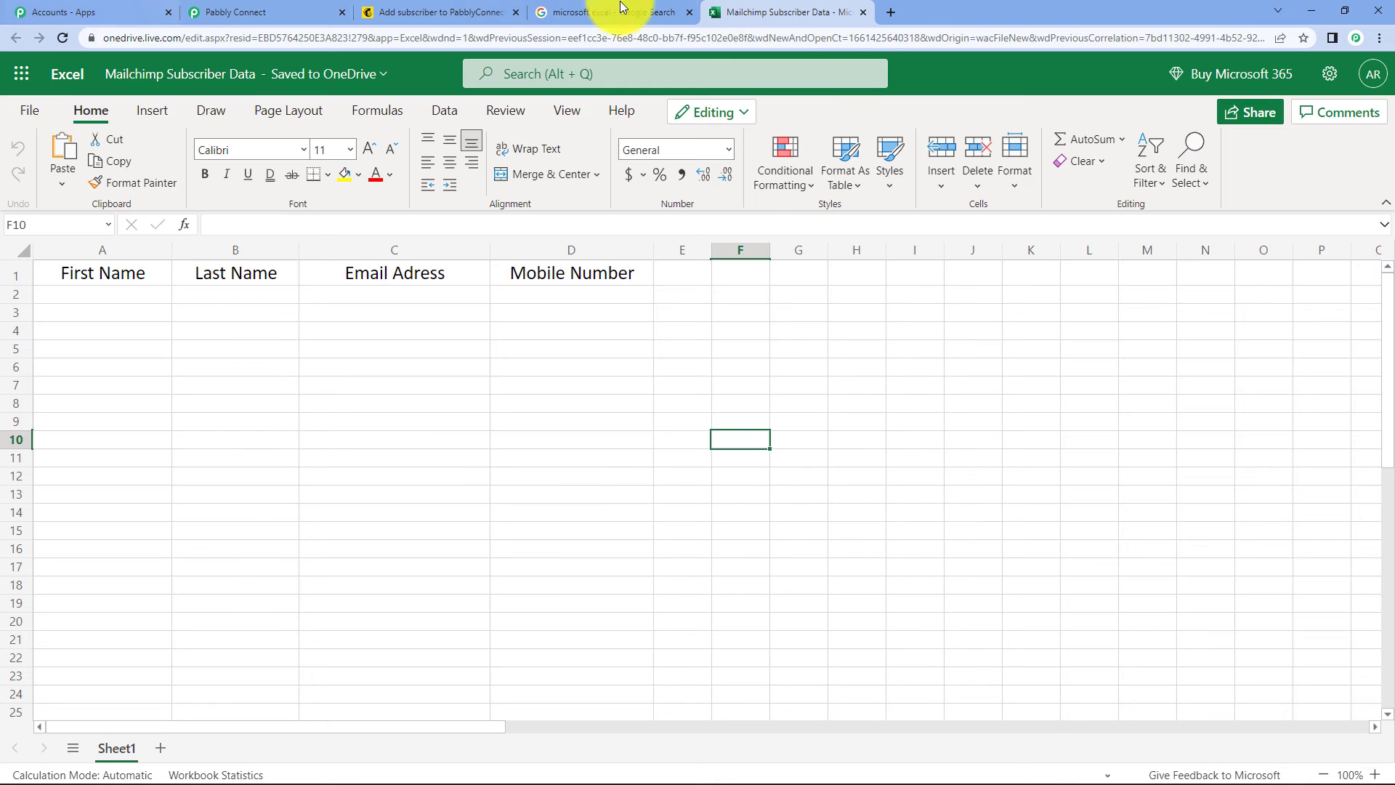
left_click(246, 10)
scroll(766, 254, "down", 2)
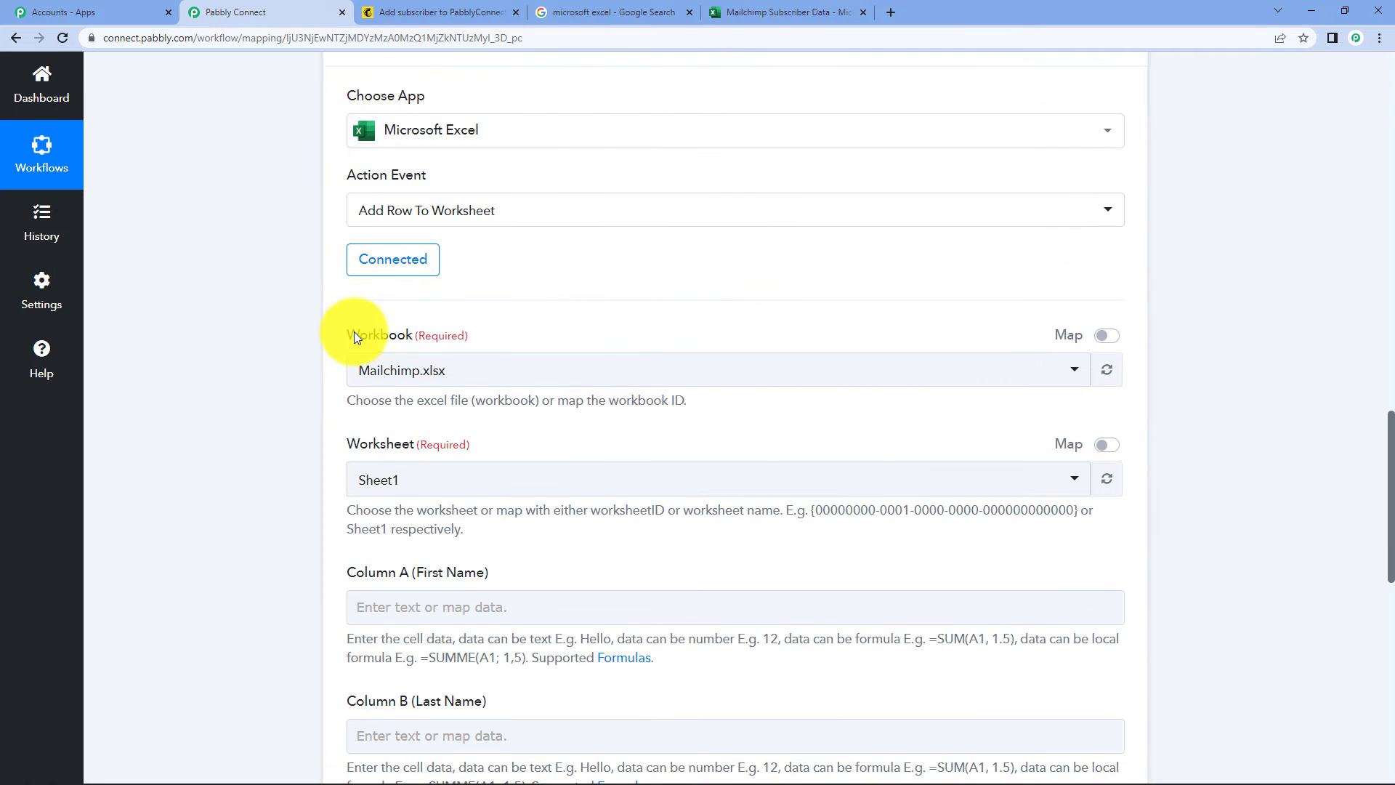
- Check the workbook list against the Mailchimp Subscriber Data spreadsheet in the other tab
left_click(488, 377)
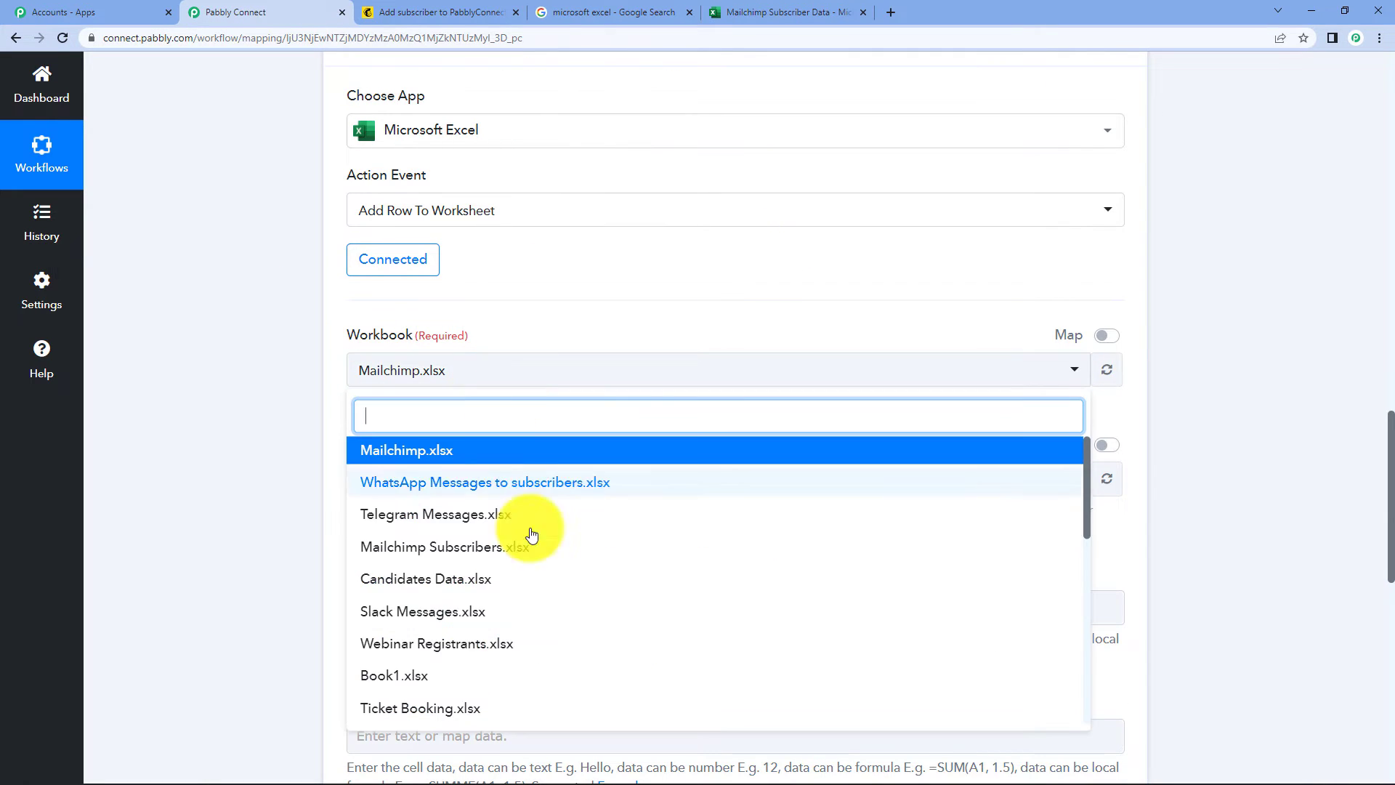
left_click(1257, 320)
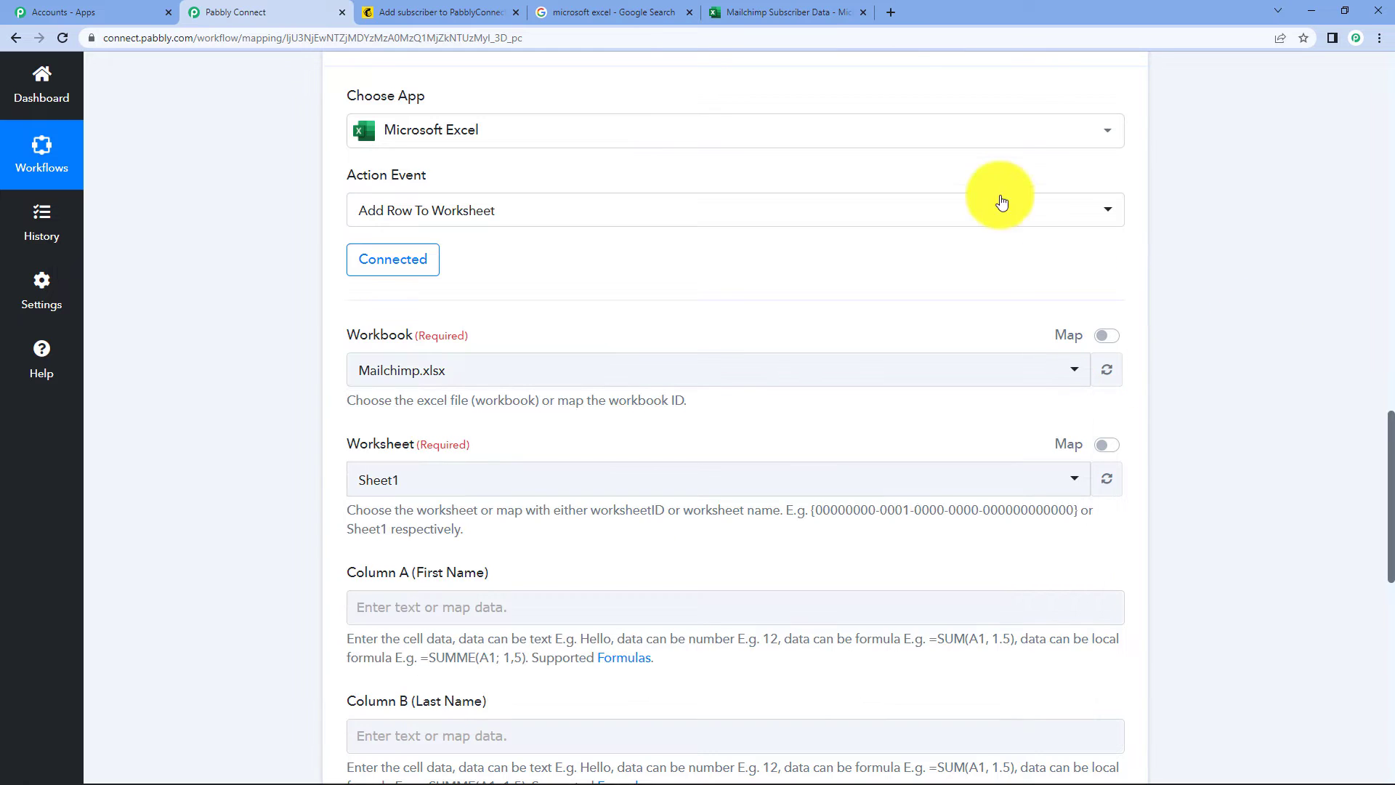
left_click(797, 7)
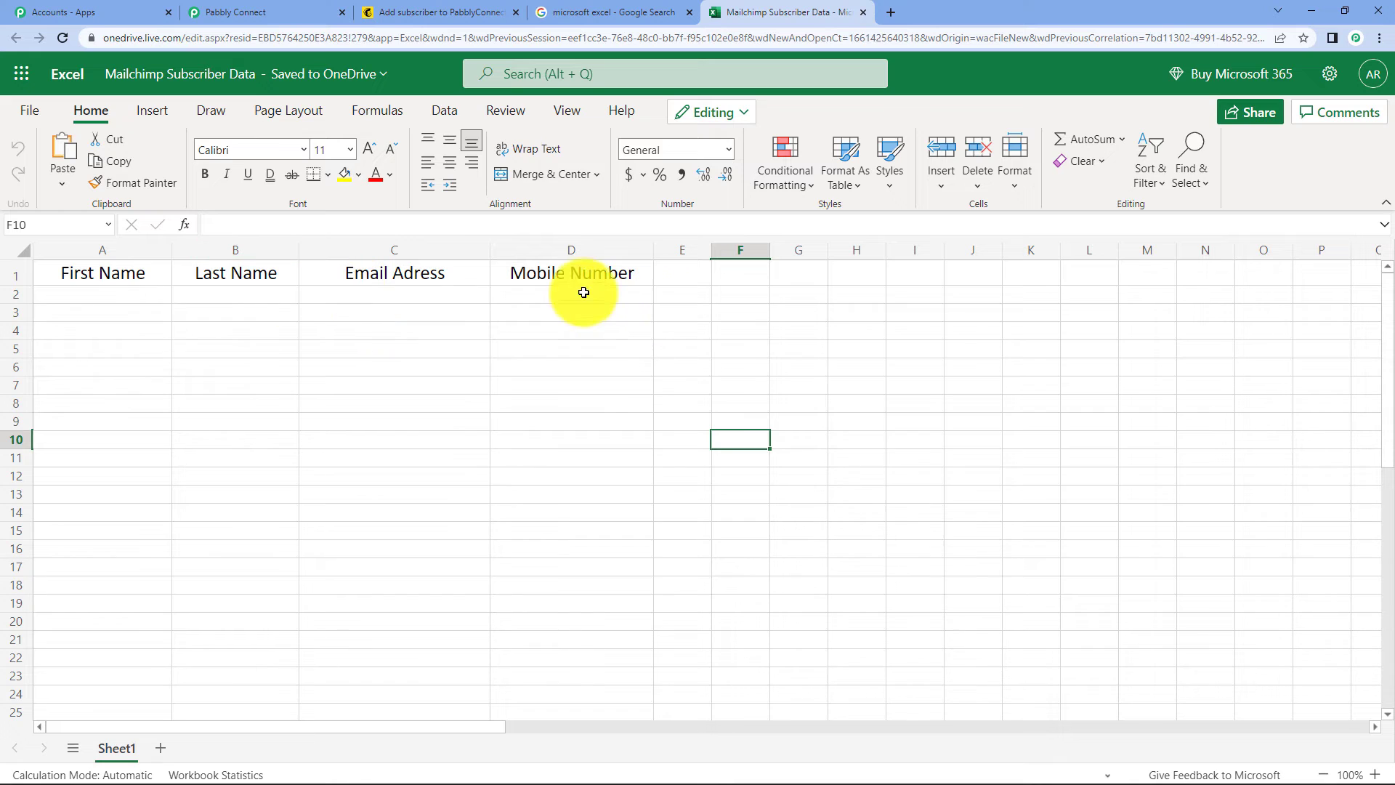
left_click(254, 6)
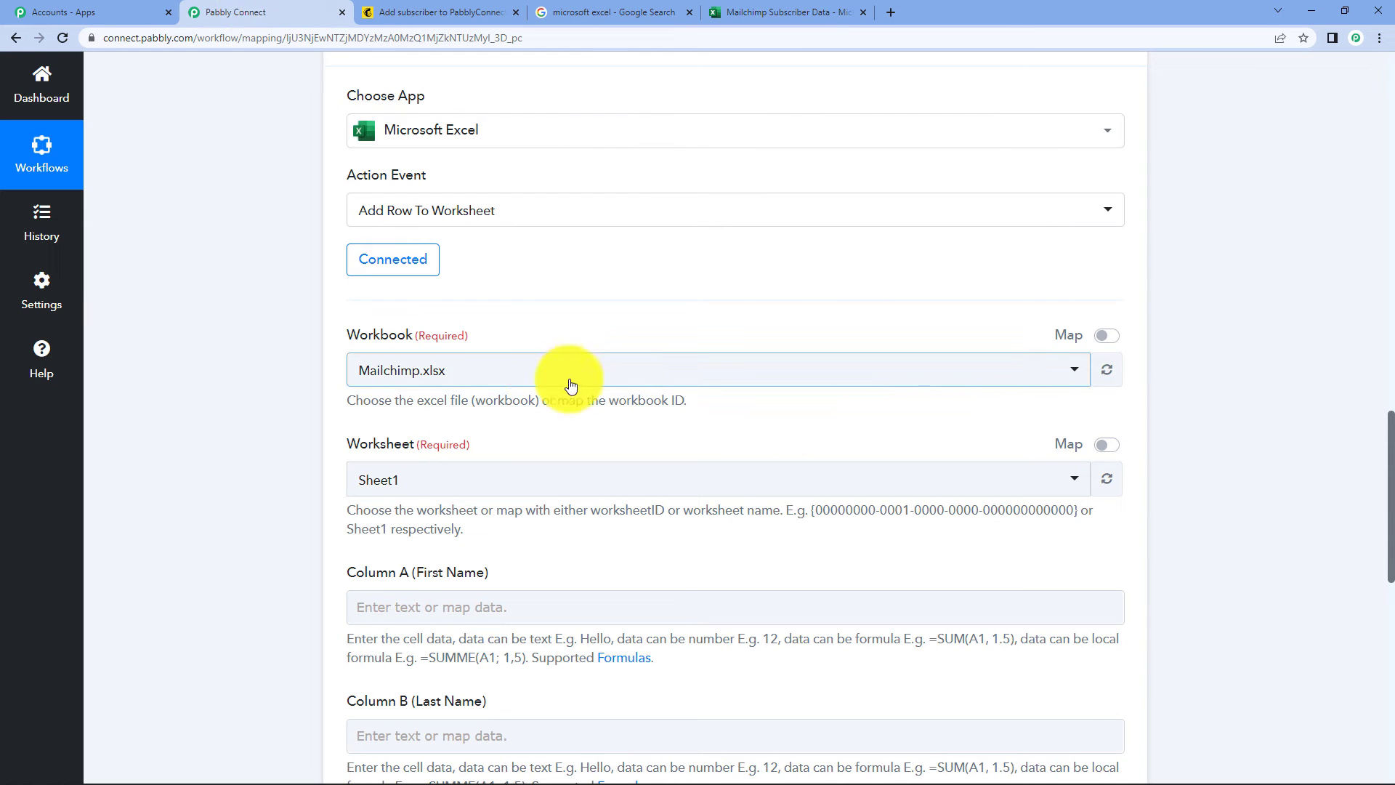
- Search 'mail', choose Mailchimp Subscriber Data.xlsx with Sheet1, and reveal the column fields
left_click(545, 374)
type("mail")
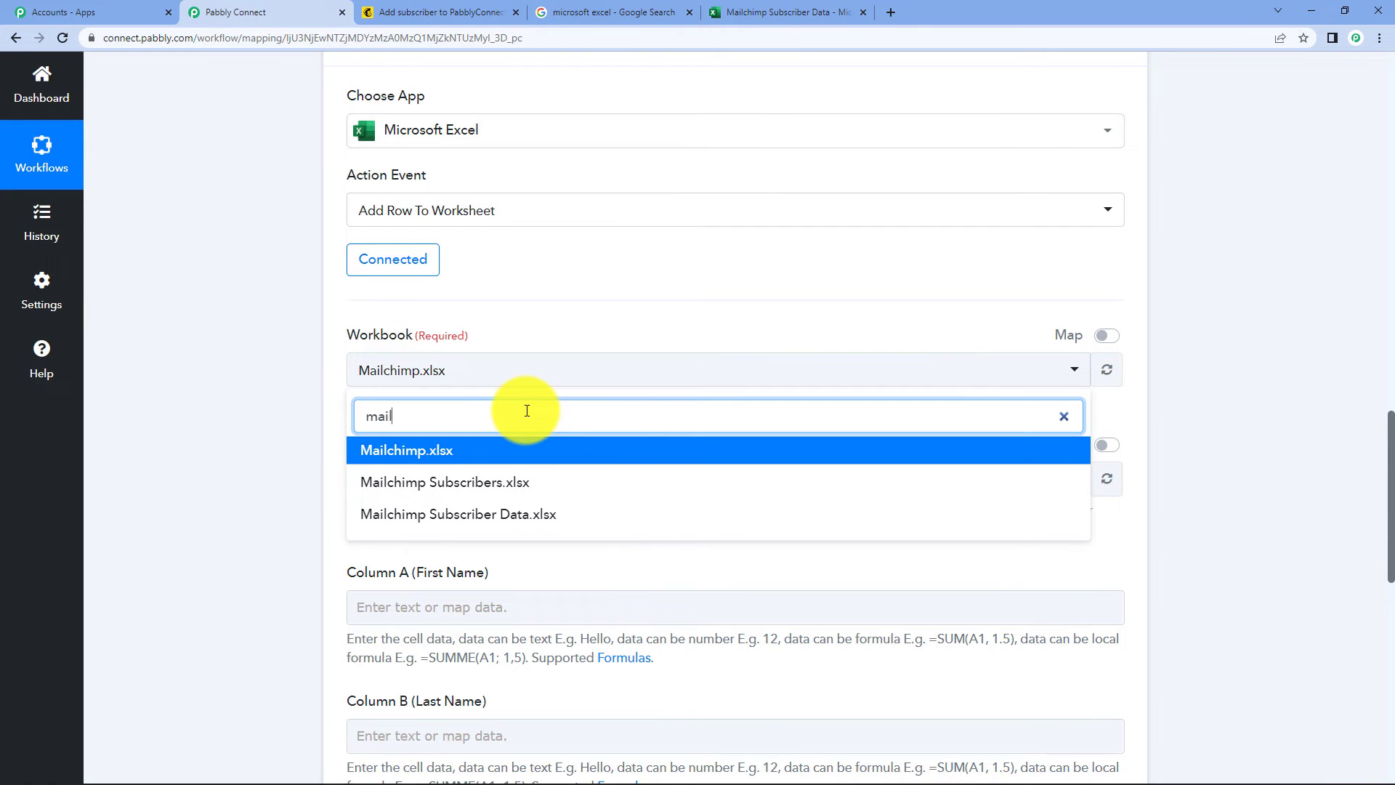
left_click(500, 516)
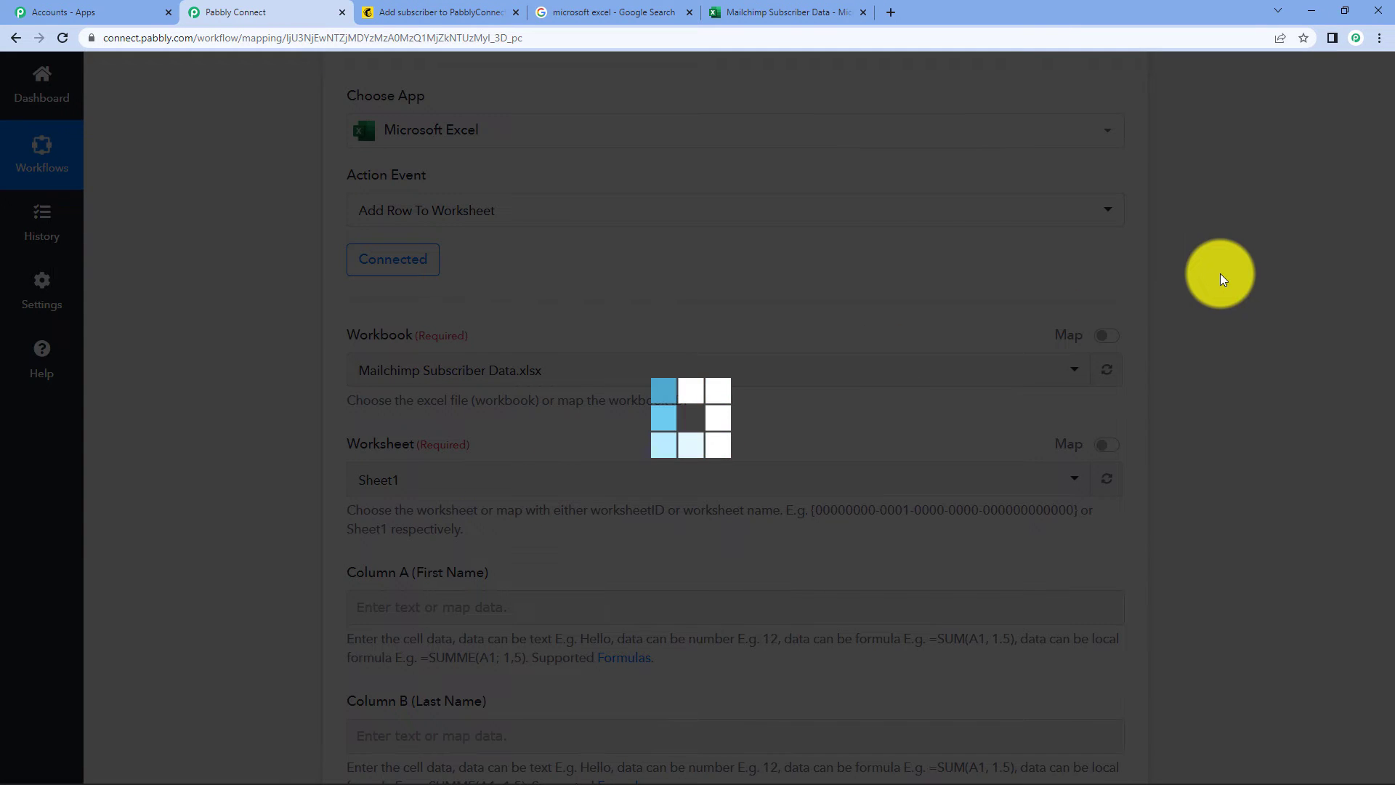
left_click(748, 11)
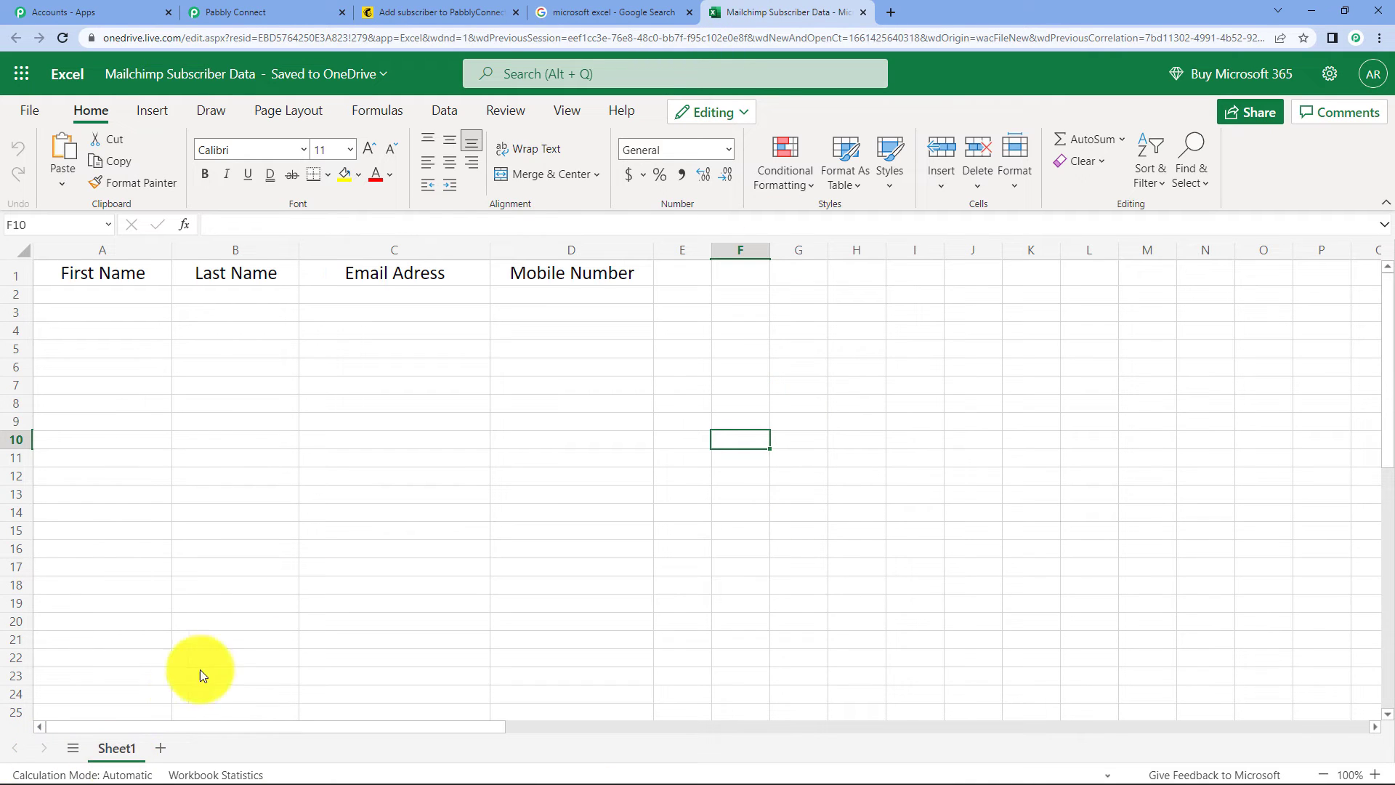
left_click(574, 11)
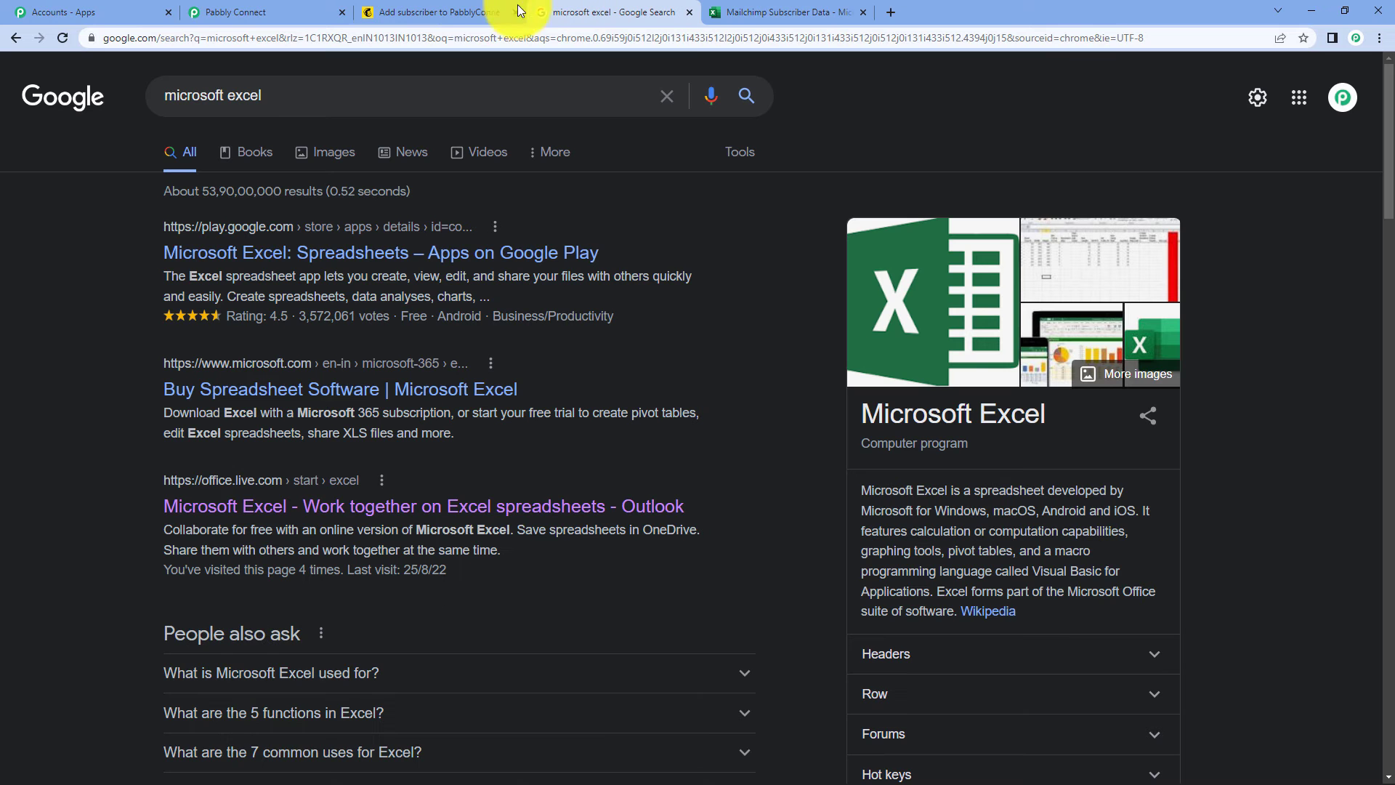
left_click(256, 6)
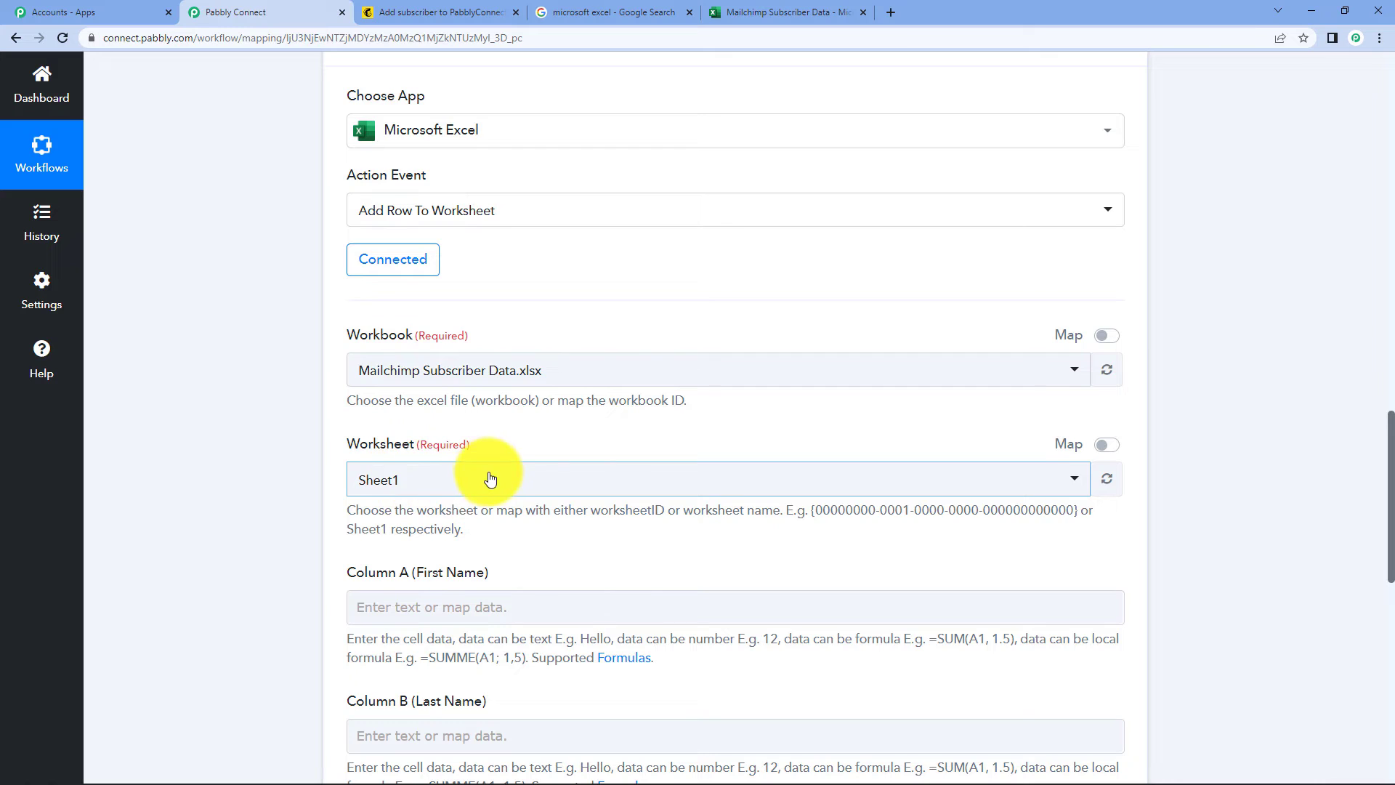
scroll(483, 439, "down", 2)
scroll(458, 399, "down", 3)
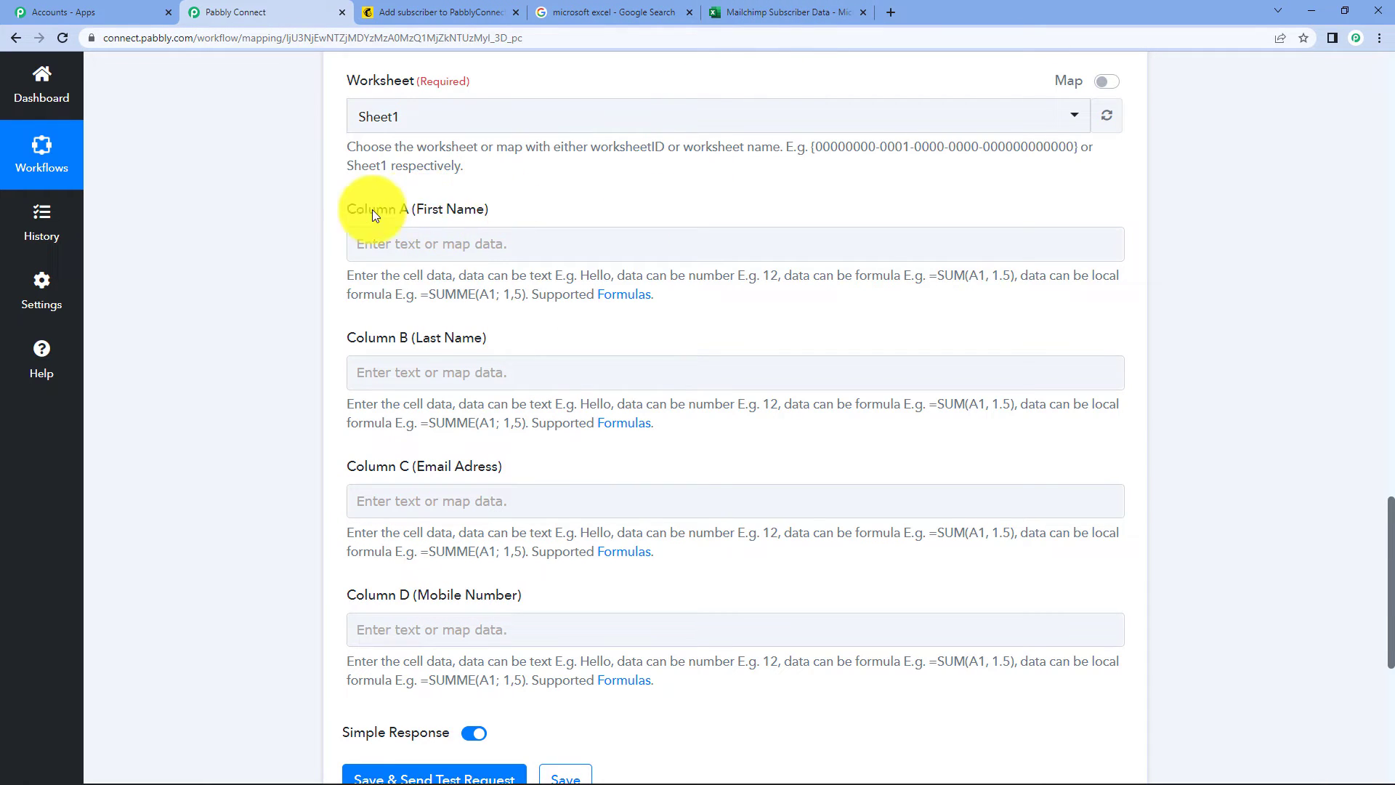
- Map Column A (First Name) to MailChimp New Subscriber's FNAME field
left_click(414, 256)
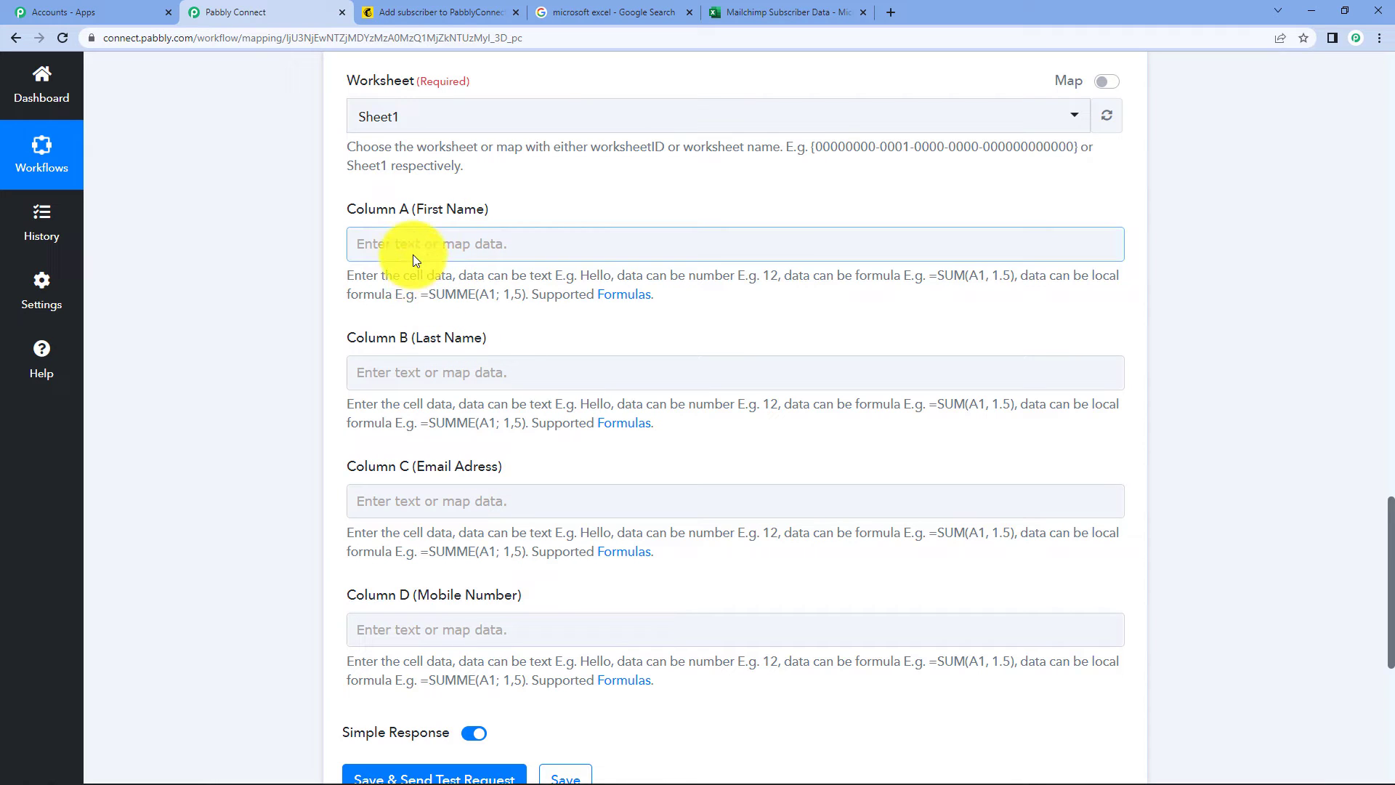
left_click(412, 249)
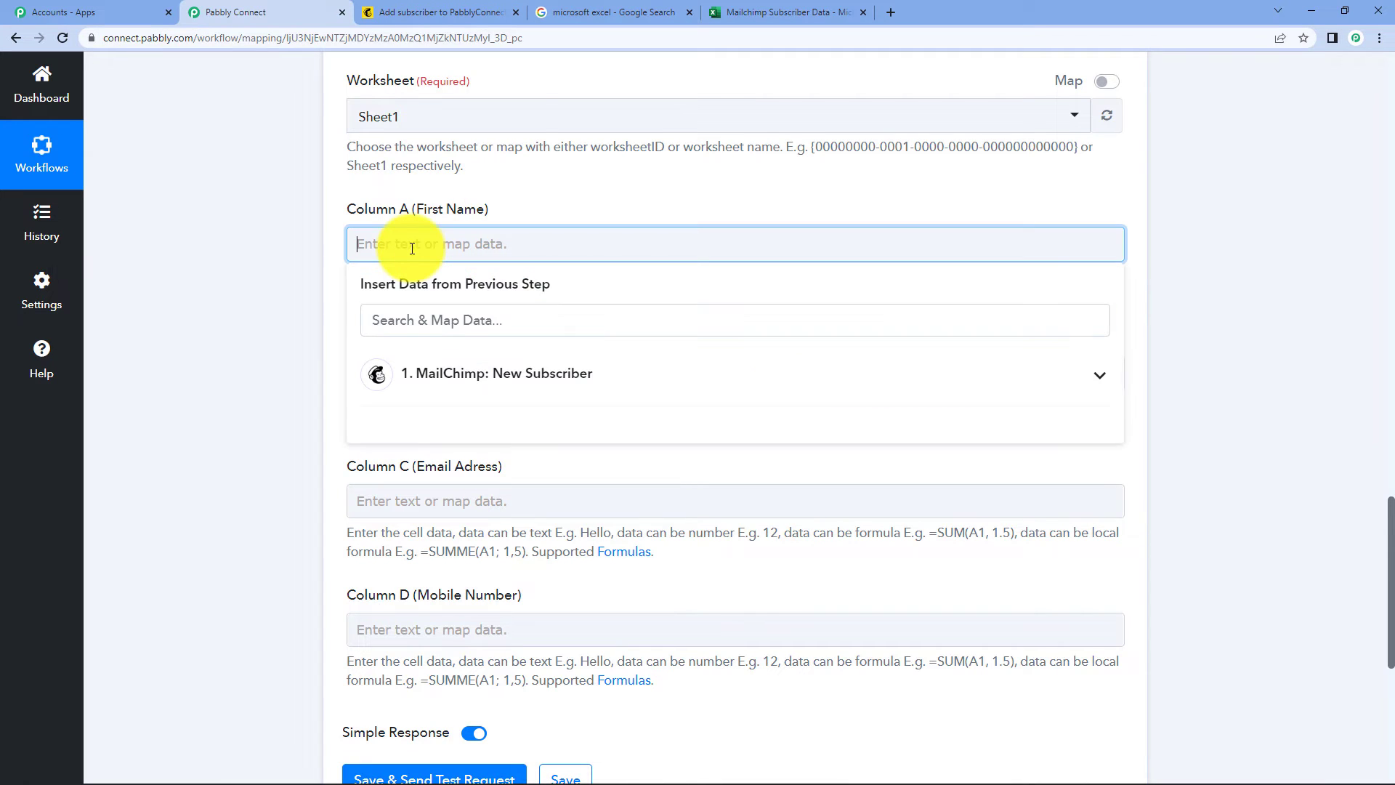
left_click(572, 372)
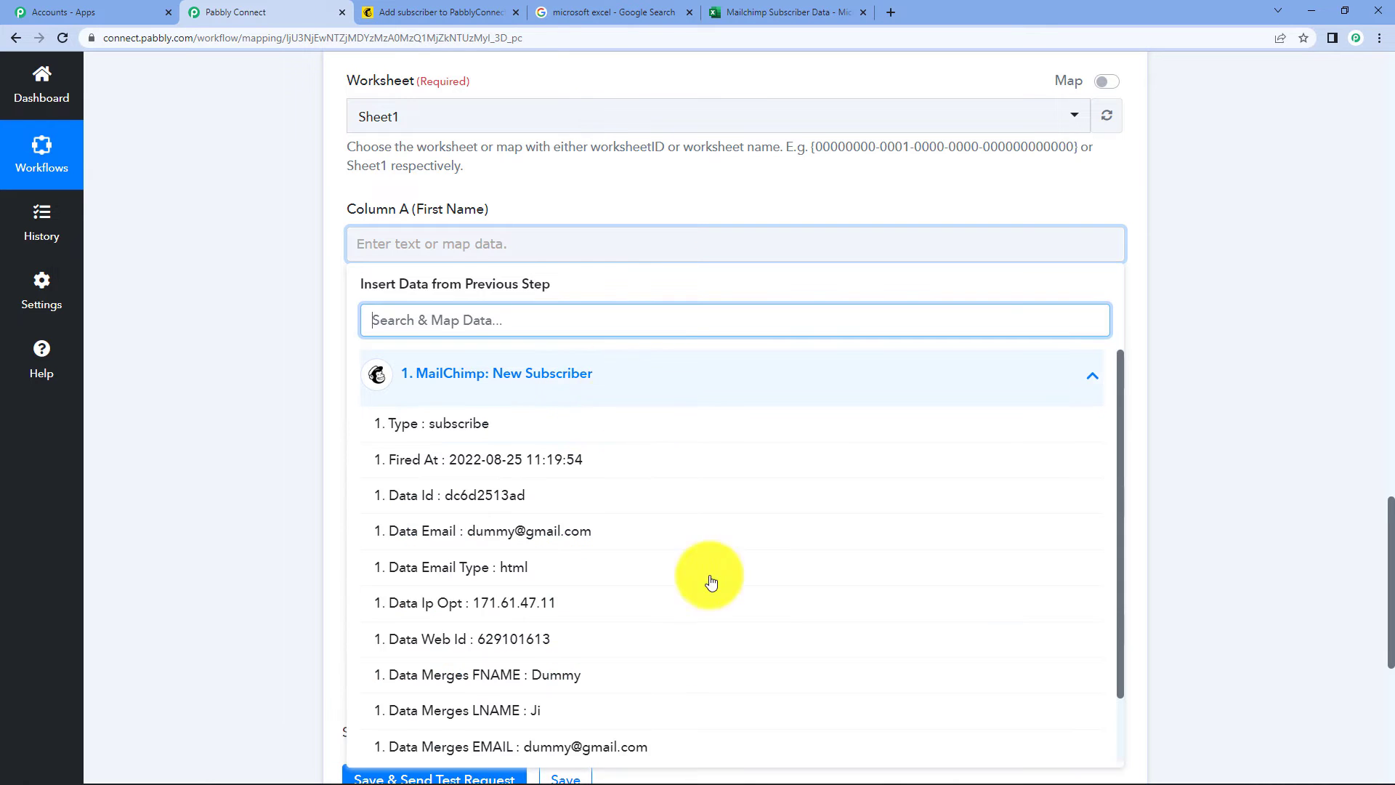
scroll(452, 502, "down", 1)
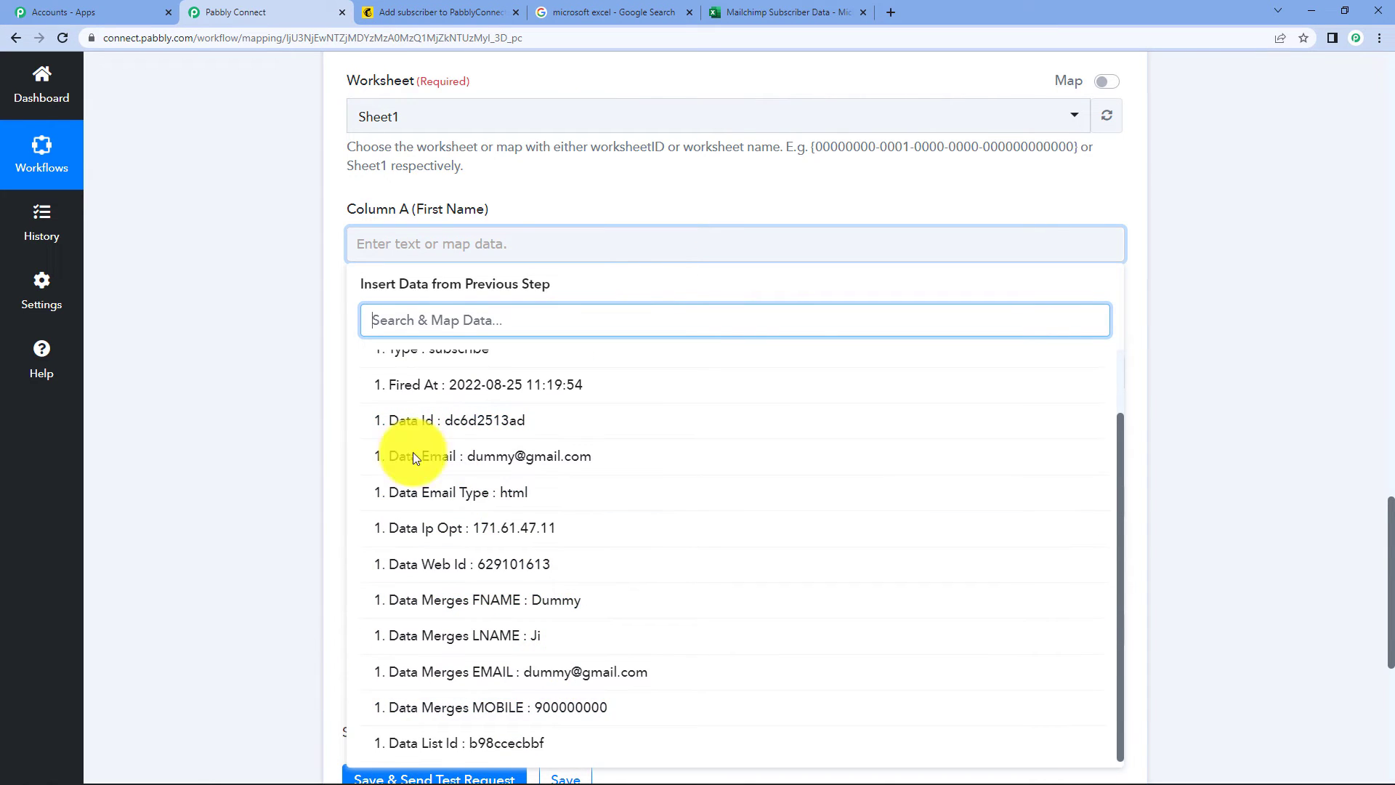
scroll(483, 472, "up", 1)
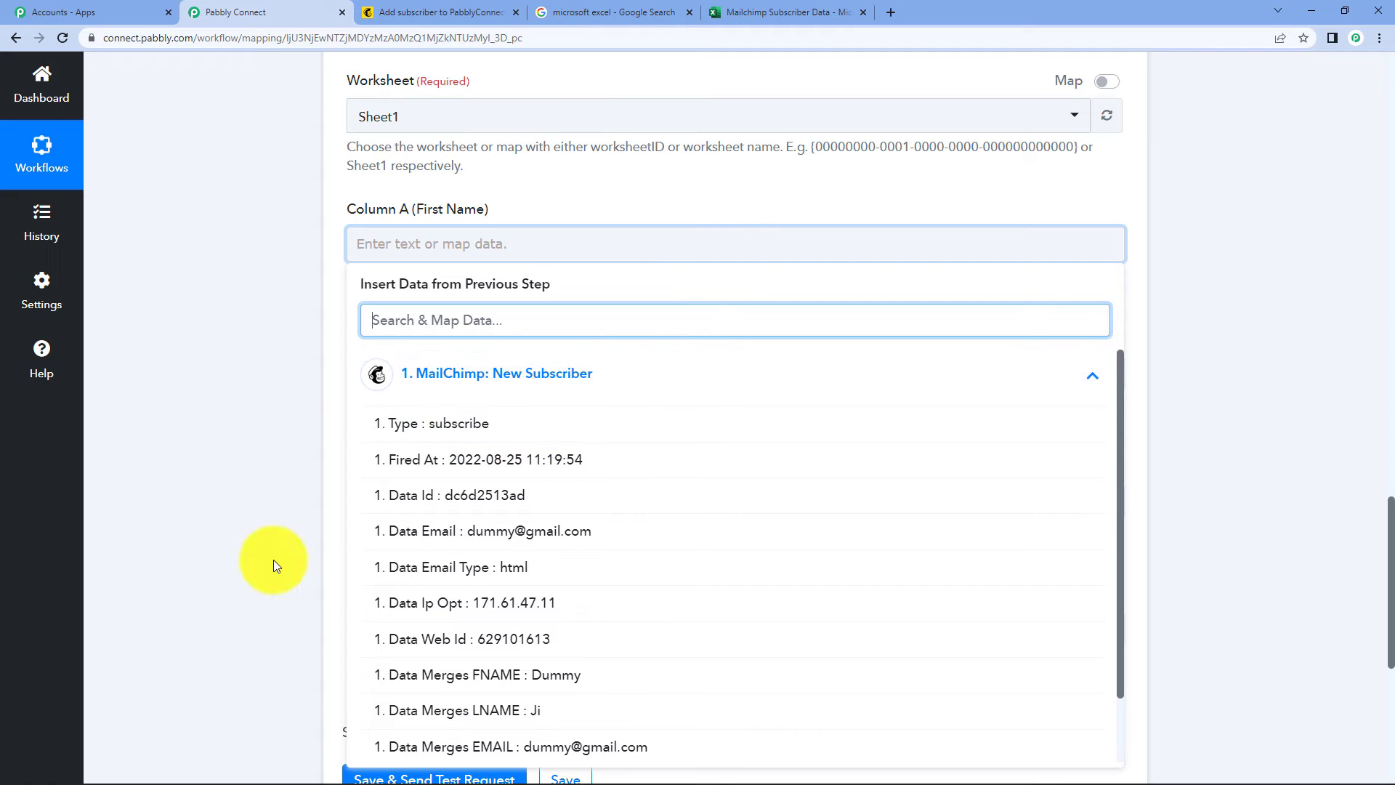
scroll(591, 274, "up", 3)
scroll(592, 278, "up", 6)
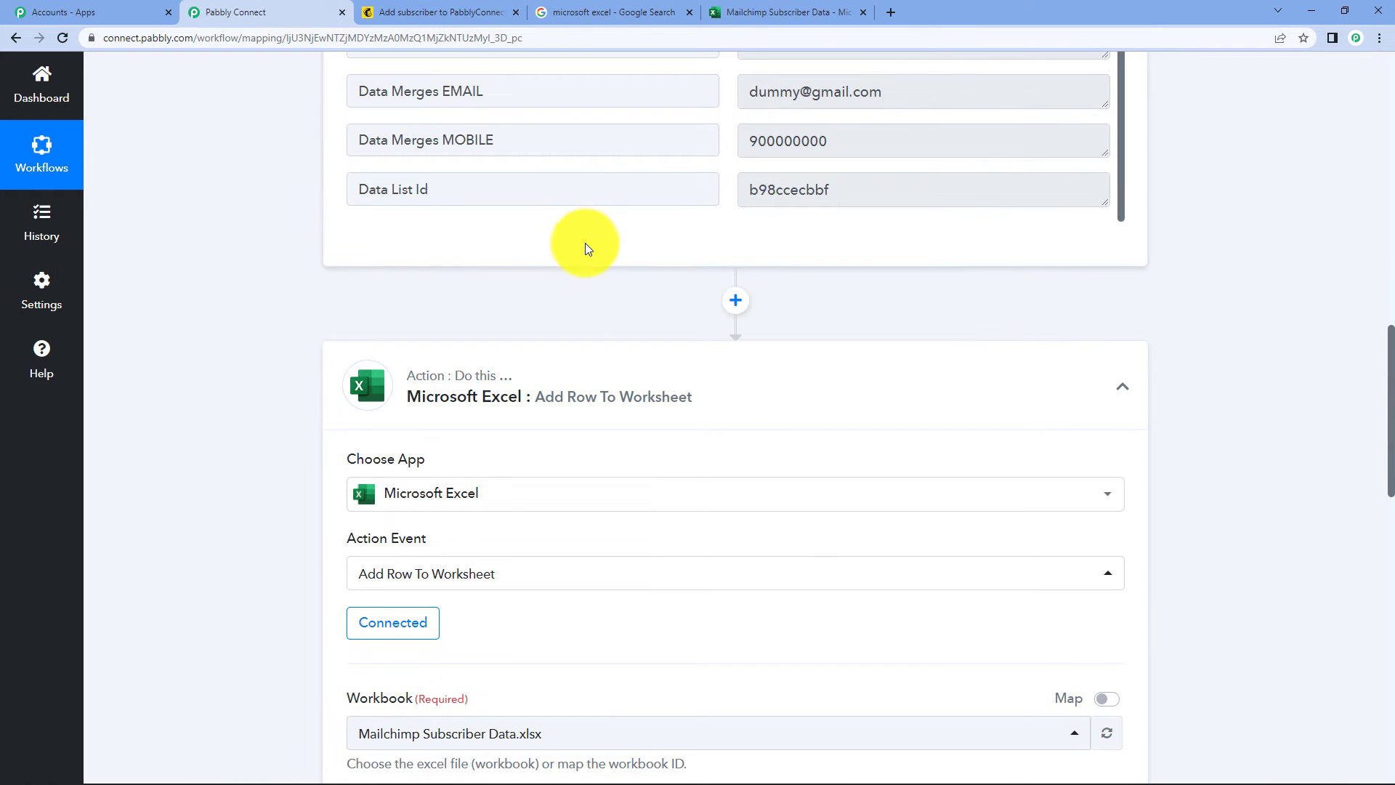
scroll(590, 246, "up", 4)
scroll(591, 249, "up", 3)
scroll(628, 509, "down", 2)
scroll(627, 509, "down", 8)
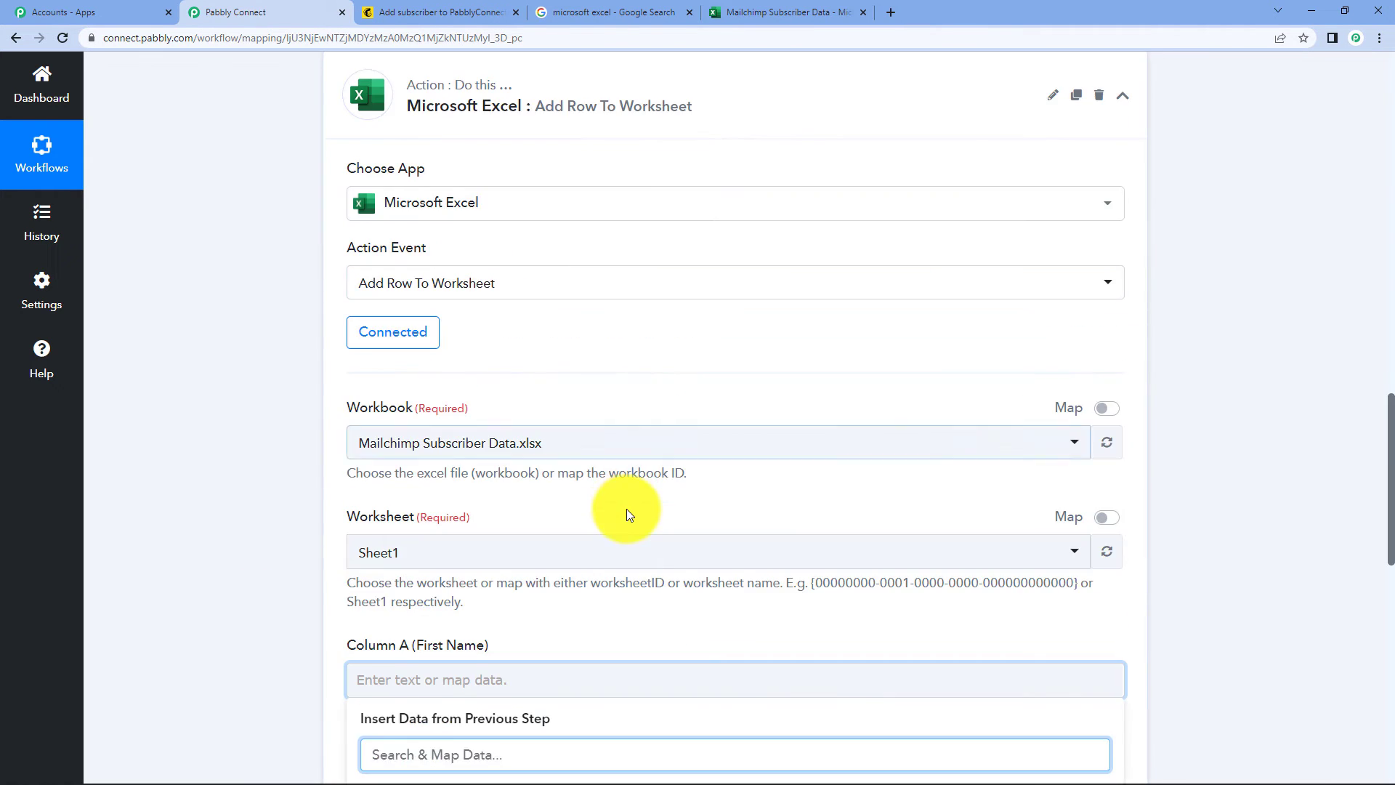
scroll(624, 508, "down", 3)
scroll(625, 508, "down", 2)
scroll(603, 504, "down", 2)
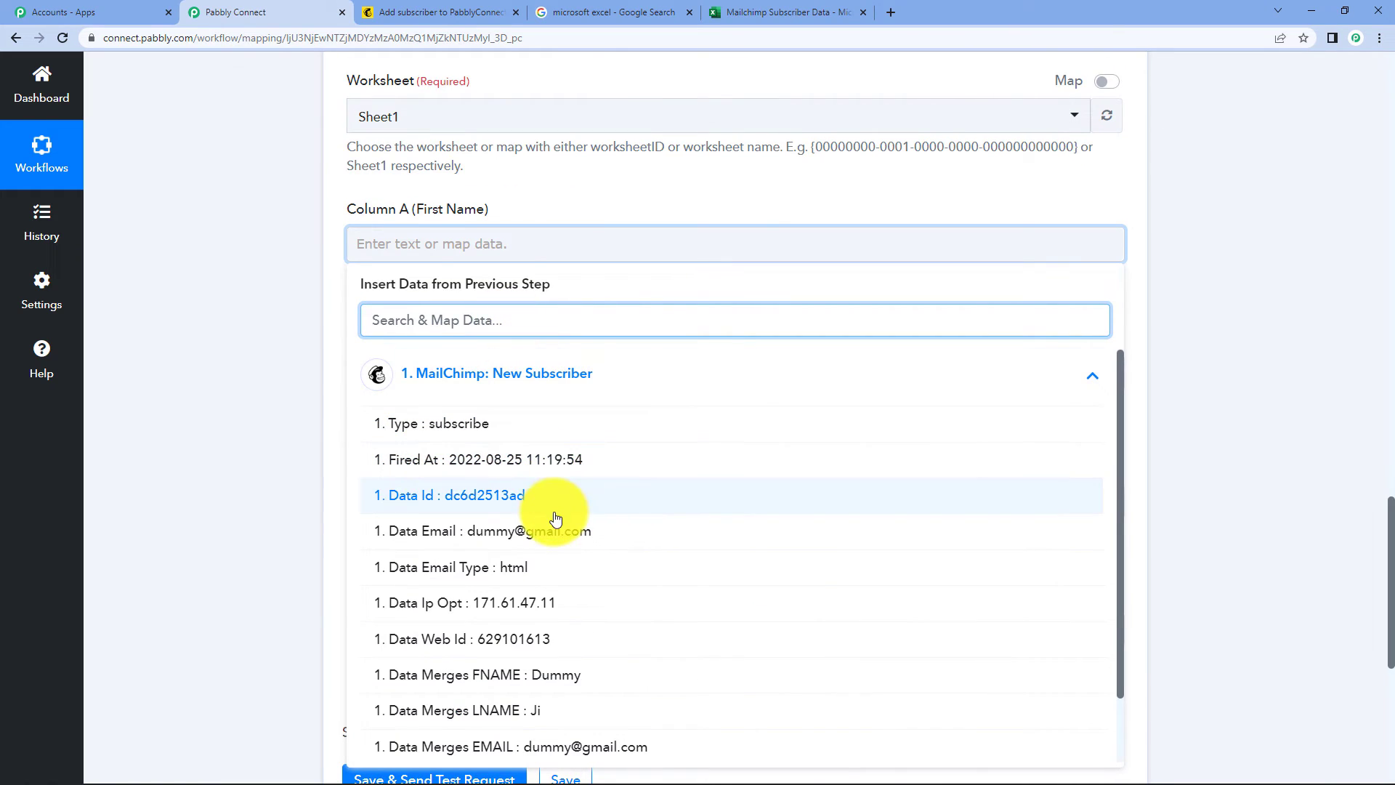
scroll(554, 521, "down", 1)
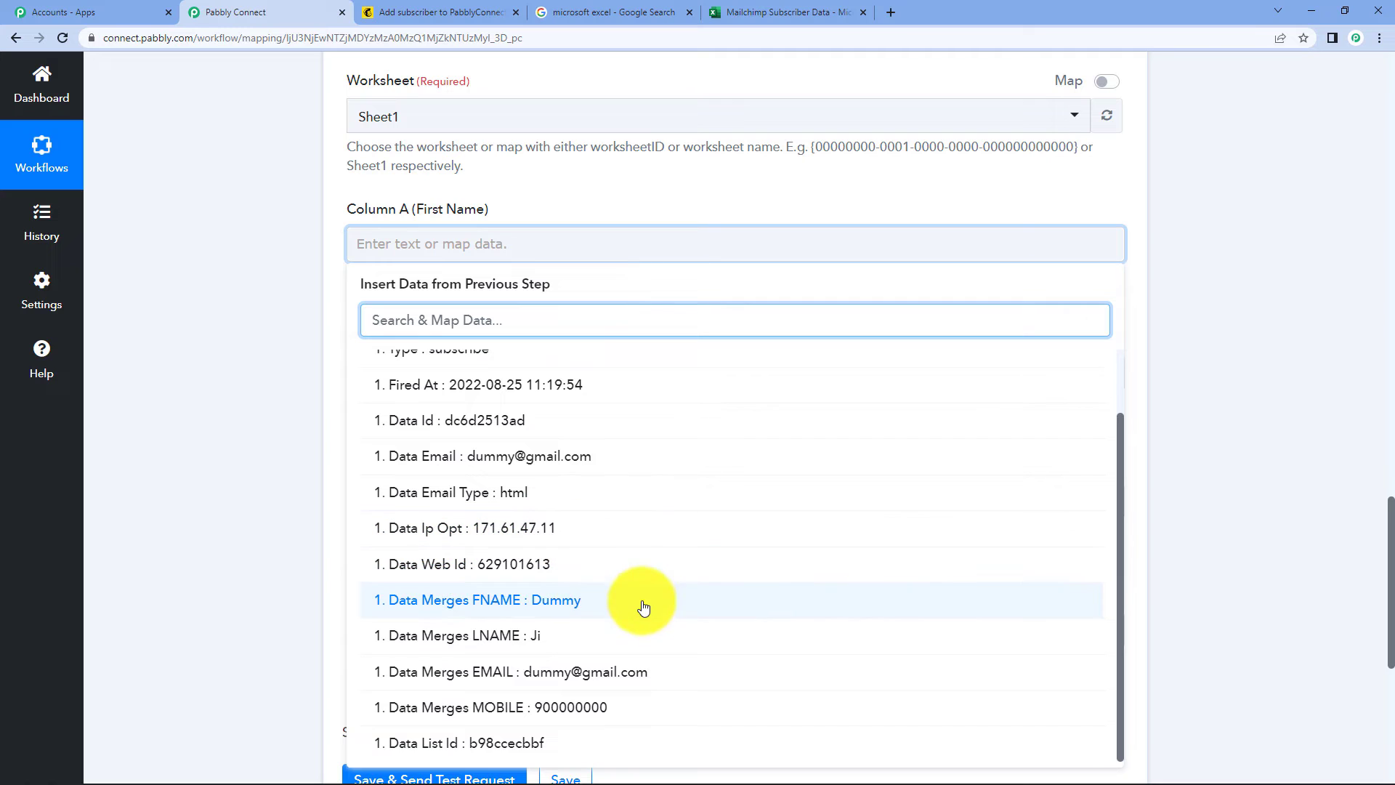
left_click(560, 615)
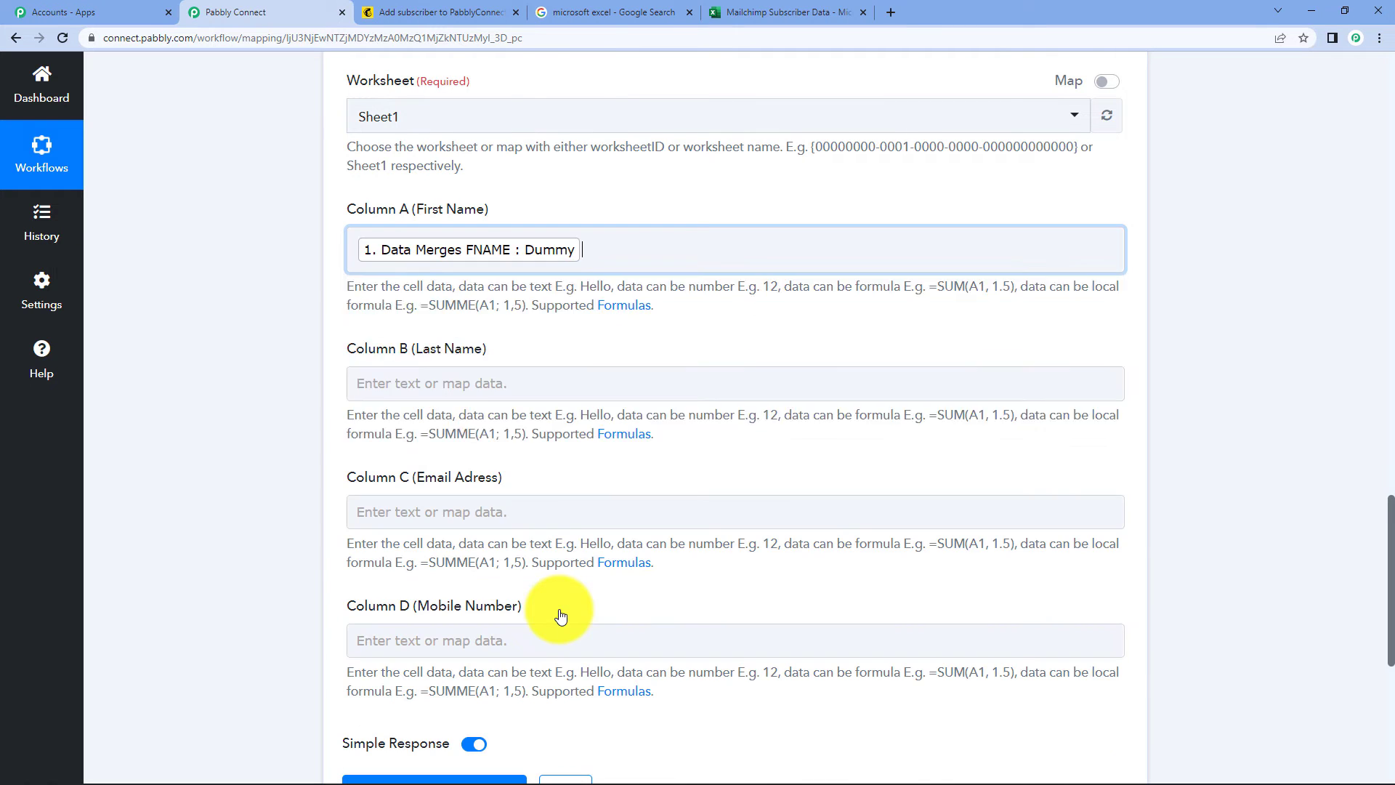
left_click(1000, 258)
left_click(1211, 256)
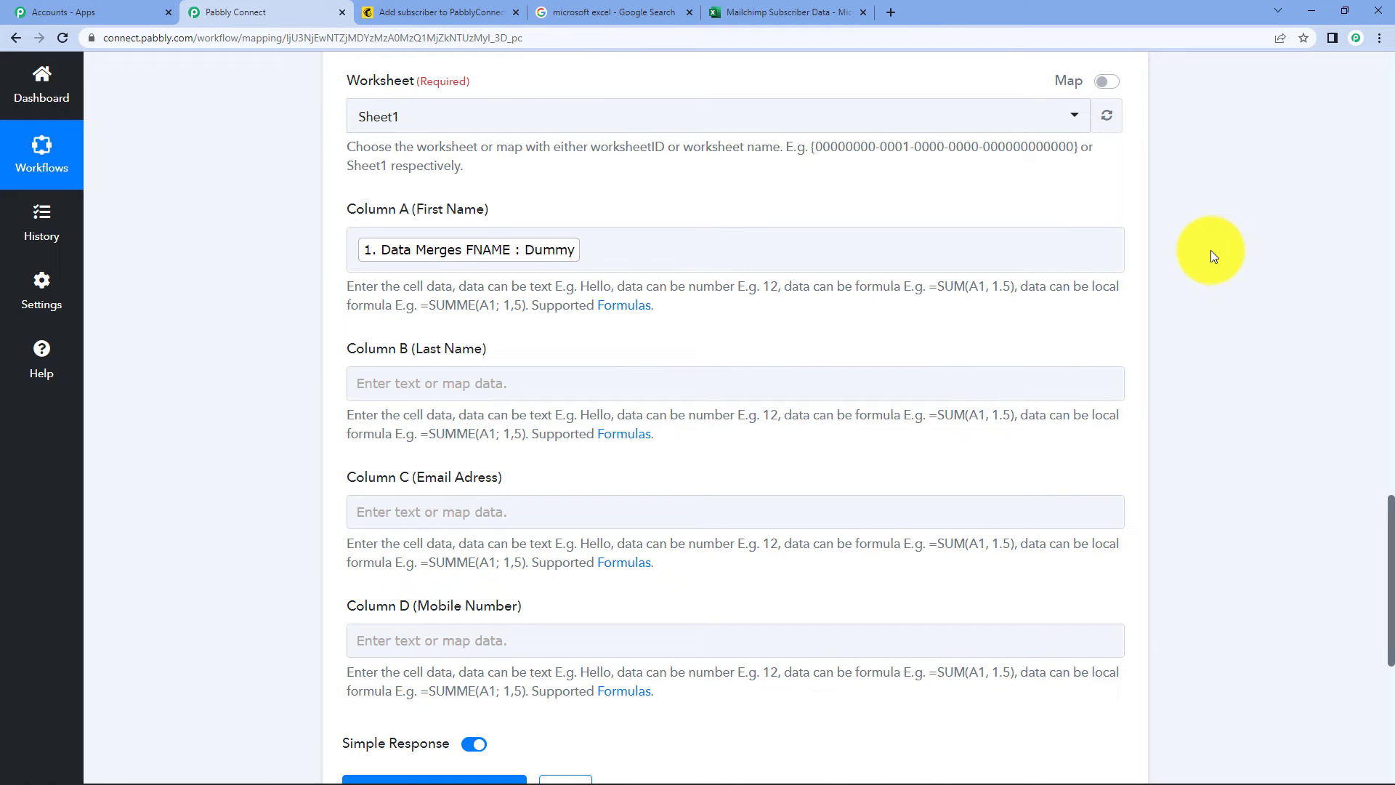
- Map Column B (Last Name) to the subscriber's LNAME field
scroll(1189, 304, "down", 1)
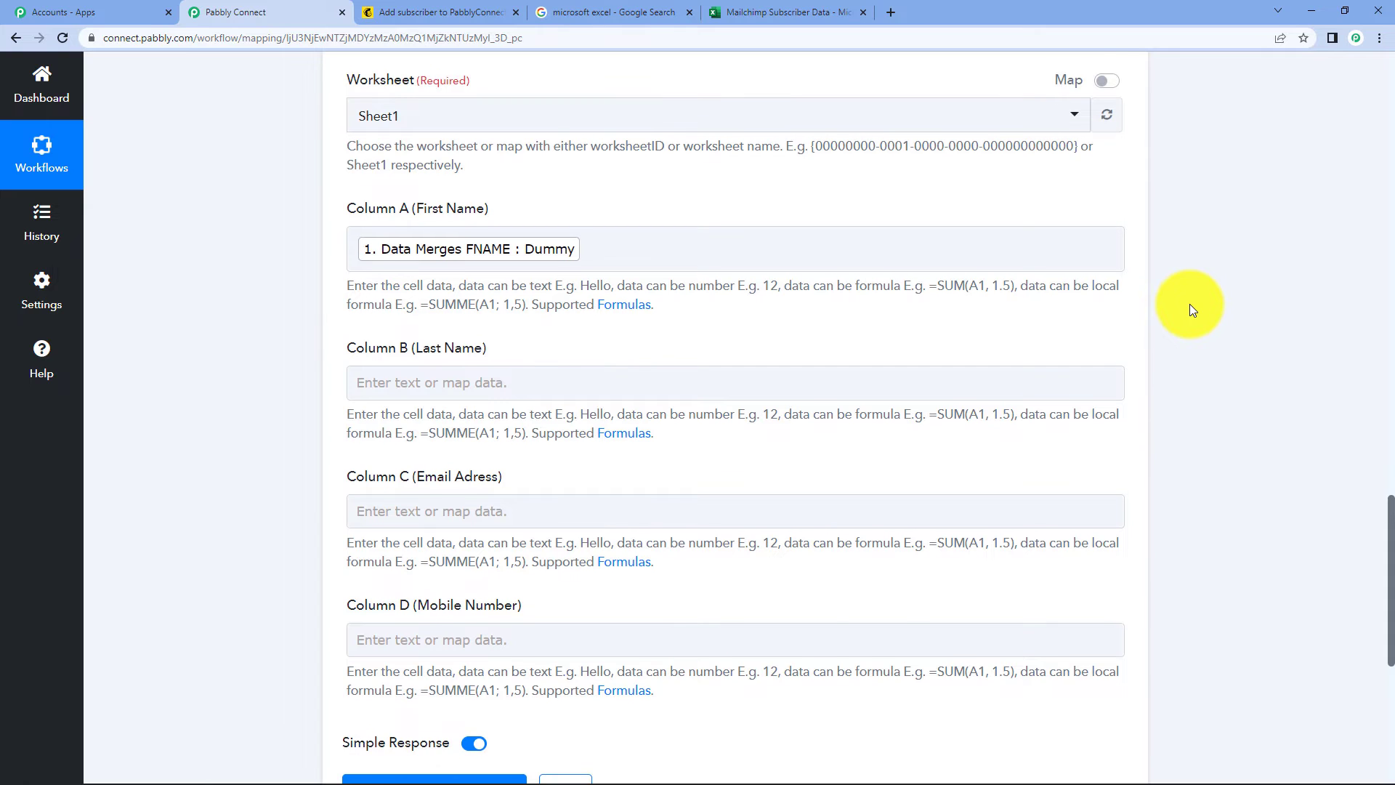
left_click(426, 321)
left_click(425, 321)
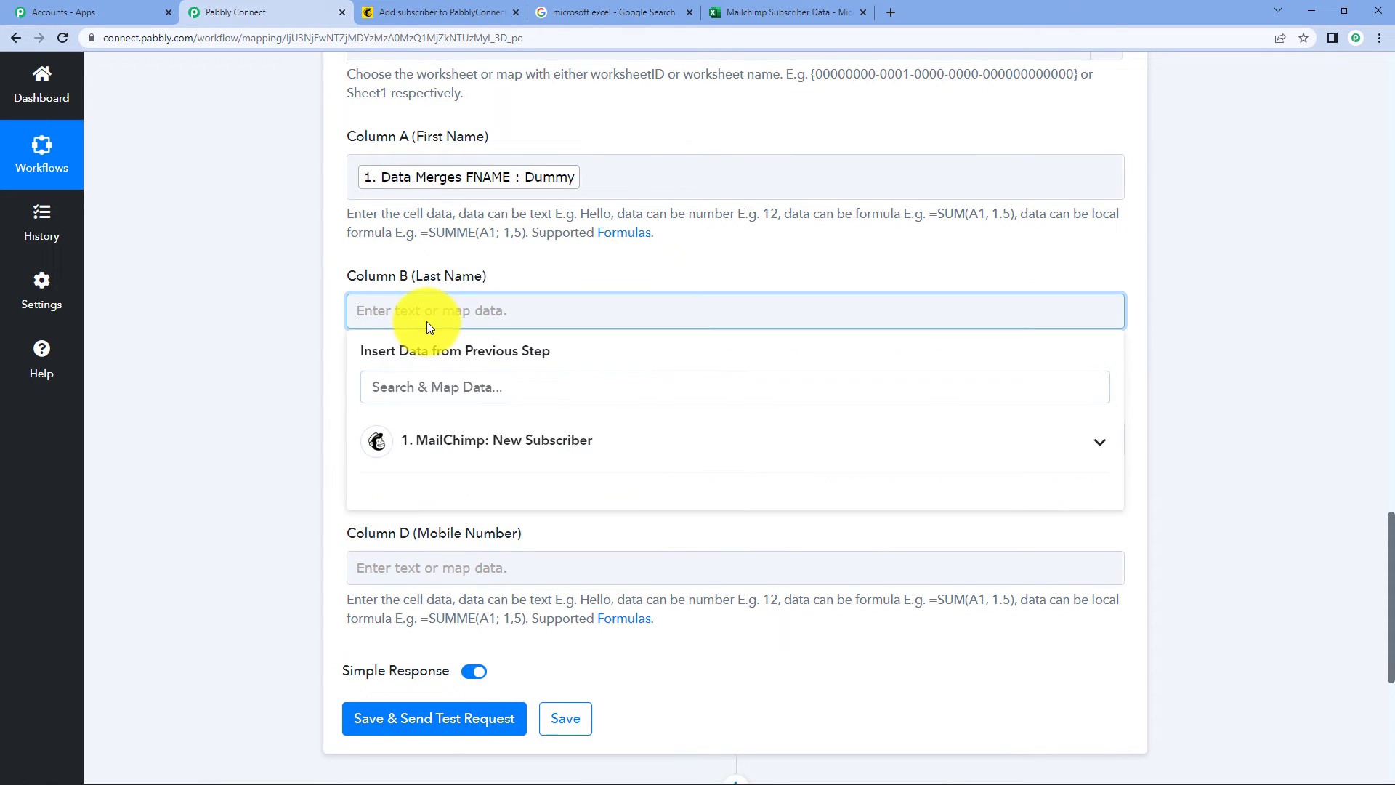
left_click(499, 440)
scroll(585, 571, "down", 1)
scroll(585, 574, "down", 1)
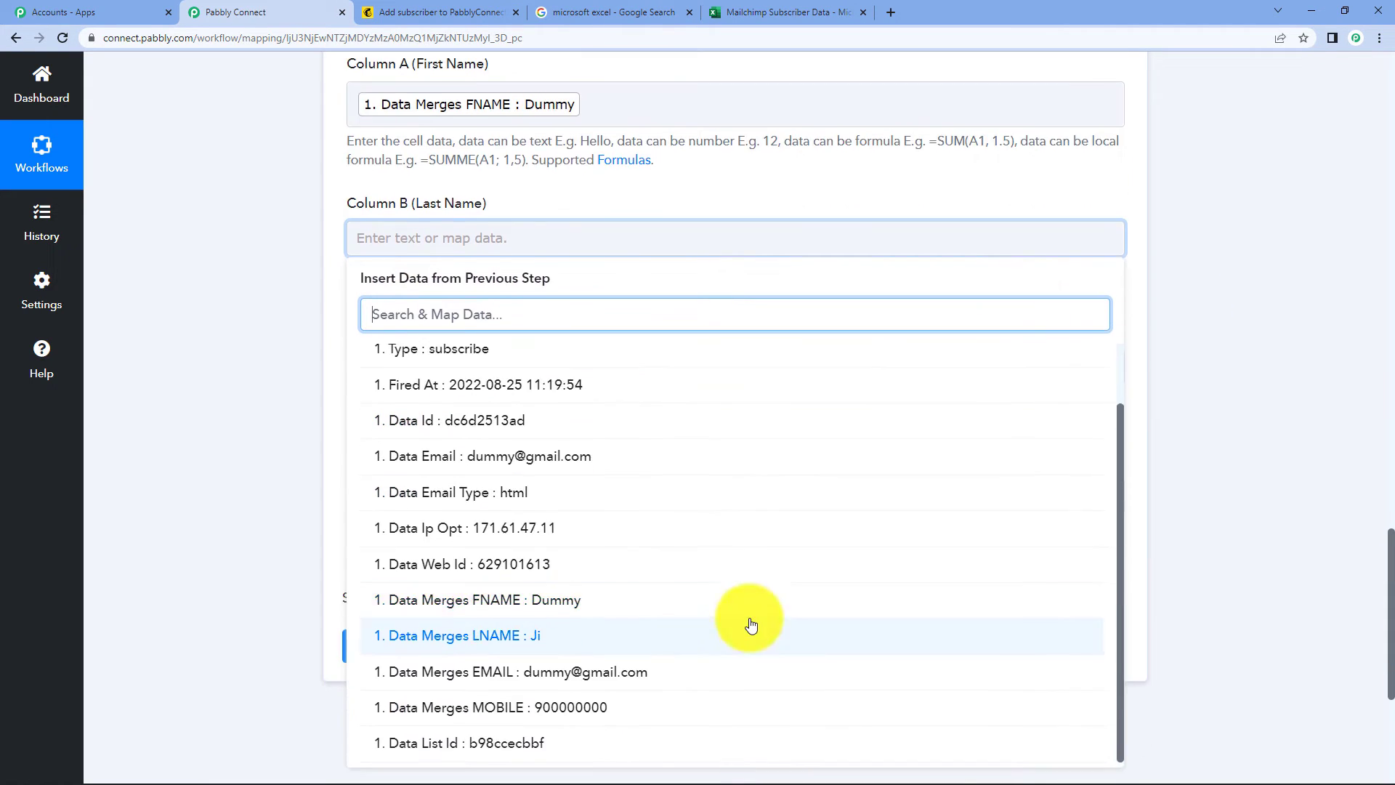
left_click(563, 639)
left_click(1210, 300)
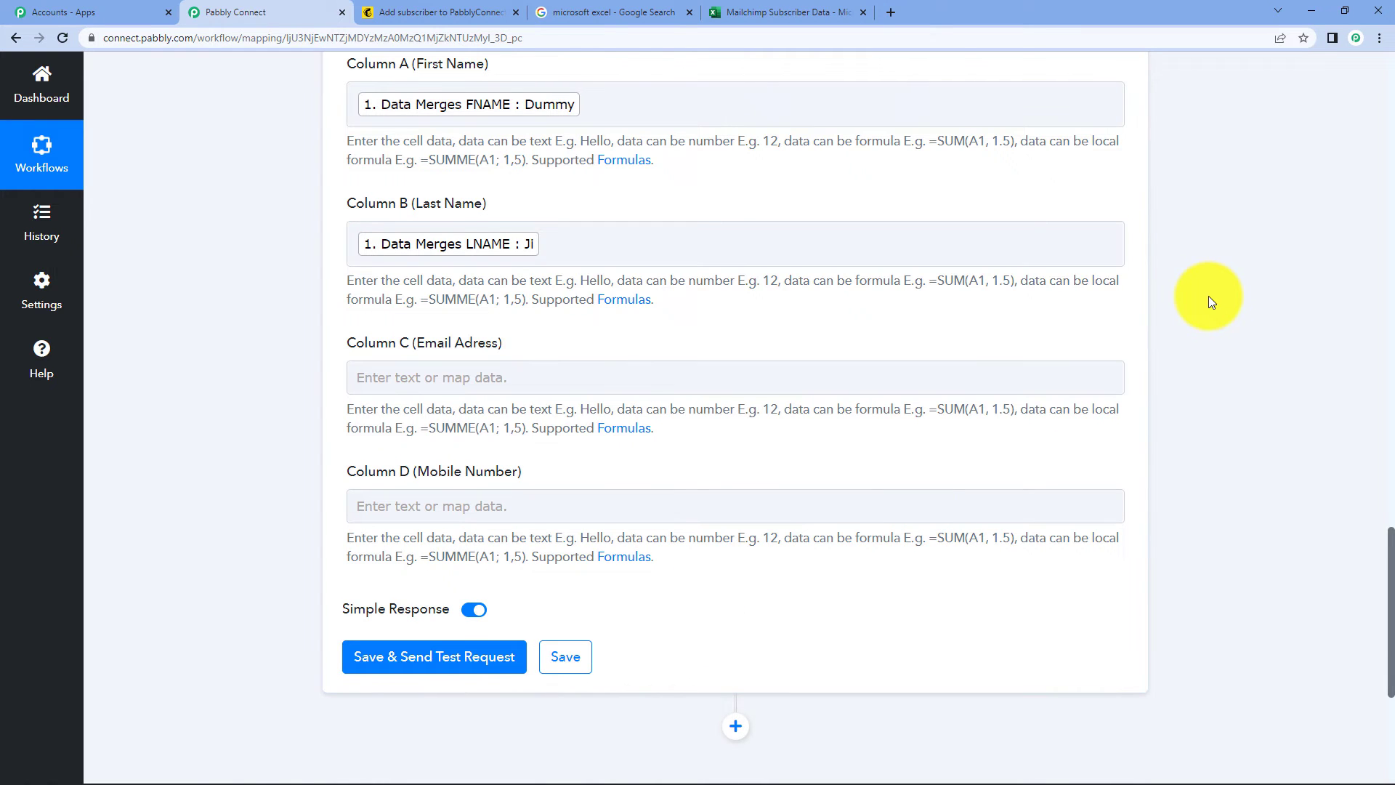
- Map Column C (Email Adress) to the subscriber's EMAIL field
left_click(462, 376)
left_click(585, 505)
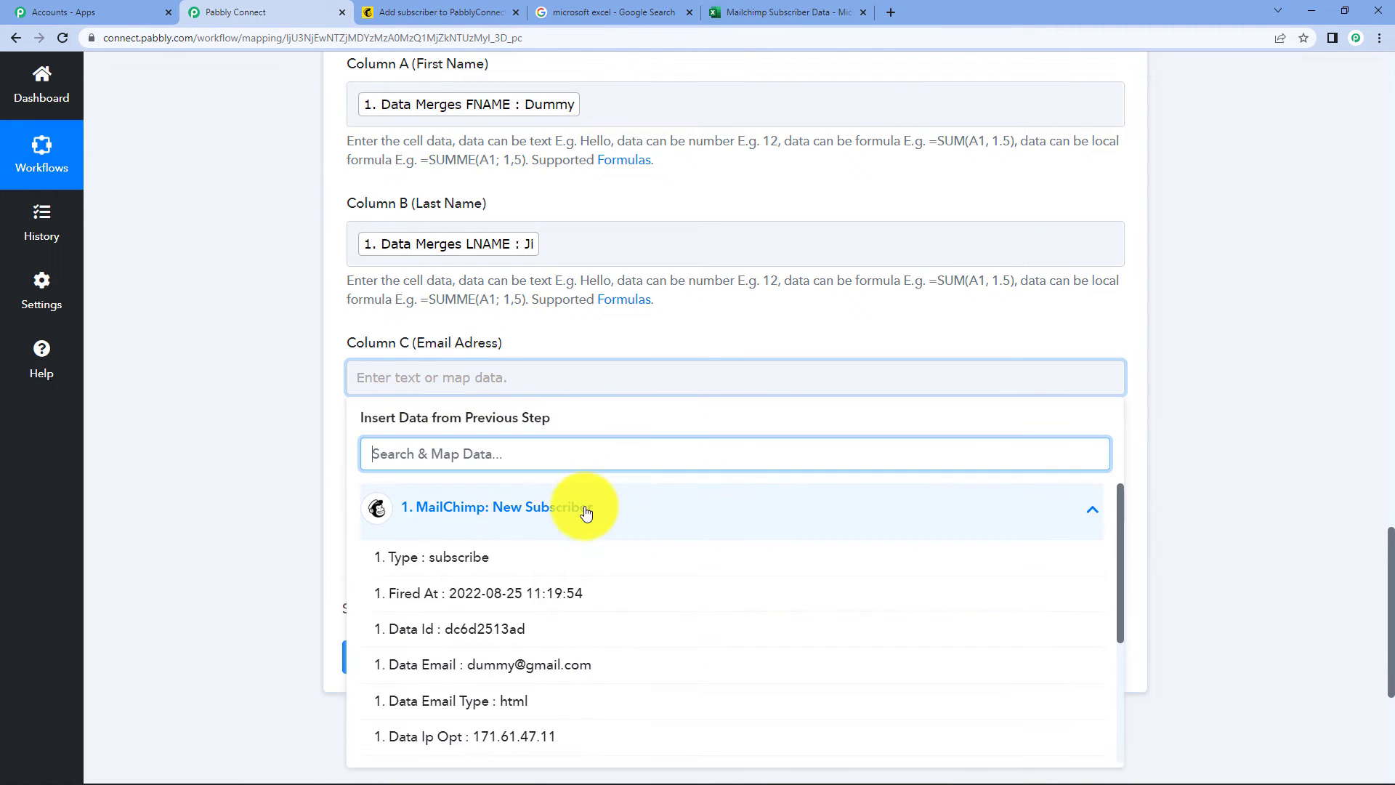
scroll(576, 618, "down", 3)
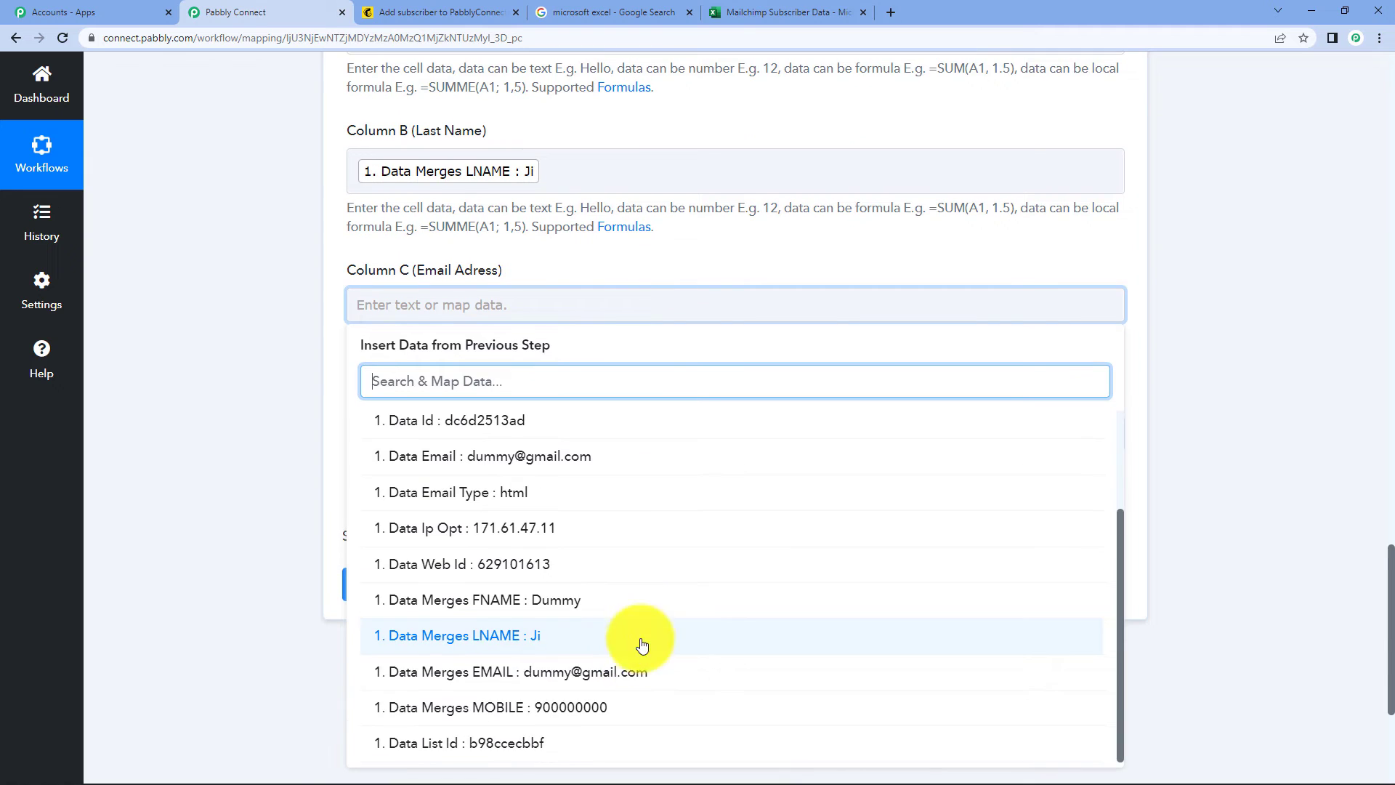
left_click(625, 758)
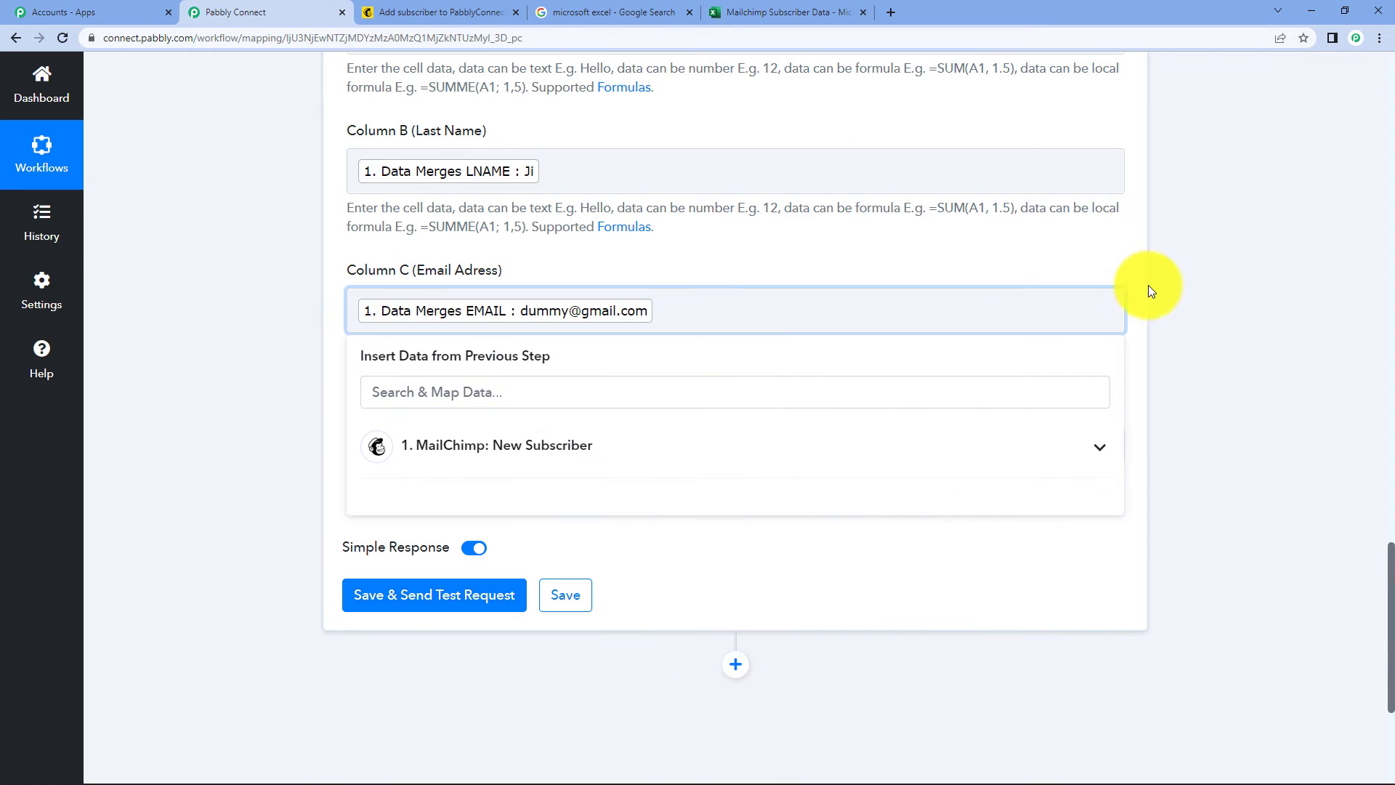
left_click(1193, 283)
- Map Column D (Mobile Number) to the subscriber's MOBILE field
scroll(399, 289, "down", 2)
left_click(399, 294)
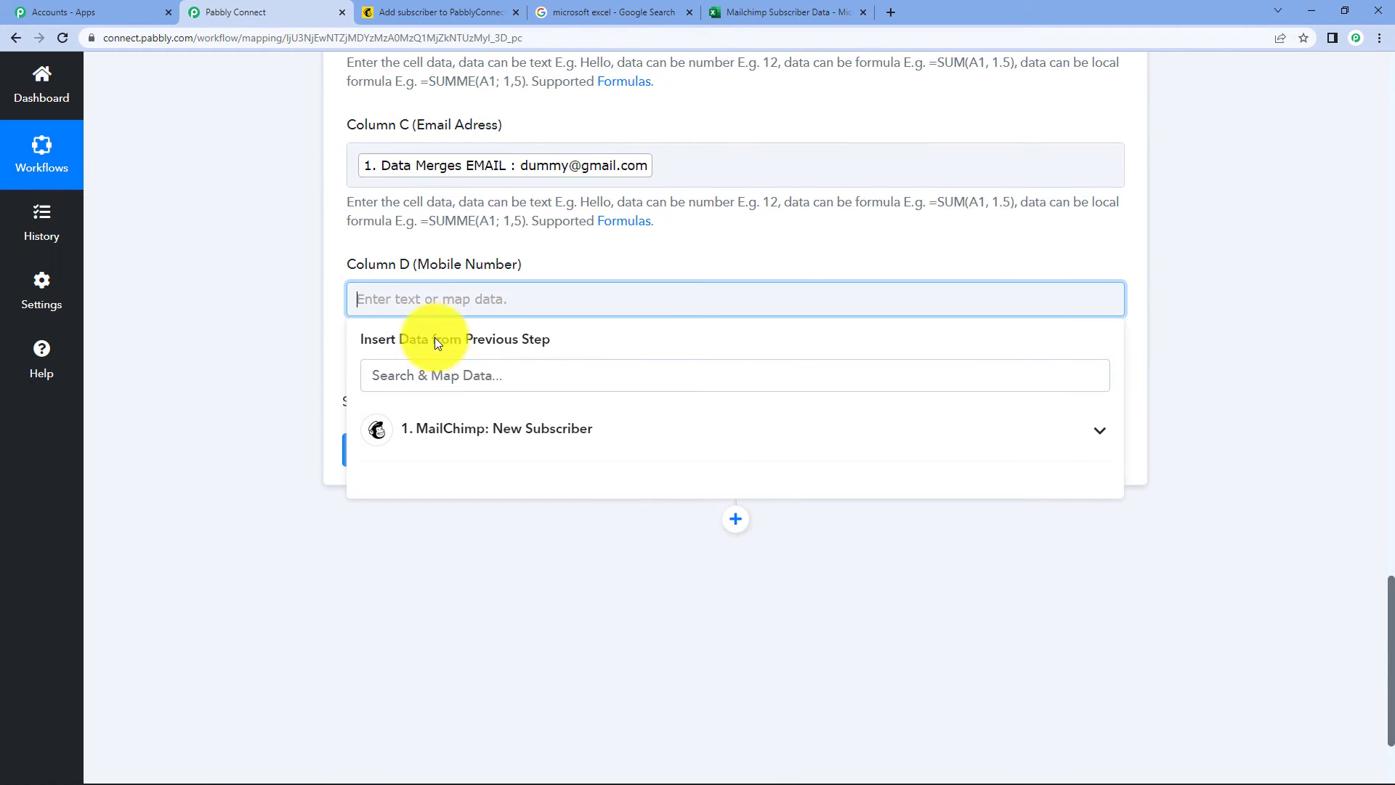
left_click(469, 427)
scroll(533, 600, "down", 2)
left_click(554, 714)
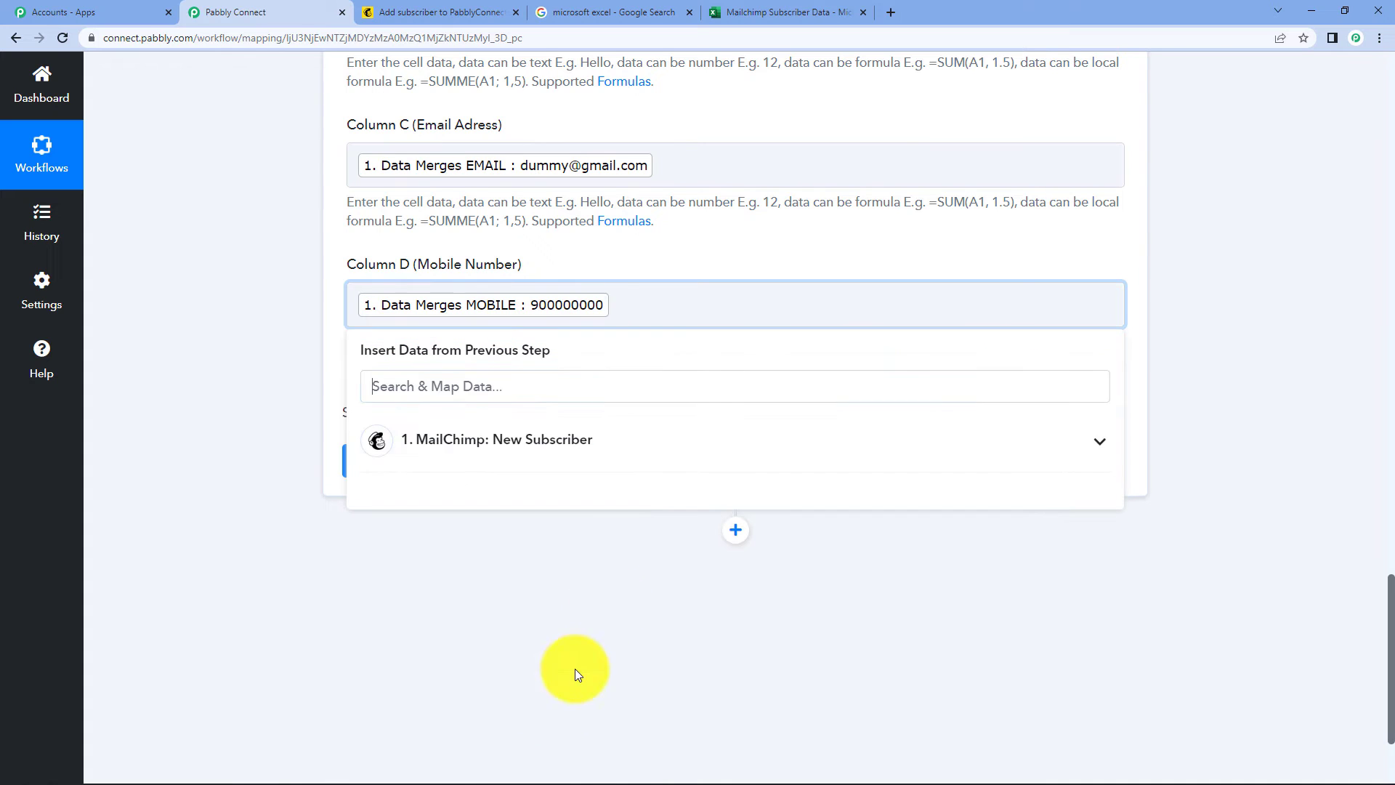
left_click(1218, 272)
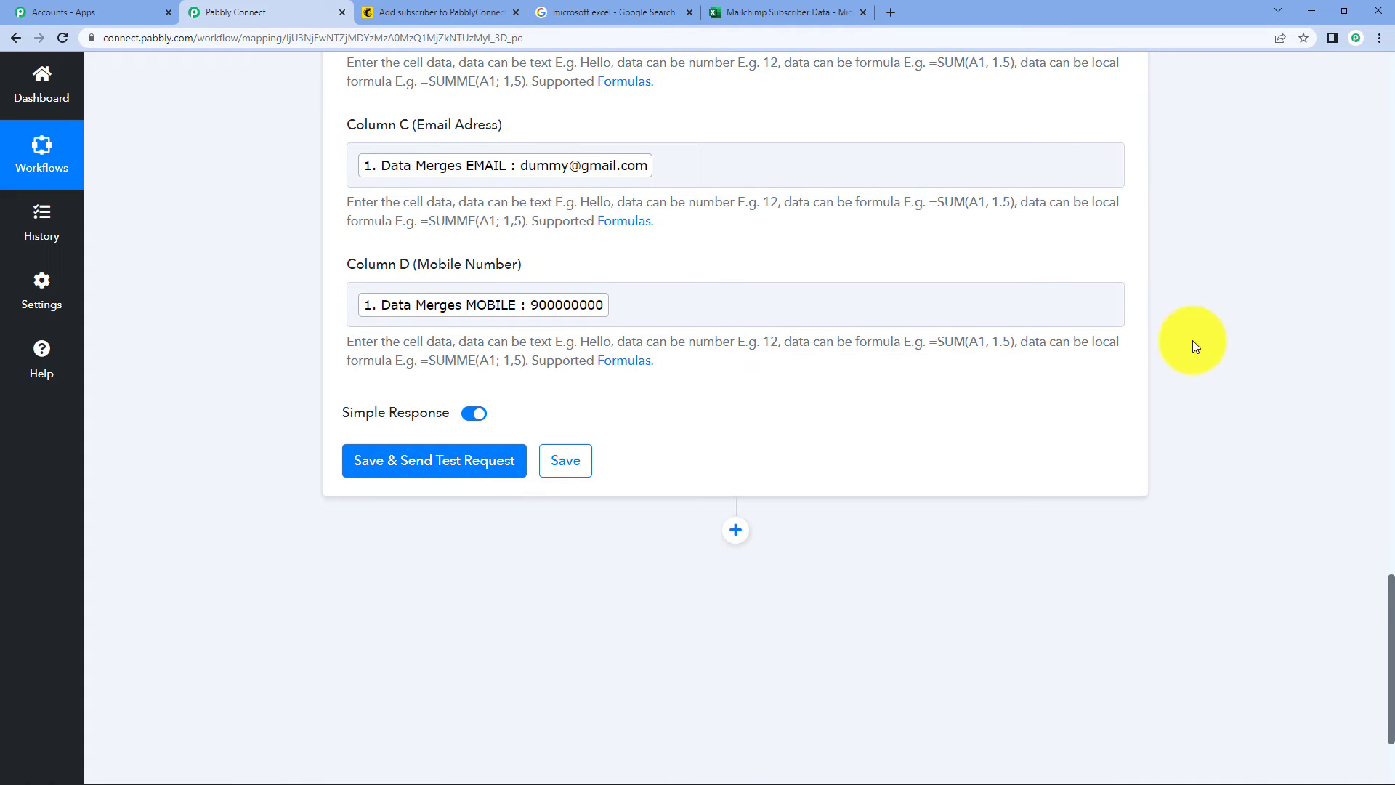
- Save the Excel step and send a test row, confirming values written to A2:D2
left_click(400, 476)
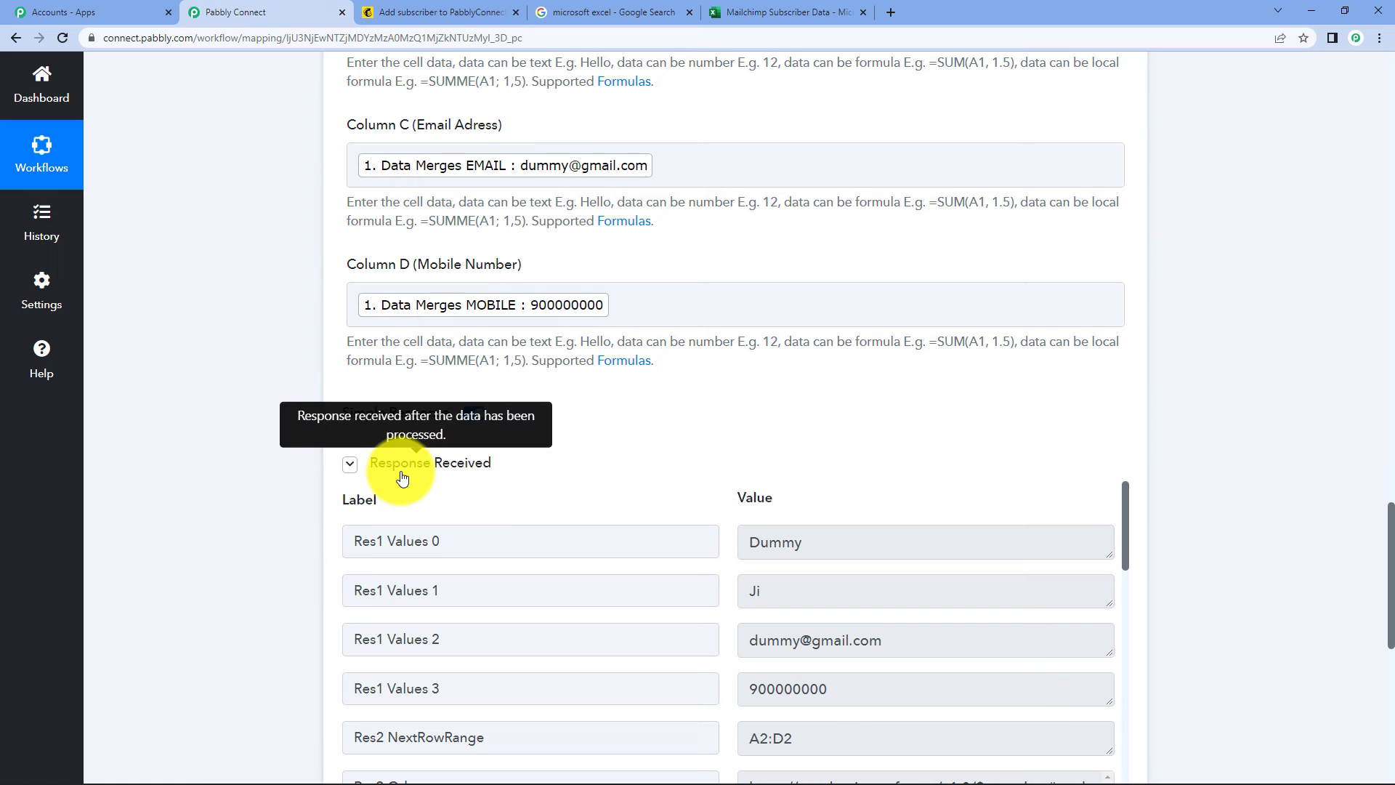
scroll(830, 435, "down", 3)
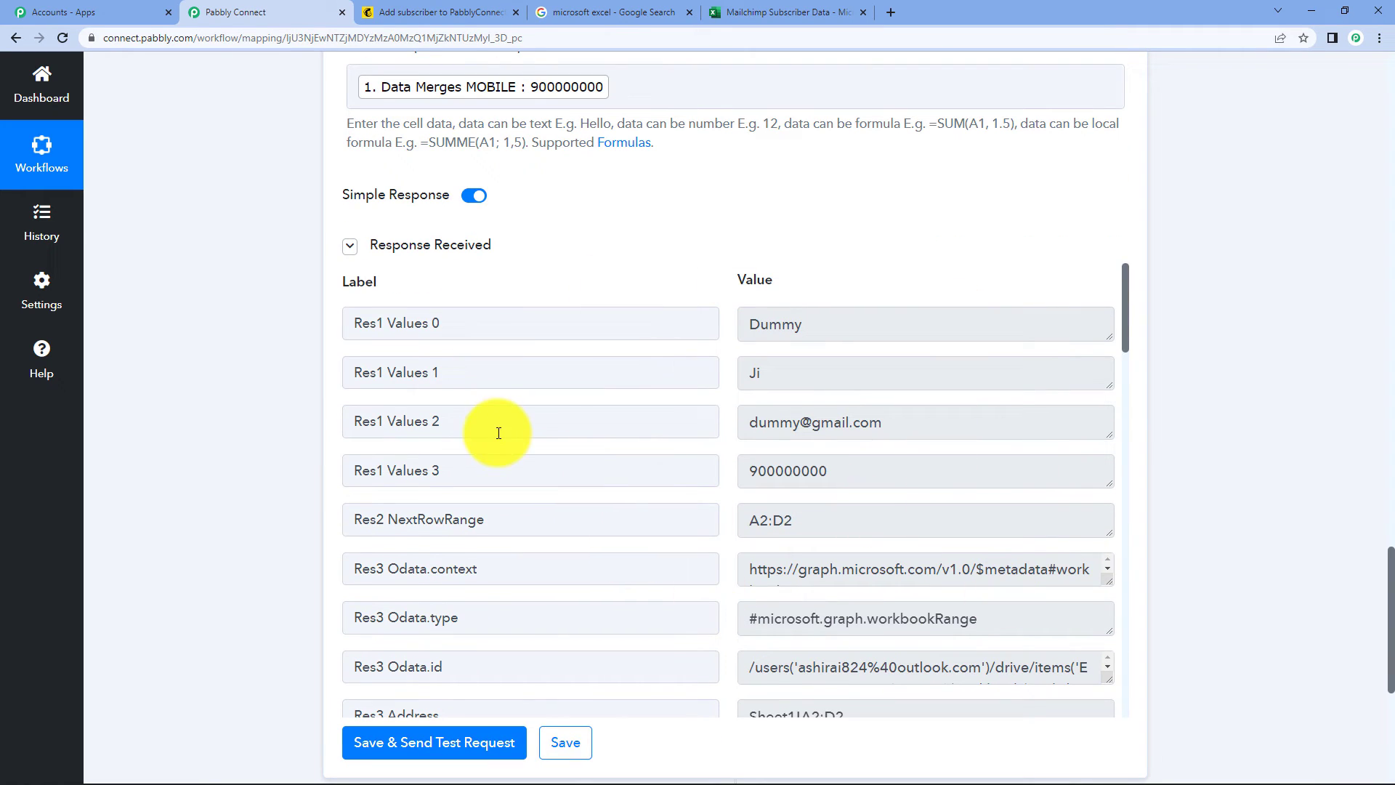
left_click(757, 11)
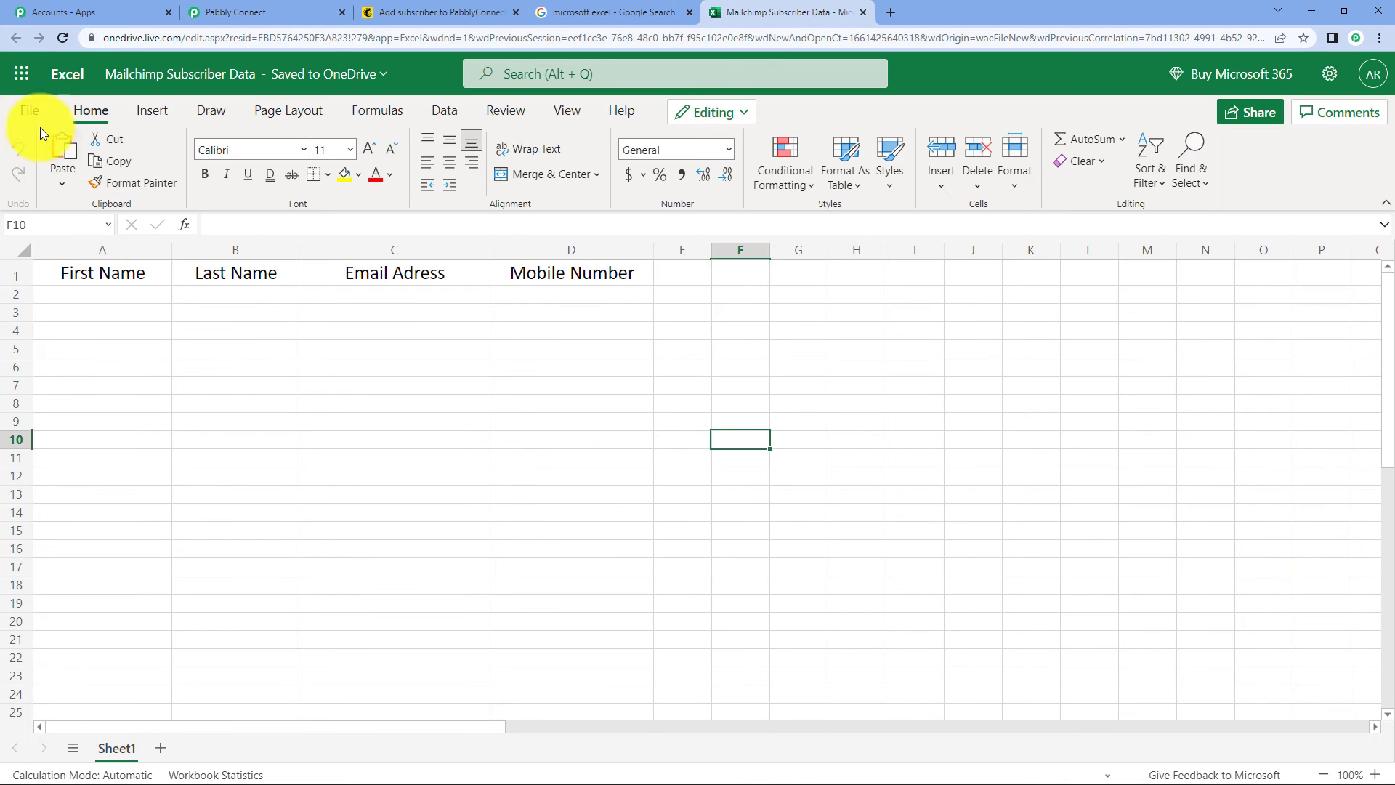
- Reload the workbook to confirm row 2 holds the test subscriber, then return to the workflow
left_click(66, 38)
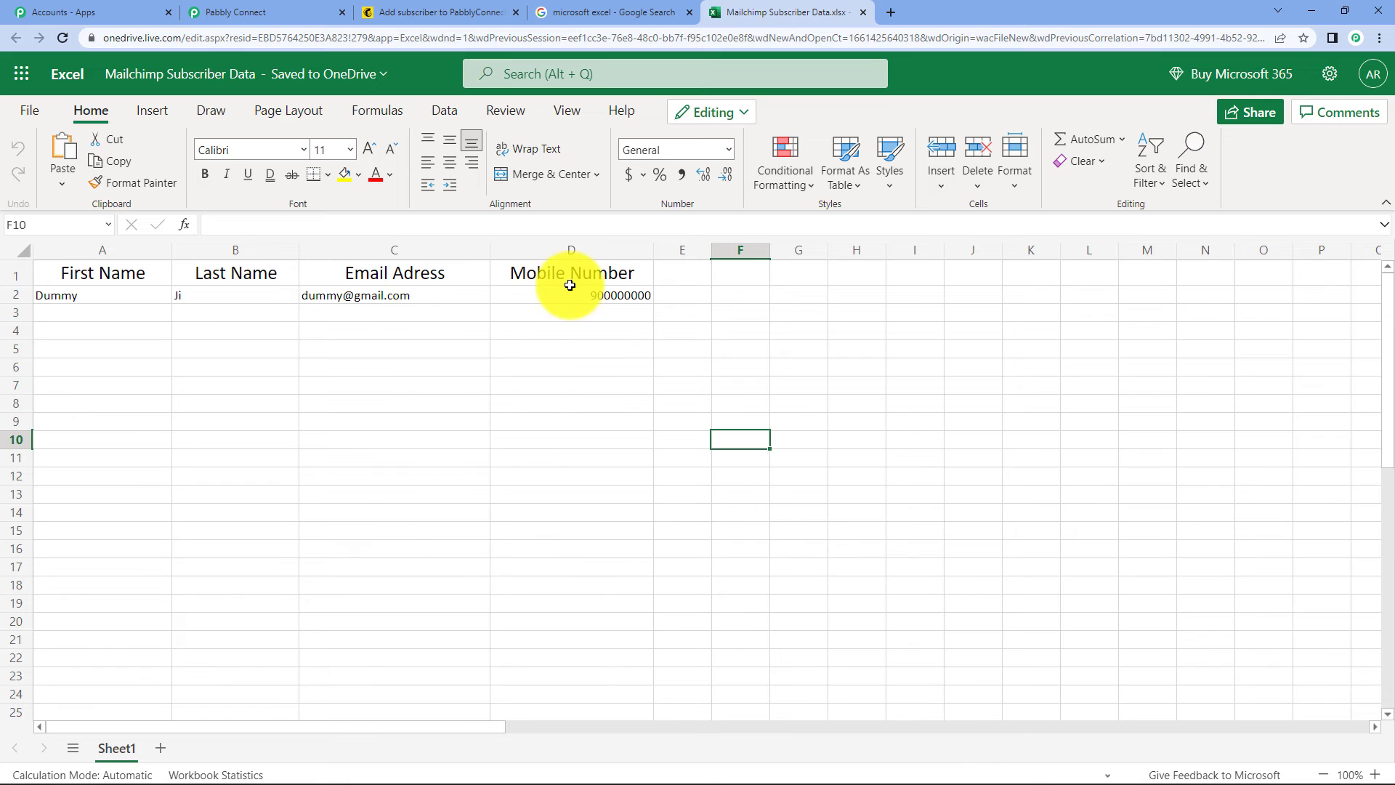
left_click(613, 12)
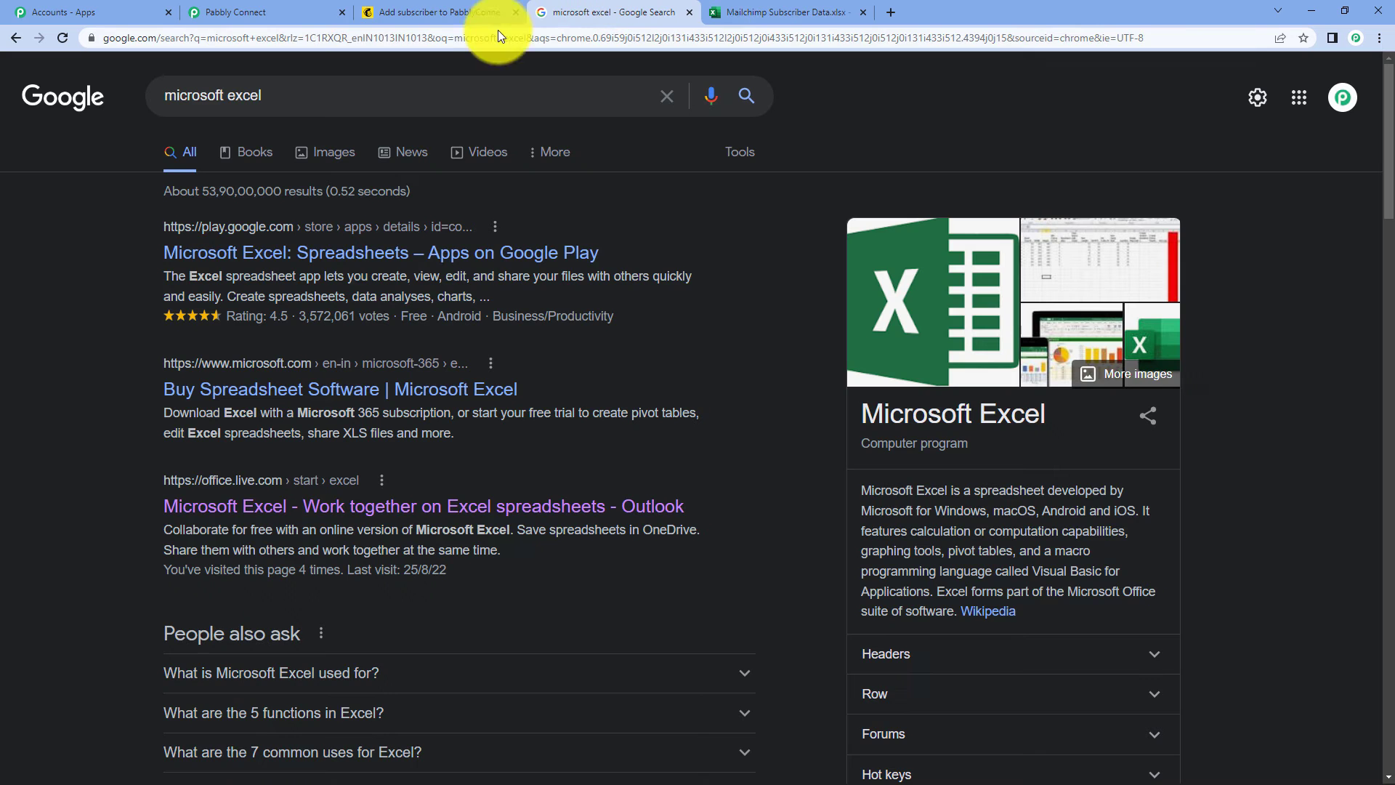
left_click(233, 12)
scroll(1229, 343, "up", 5)
scroll(1229, 342, "up", 15)
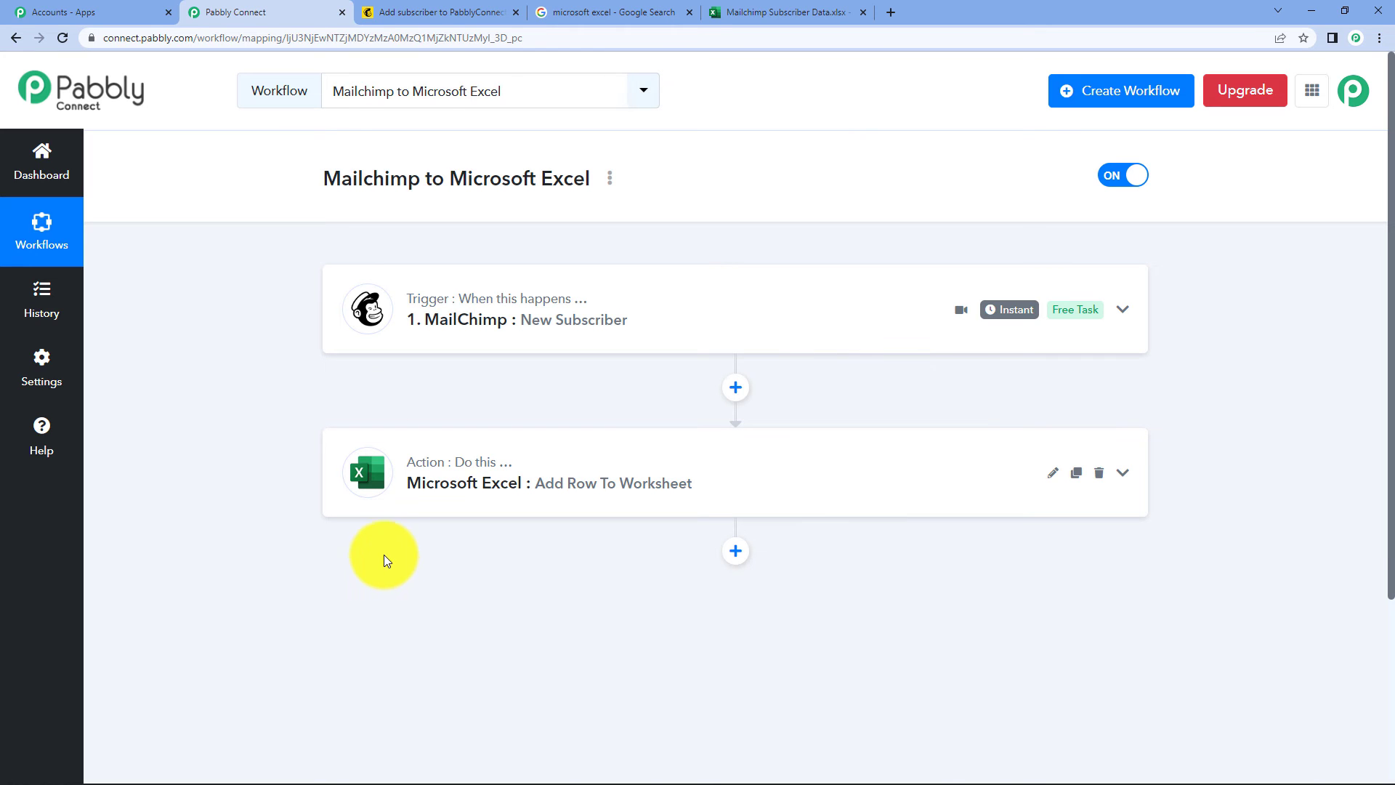
- Fill the Mailchimp Add subscriber form with autofilled first name, last name, email and mobile number
left_click(429, 9)
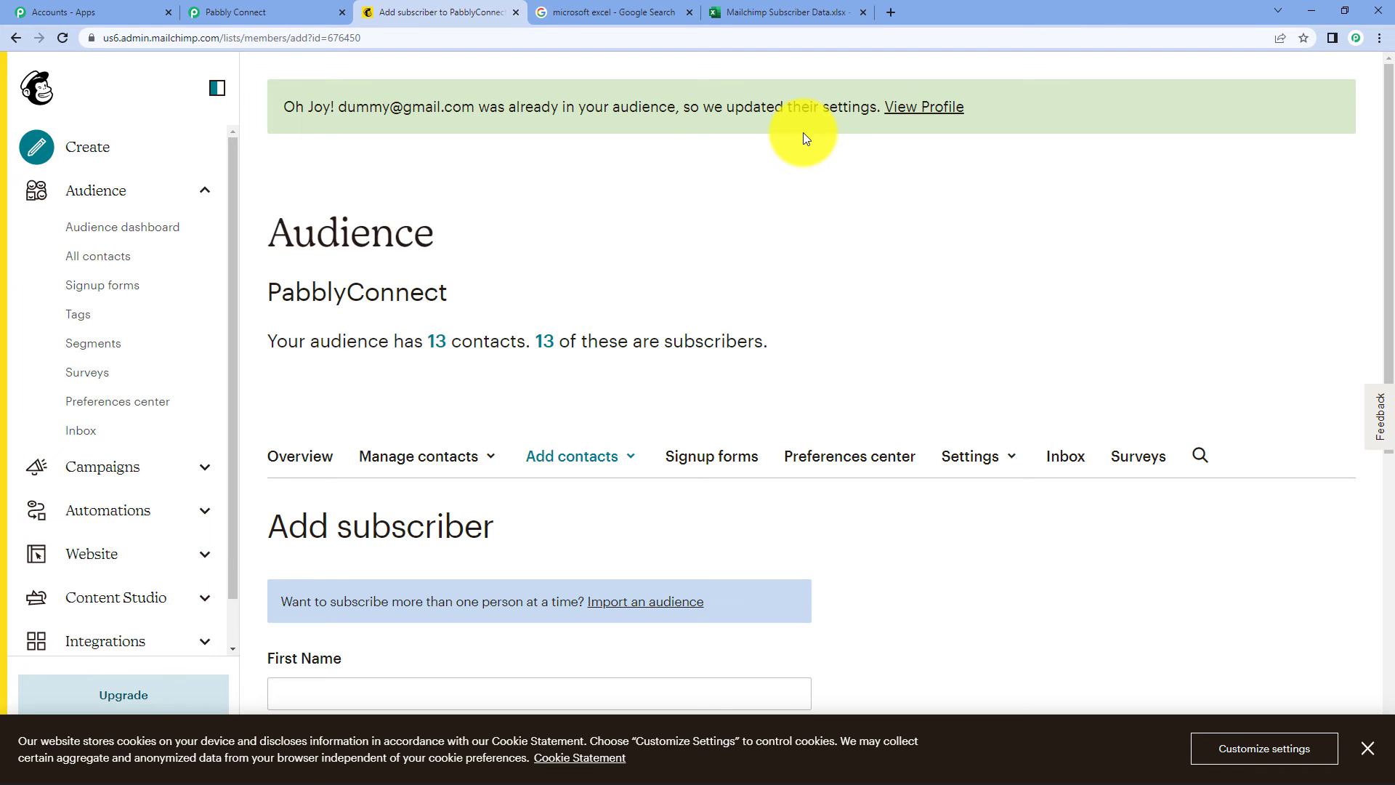
scroll(796, 207, "down", 5)
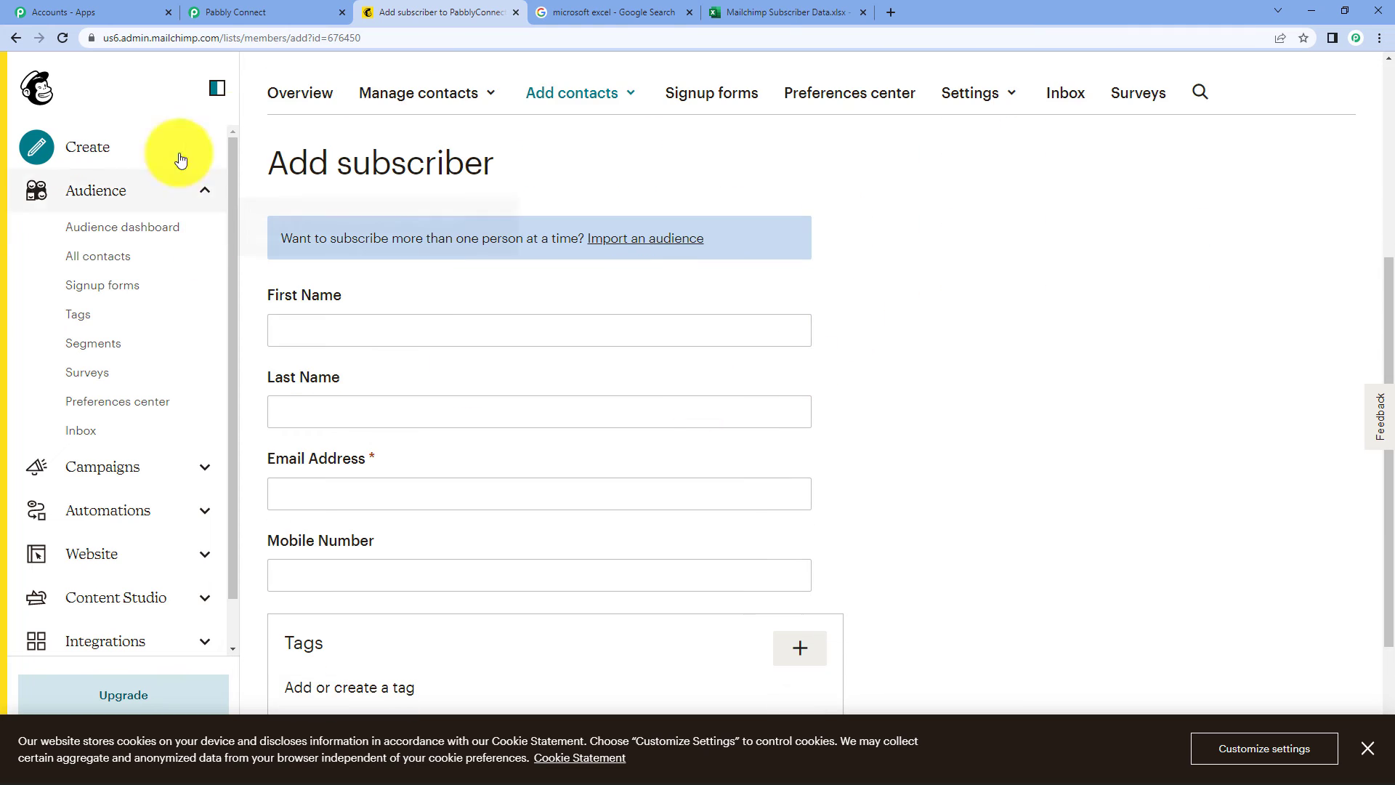
left_click(359, 332)
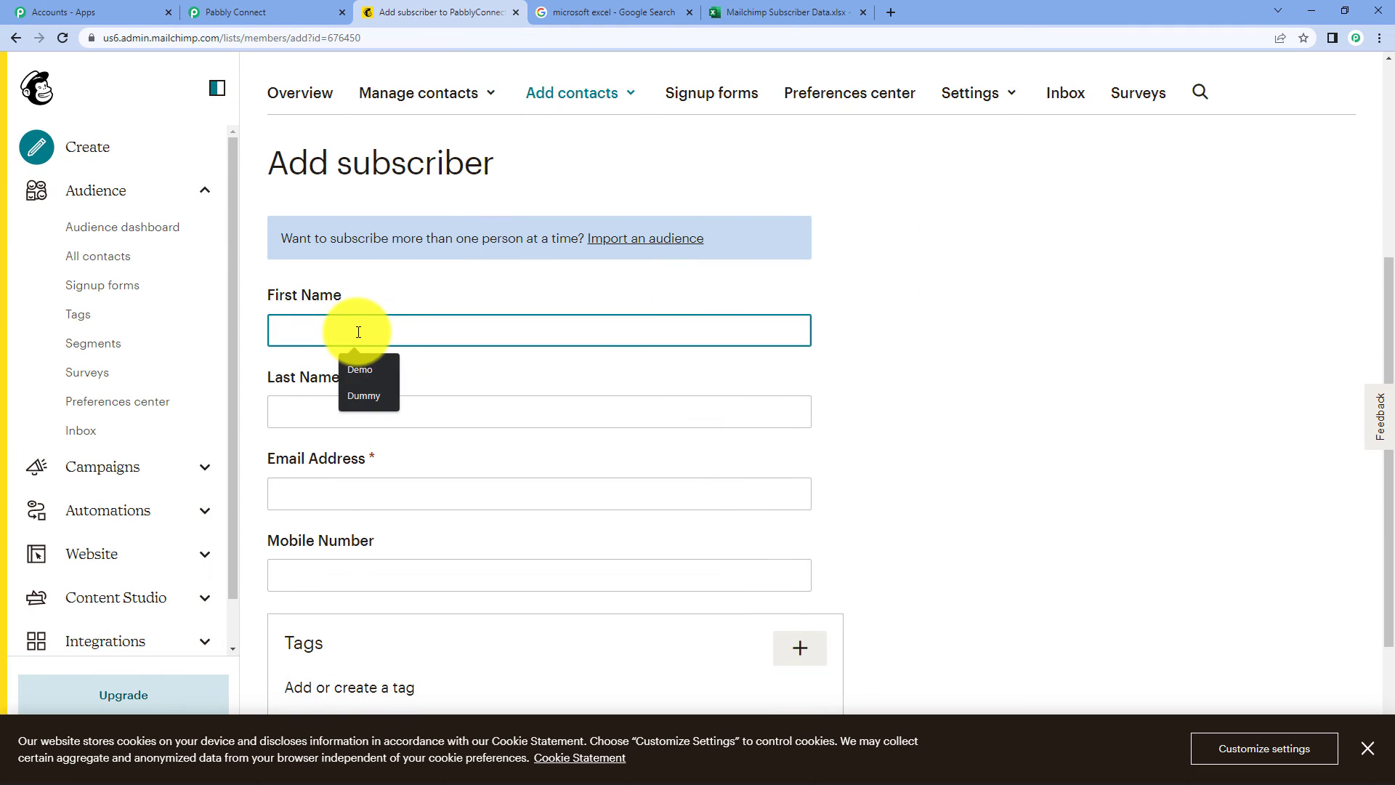
left_click(369, 372)
left_click(361, 408)
type("Ji")
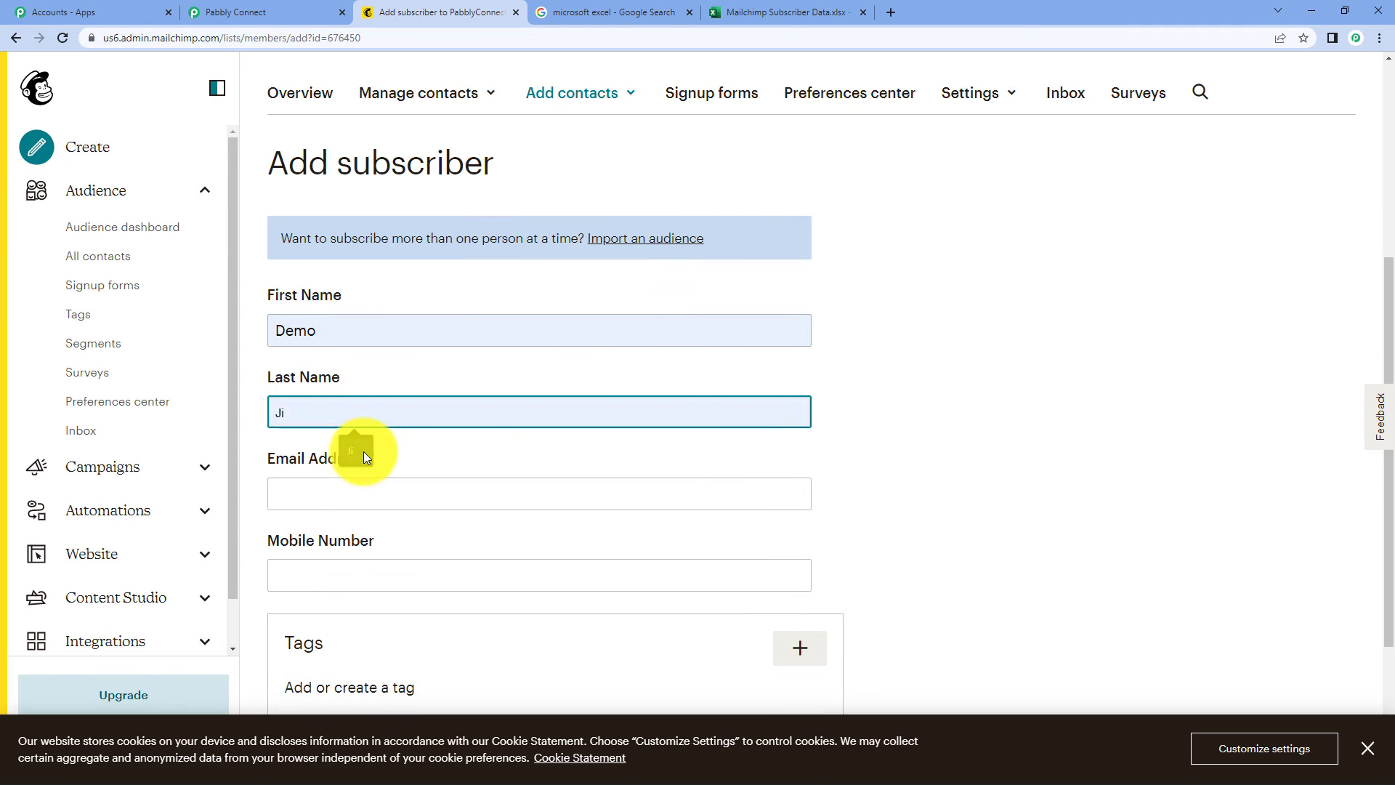
left_click(363, 454)
scroll(349, 458, "down", 1)
left_click(342, 409)
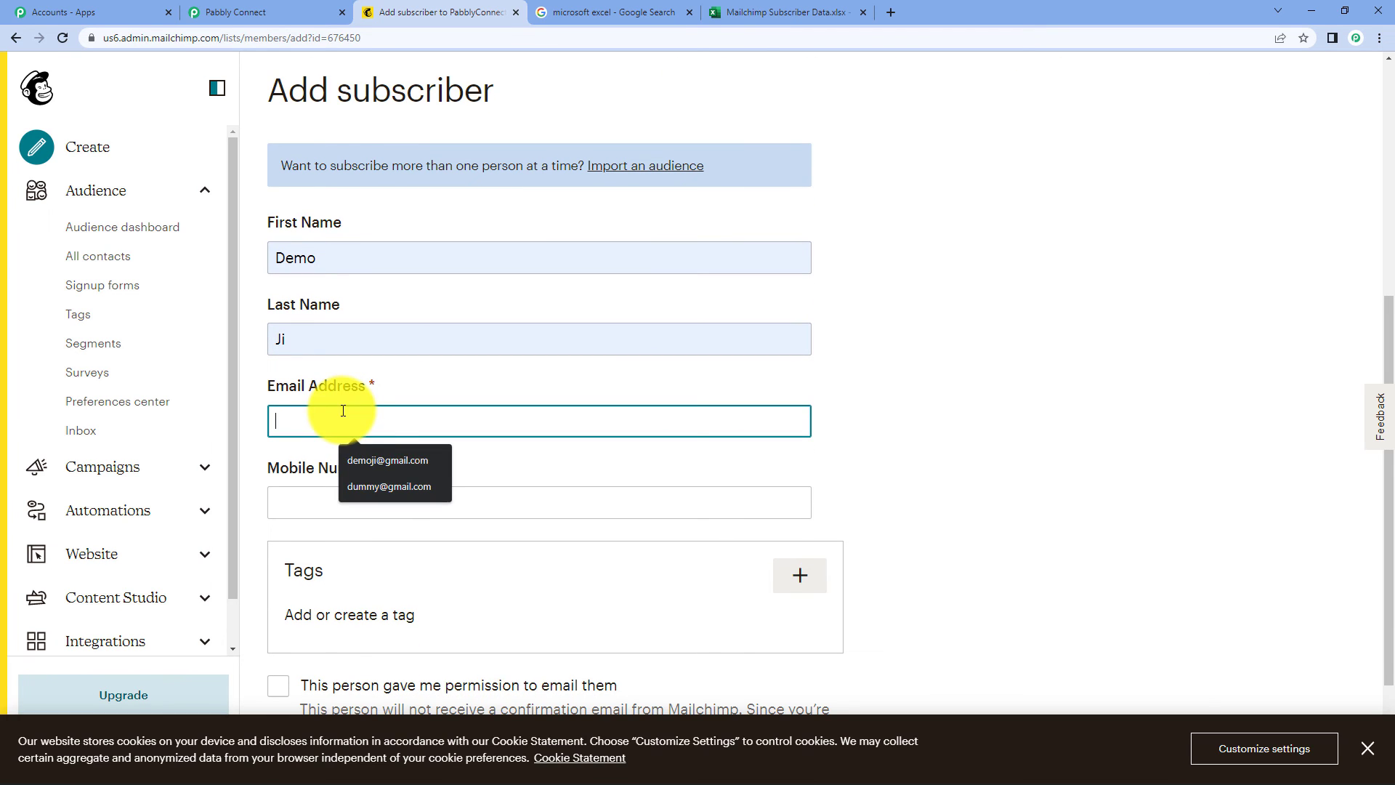
left_click(378, 462)
scroll(432, 387, "down", 2)
left_click(367, 356)
left_click(375, 396)
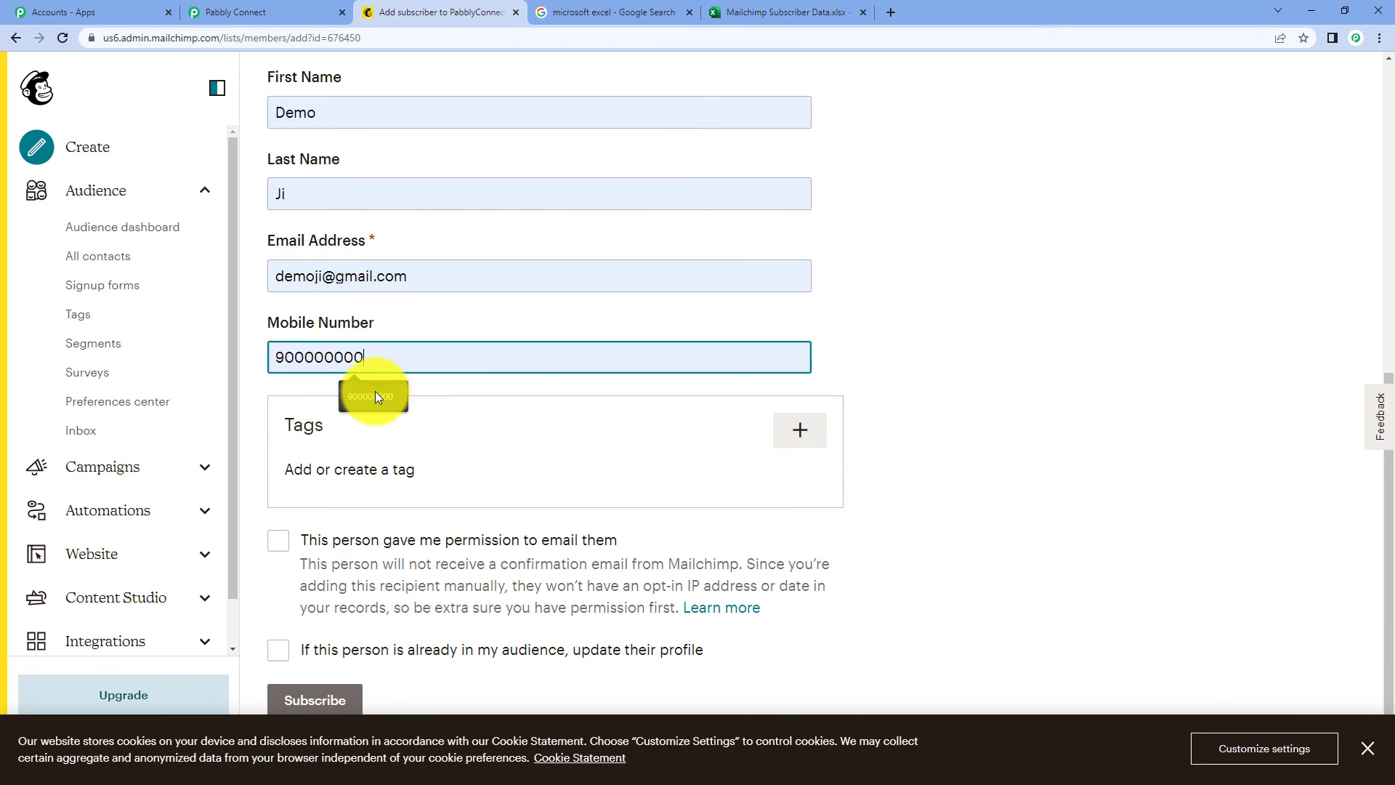
- Tick the permission and update-profile boxes and subscribe the contact to the PabblyConnect audience
scroll(997, 295, "down", 1)
left_click(289, 525)
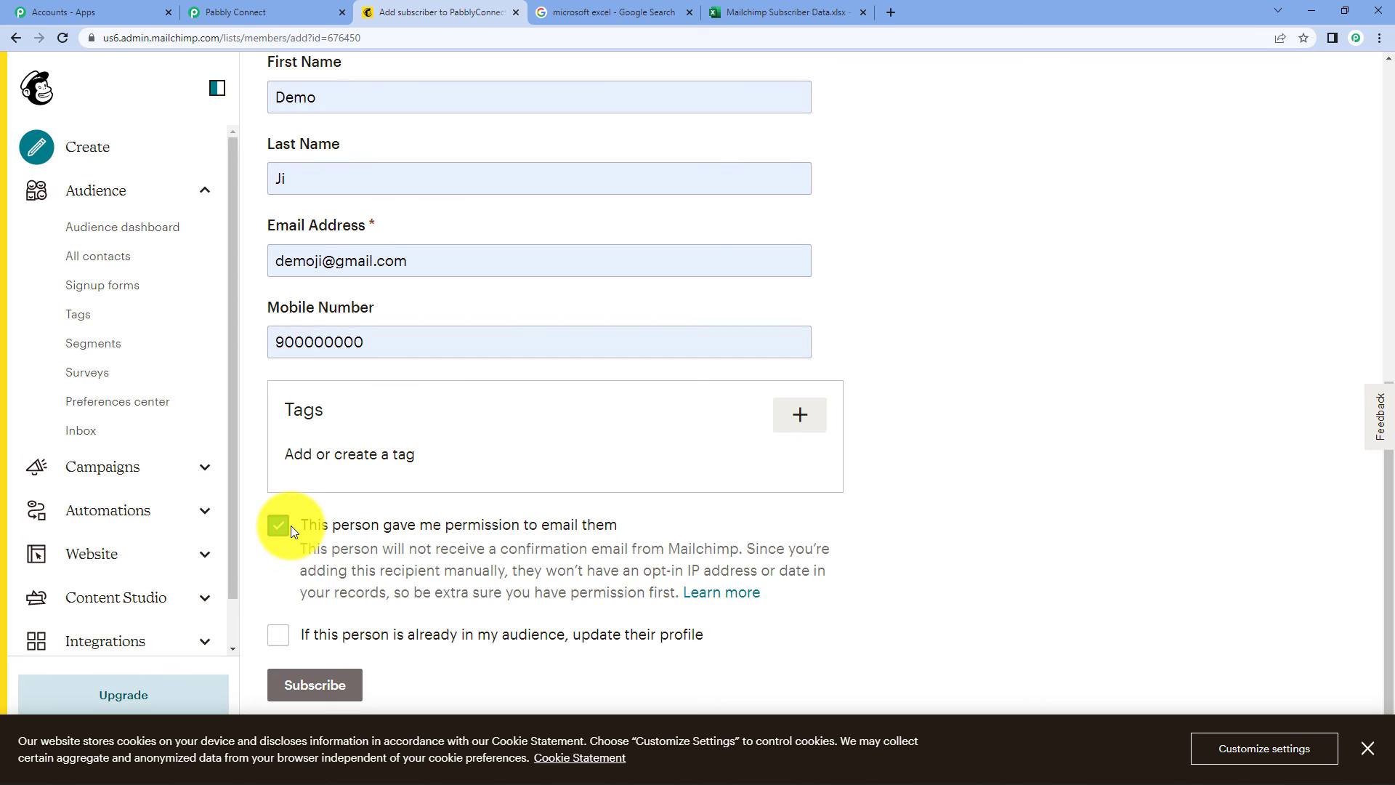
left_click(278, 634)
left_click(314, 685)
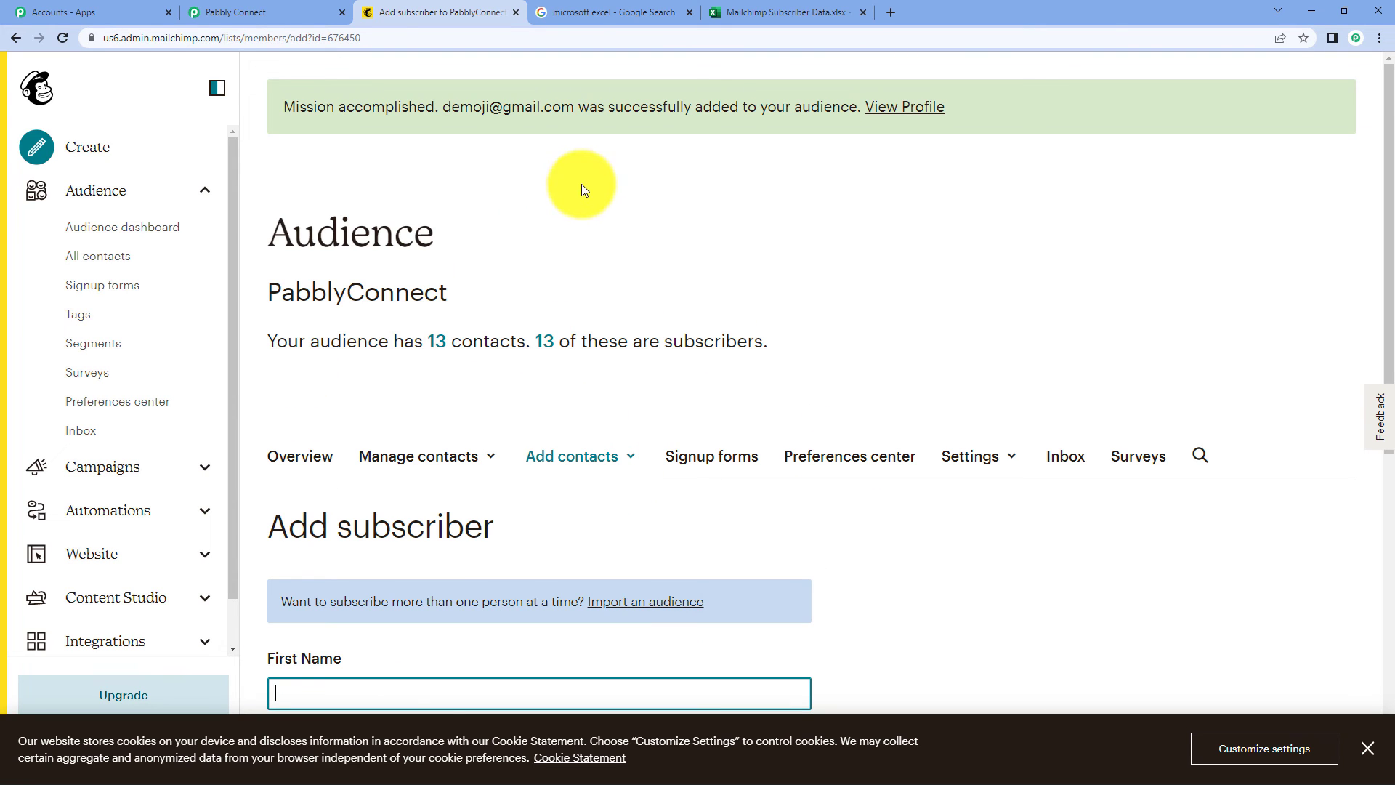
left_click(774, 12)
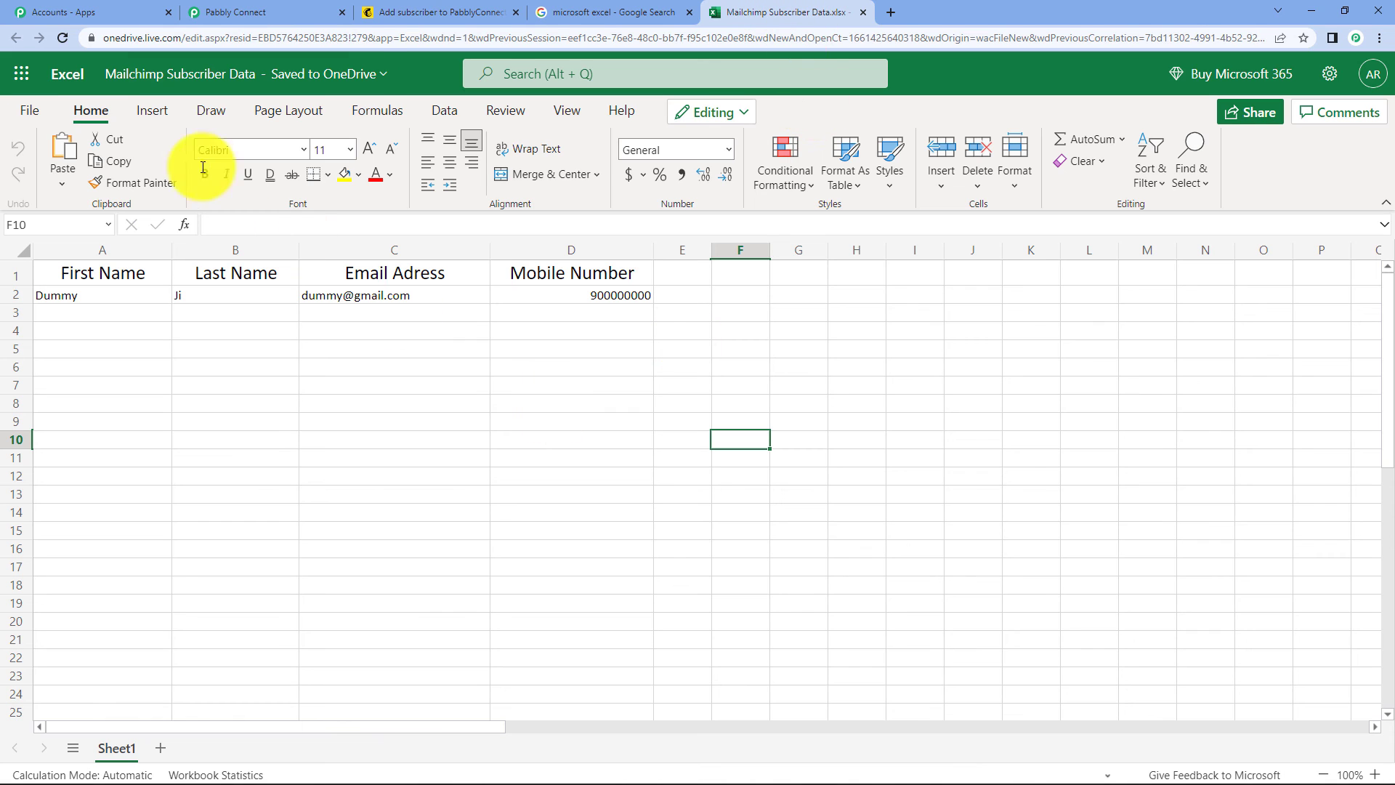
- Reload Excel Online to see the new subscriber in row 3, then return to Pabbly Connect
left_click(55, 46)
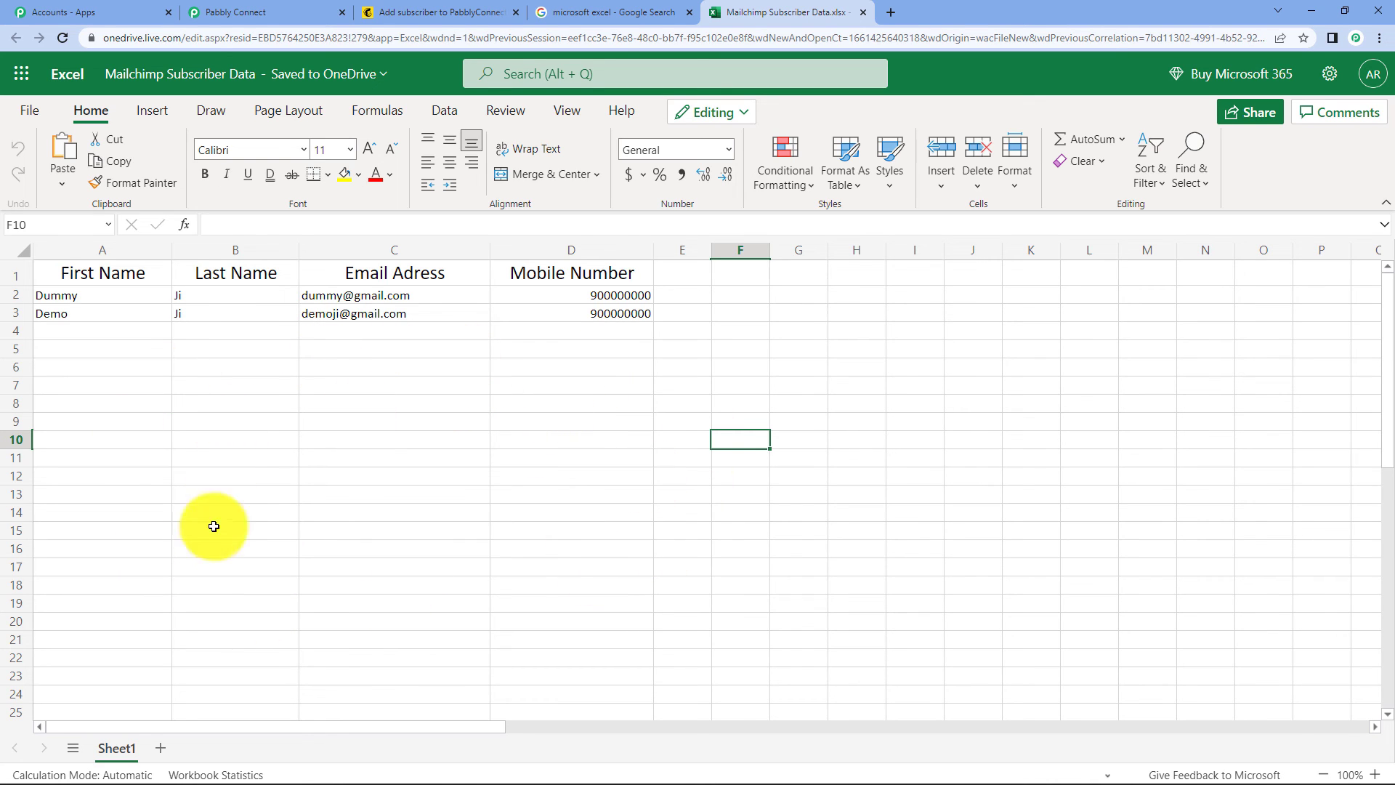
left_click(265, 11)
mouse_move(654, 310)
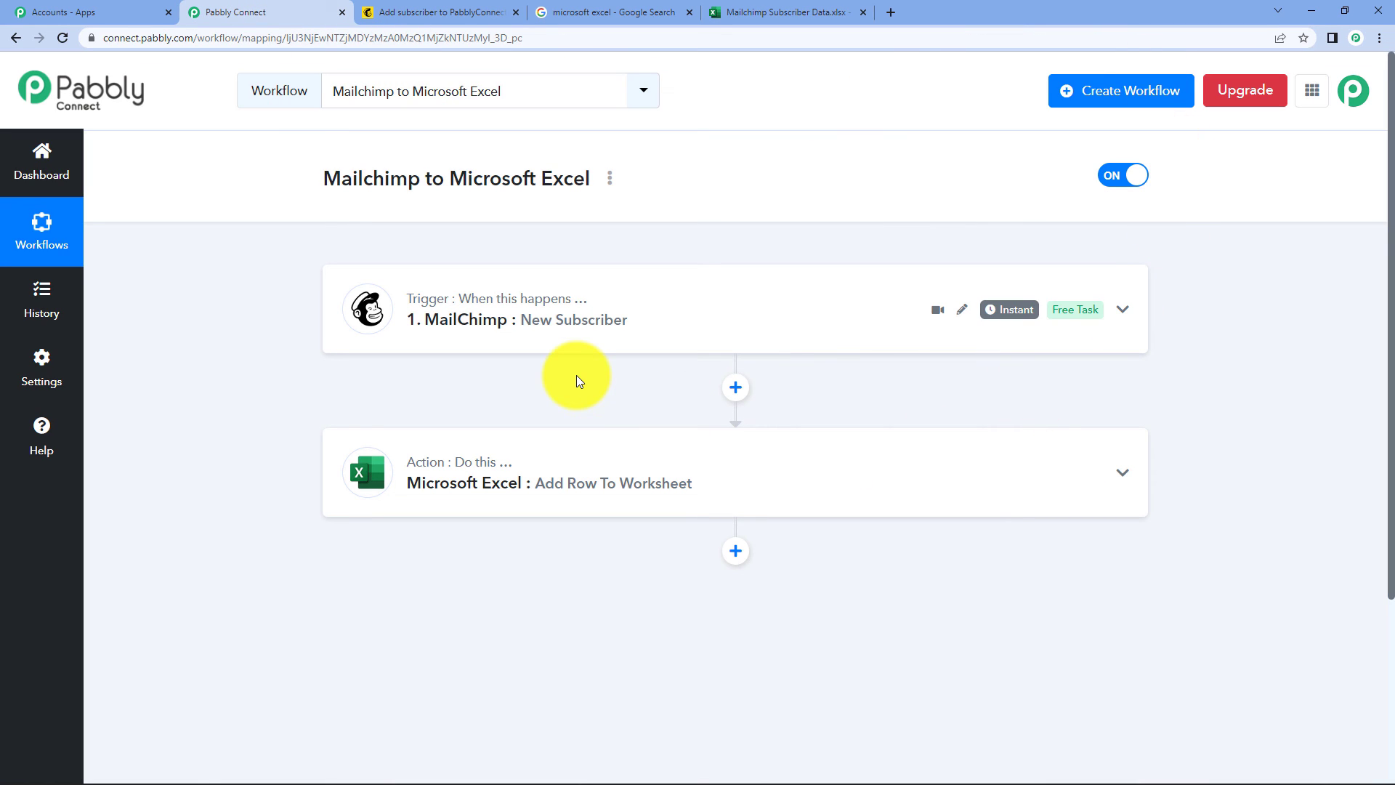